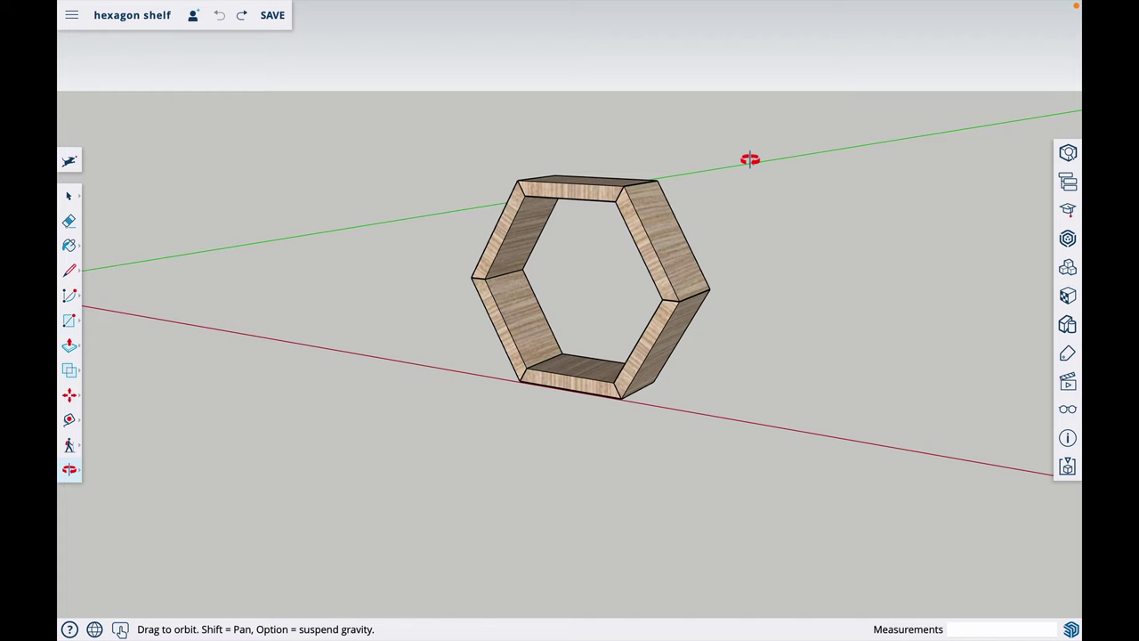
# Switch to the Etsy search results, browse the hexagon shelf designs for reference, and return to the SketchUp model
pyautogui.moveTo(773, 255); pyautogui.dragTo(804, 283)
pyautogui.moveTo(839, 2)
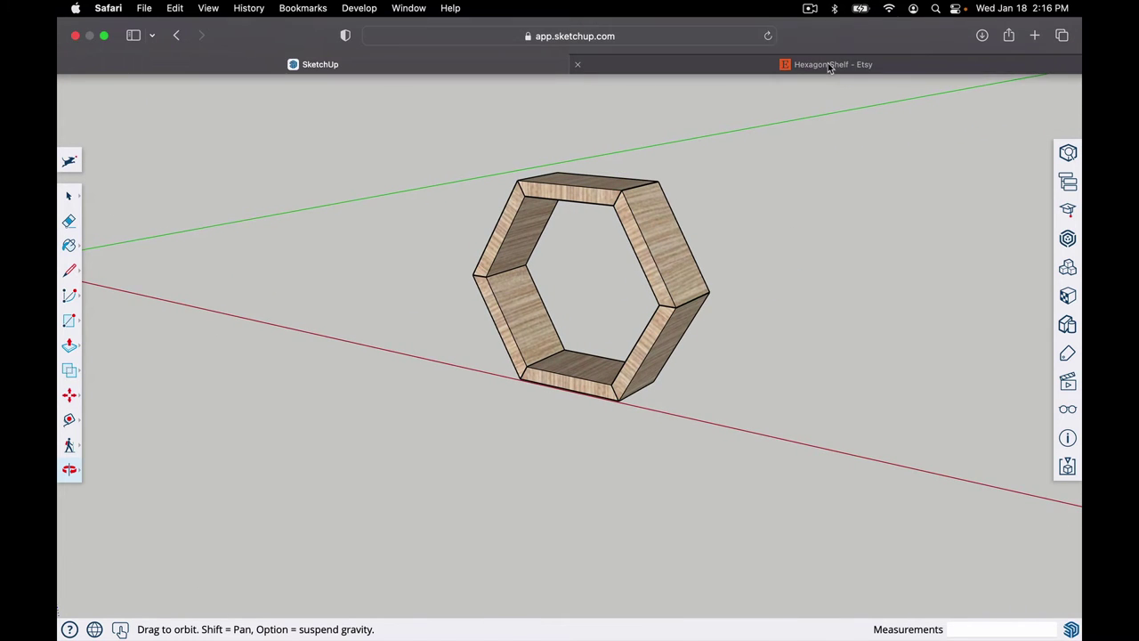
pyautogui.click(828, 63)
pyautogui.scroll(-5, 786, 226)
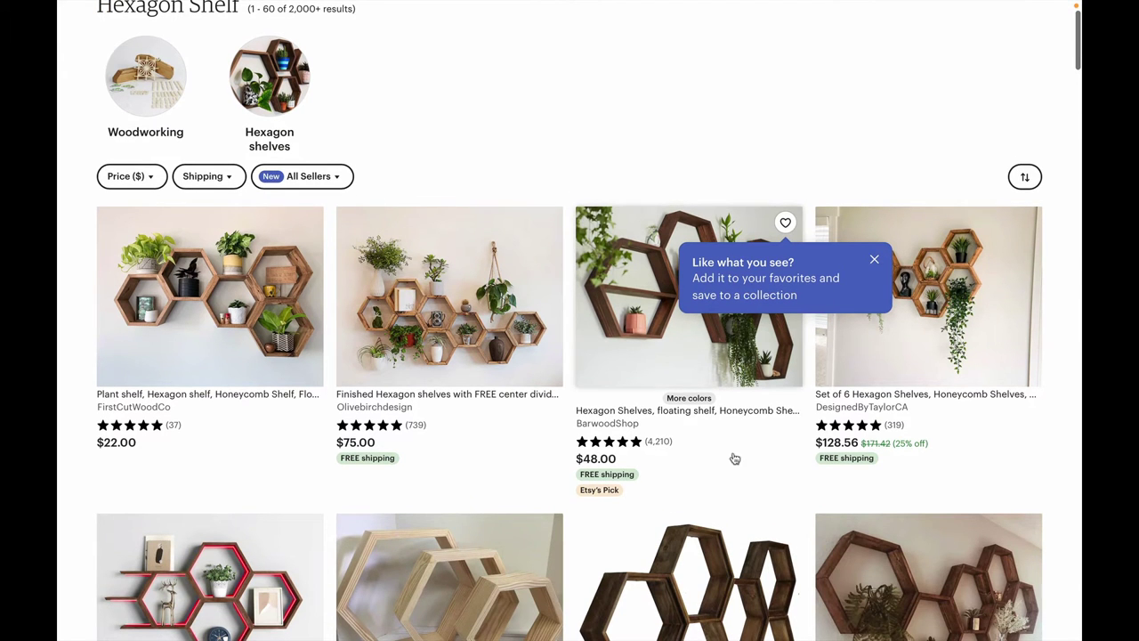
pyautogui.scroll(-6, 743, 464)
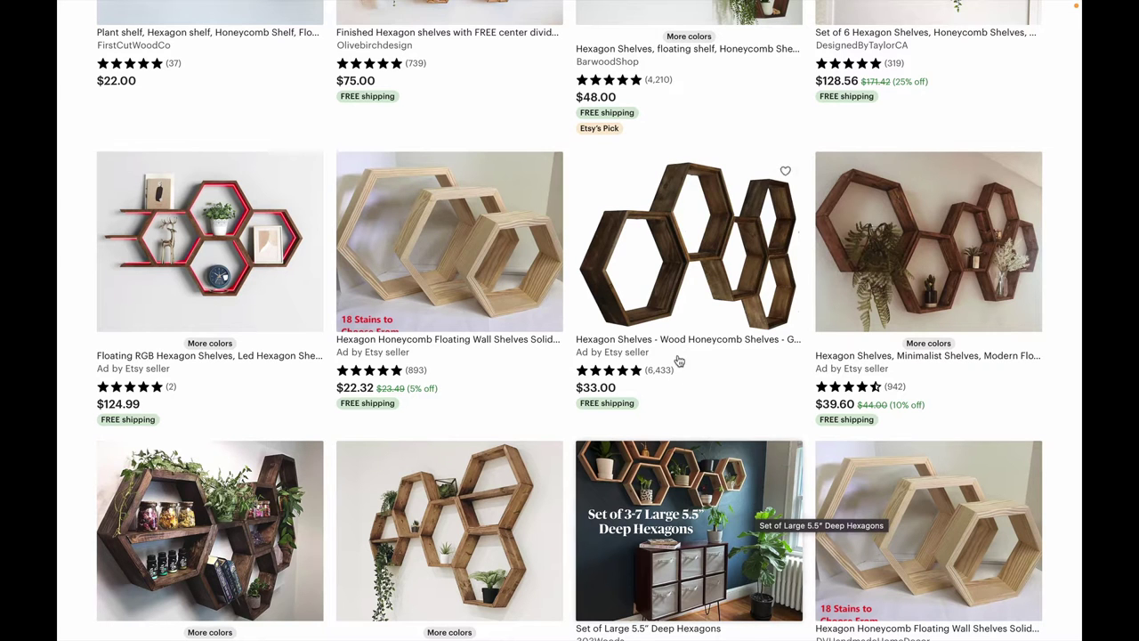
pyautogui.scroll(3, 692, 171)
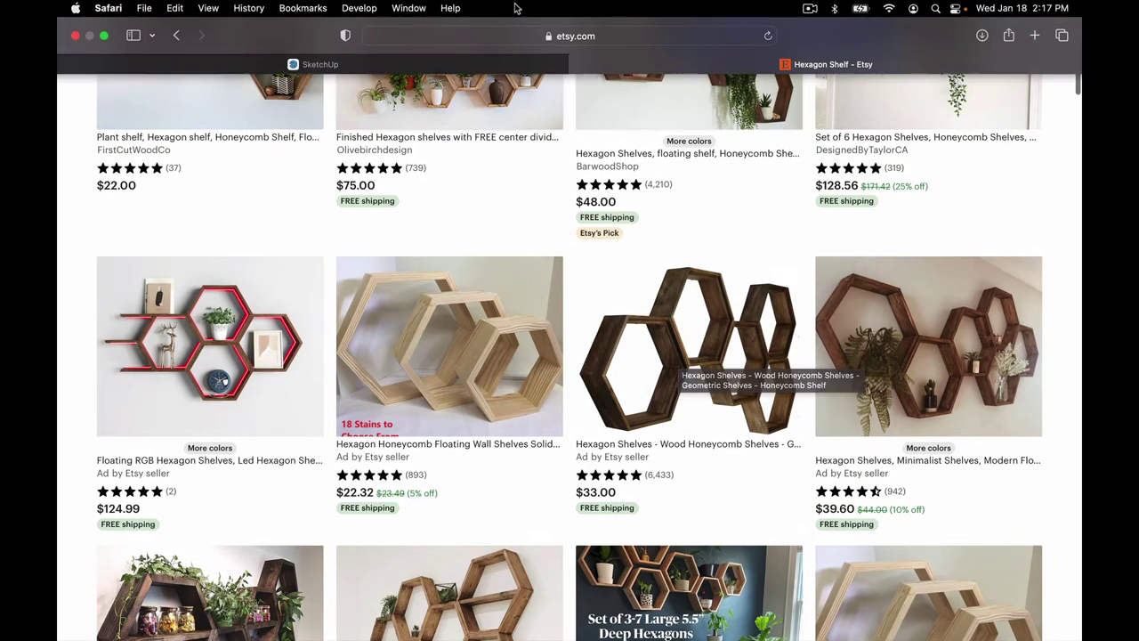
pyautogui.click(500, 59)
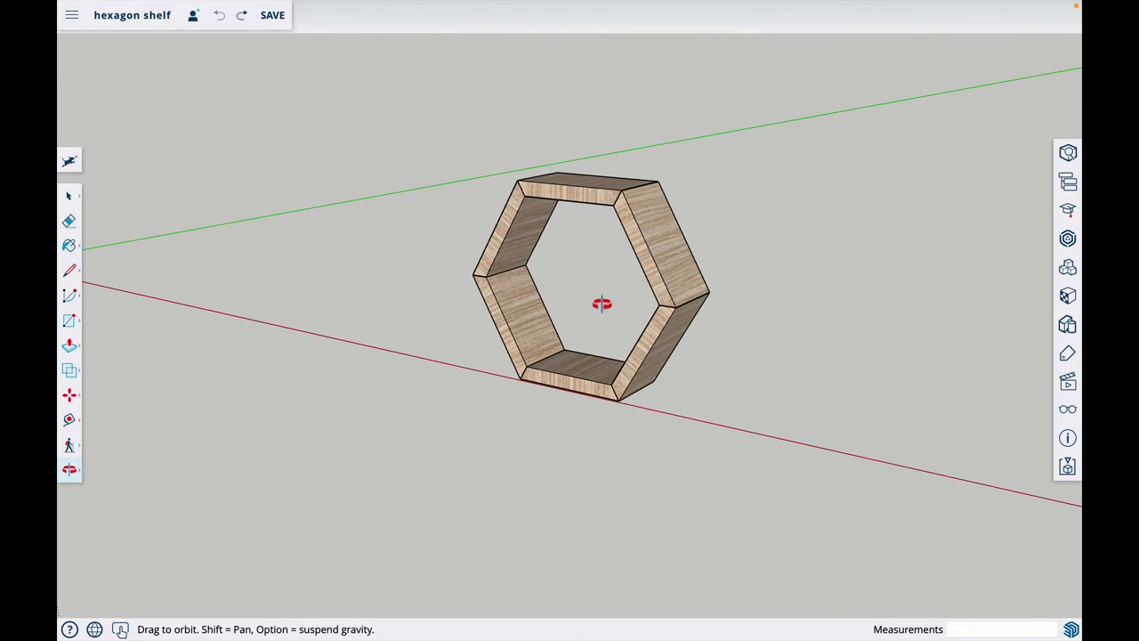
pyautogui.moveTo(602, 305); pyautogui.dragTo(570, 287)
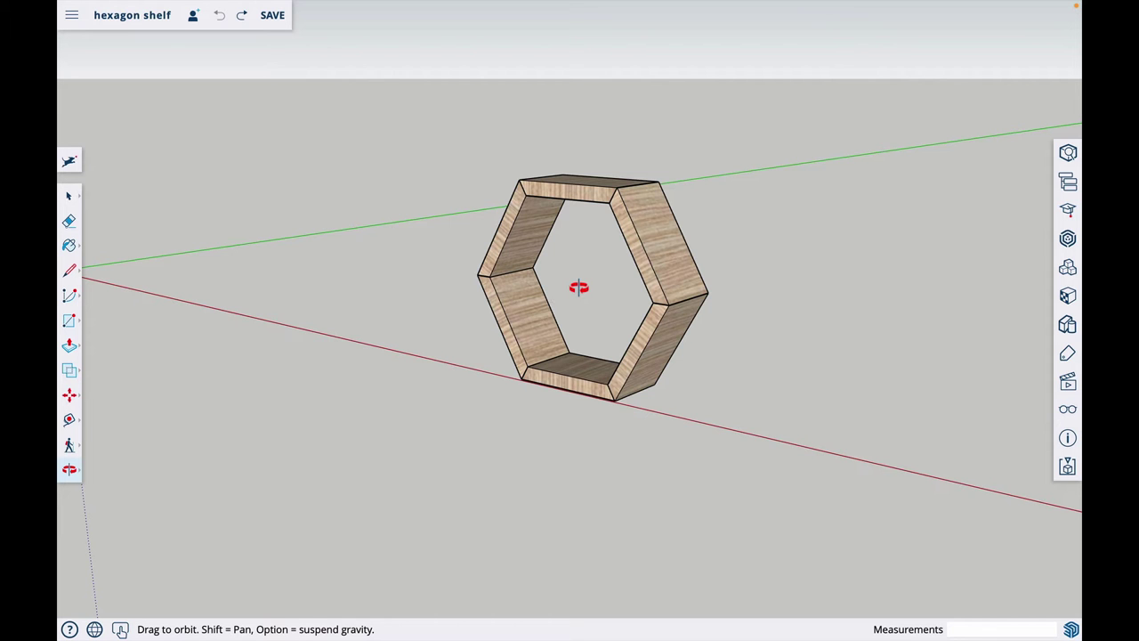
pyautogui.moveTo(582, 294); pyautogui.dragTo(601, 271)
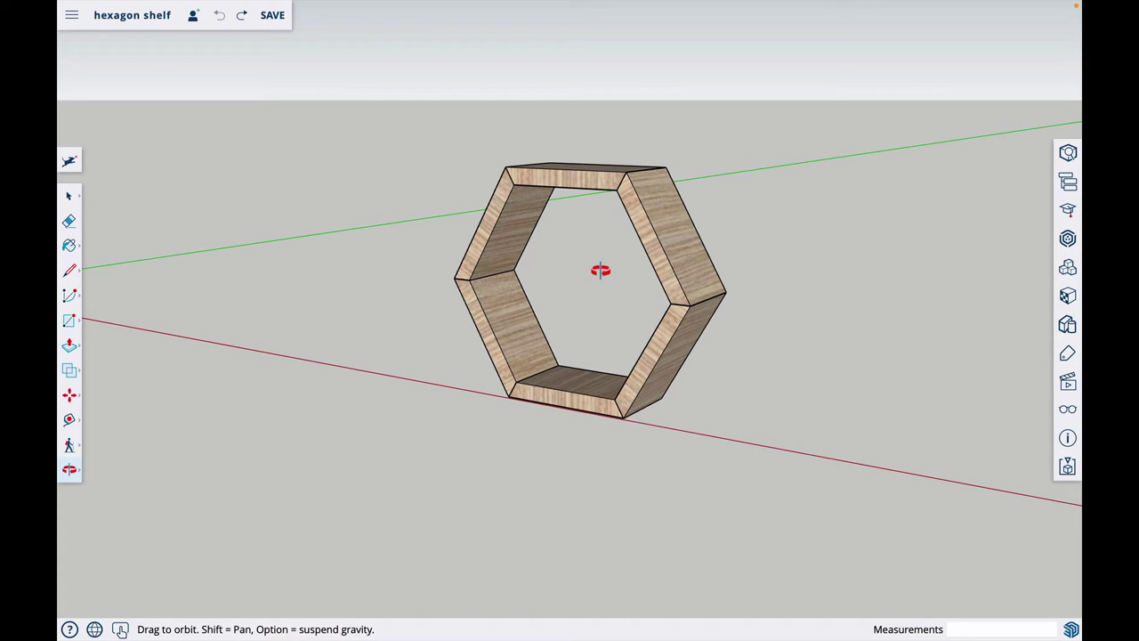
pyautogui.moveTo(590, 279); pyautogui.dragTo(619, 294)
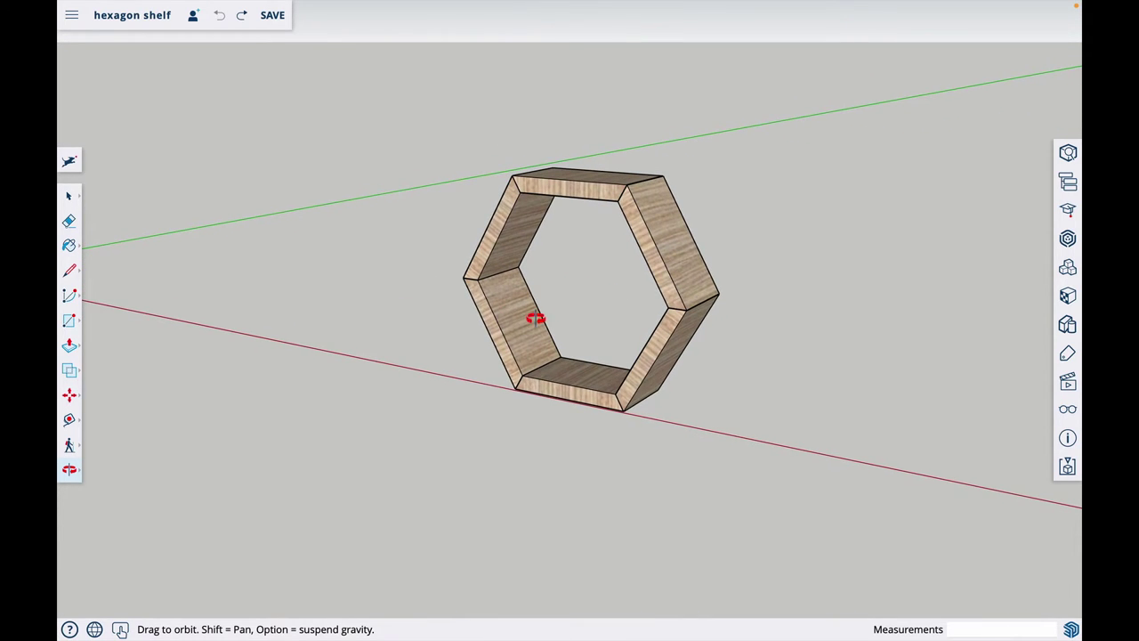
pyautogui.moveTo(582, 308); pyautogui.dragTo(620, 313)
pyautogui.moveTo(525, 341); pyautogui.dragTo(564, 338)
# Select all boards of the existing hexagon shelf and delete them to empty the model
pyautogui.press('space')
pyautogui.click(505, 338)
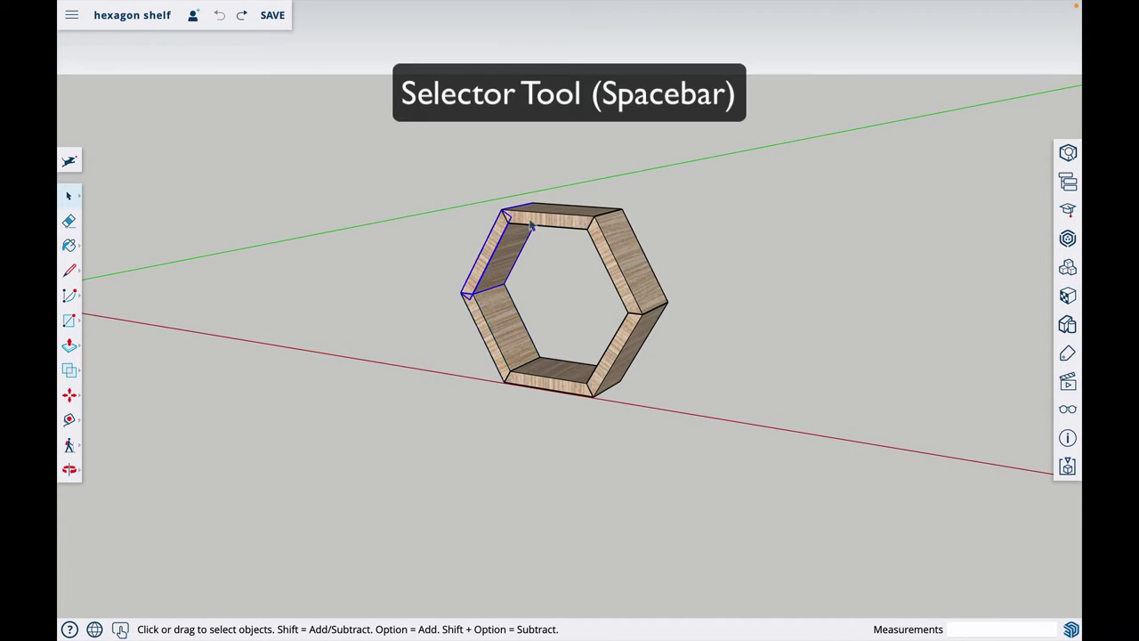
pyautogui.click(628, 341)
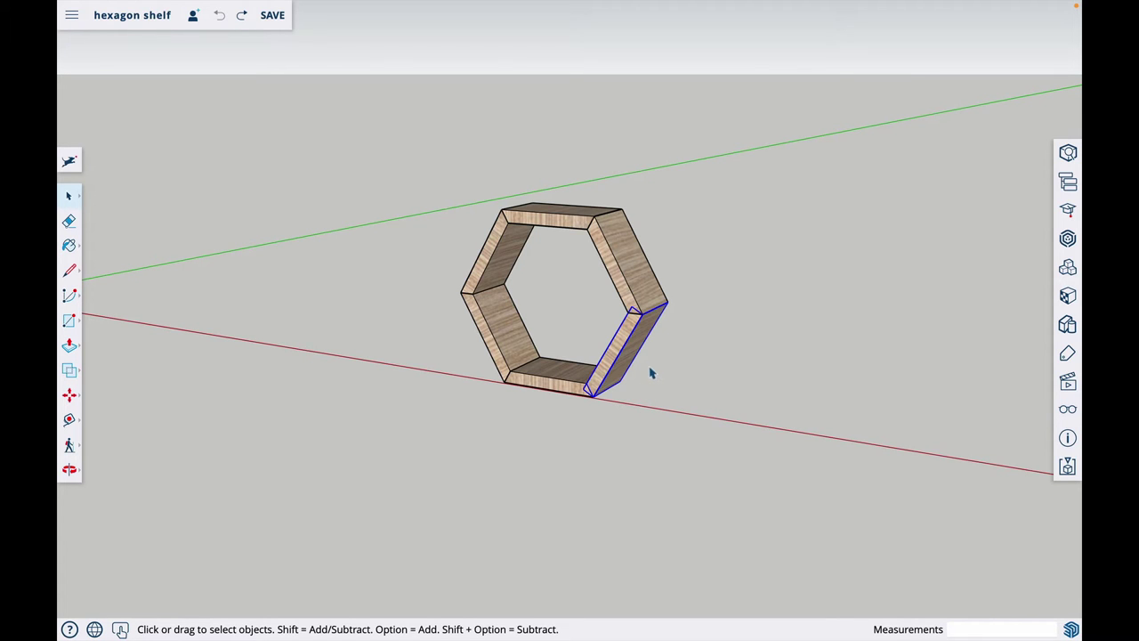
pyautogui.moveTo(651, 403); pyautogui.dragTo(420, 137)
pyautogui.press('Delete')
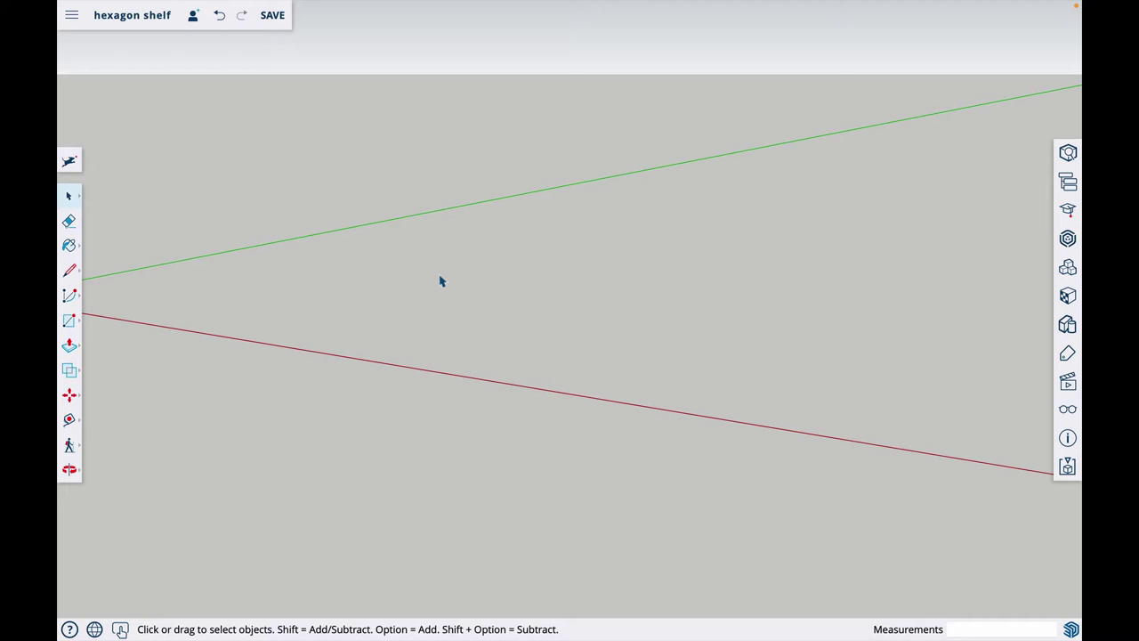
# Draw a rectangle on the ground plane with one long edge along the red axis and set its dimensions to 6,3.5
pyautogui.press('r')
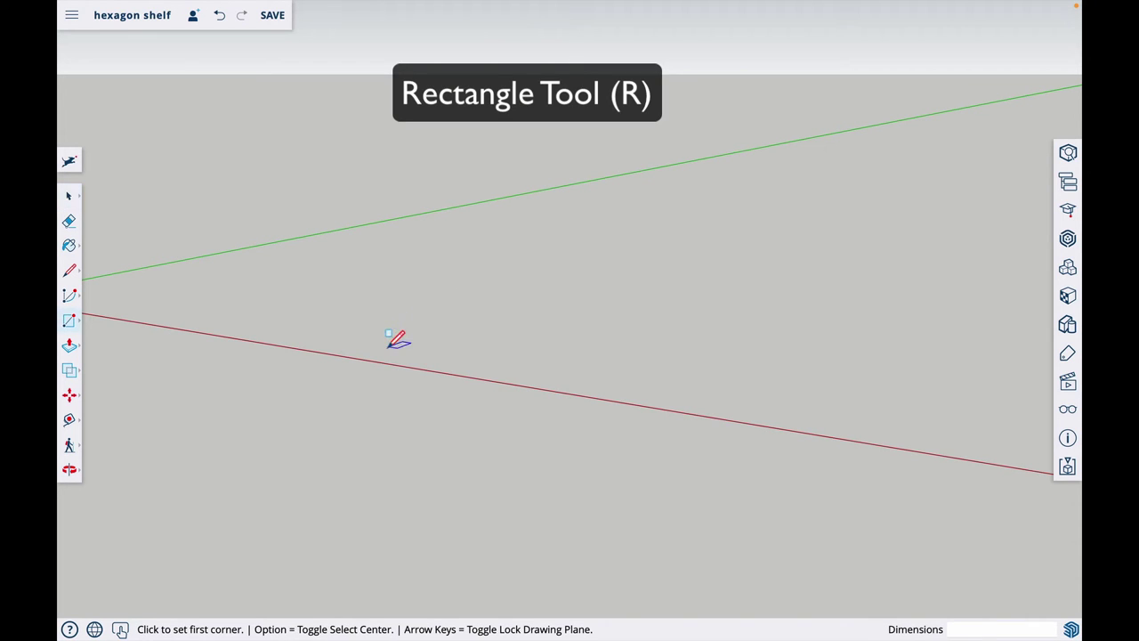
pyautogui.click(370, 359)
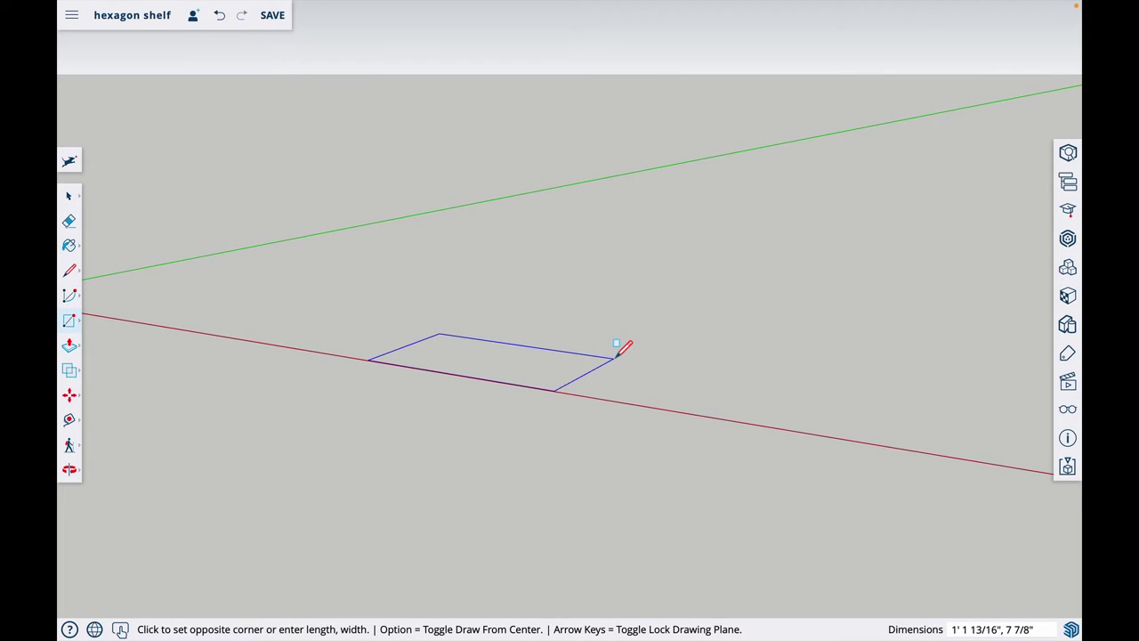
pyautogui.click(614, 358)
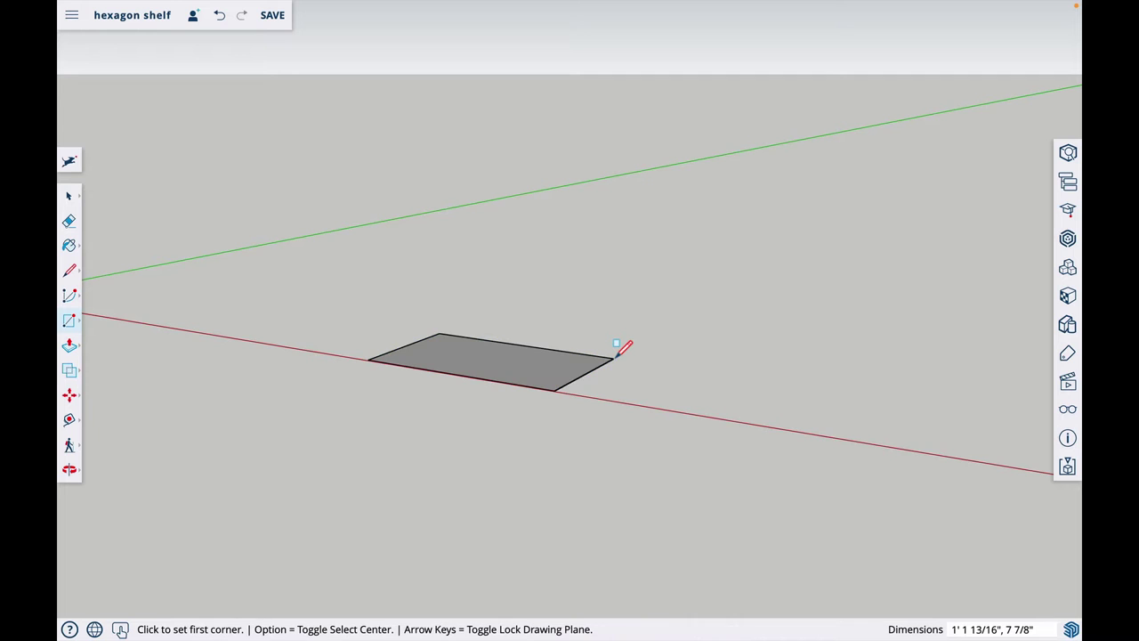
pyautogui.moveTo(994, 629)
pyautogui.write('6')
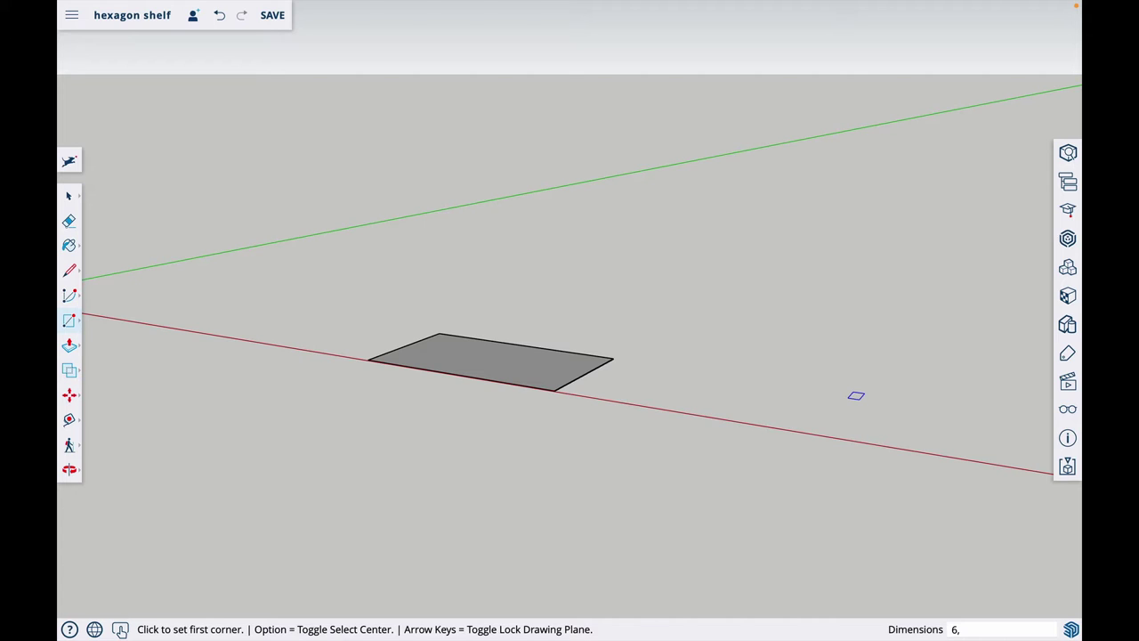
pyautogui.write(',3.5')
pyautogui.press('Return')
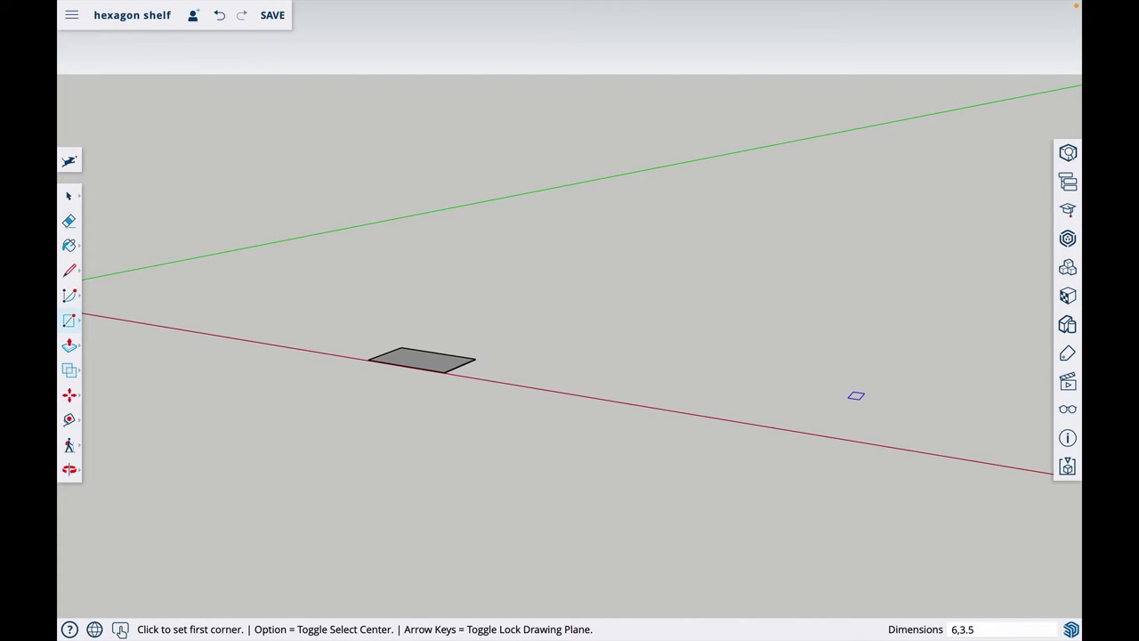
# Switch to the Etsy results to check the hexagon shelf photos again, and return to the SketchUp model
pyautogui.scroll(3, 431, 365)
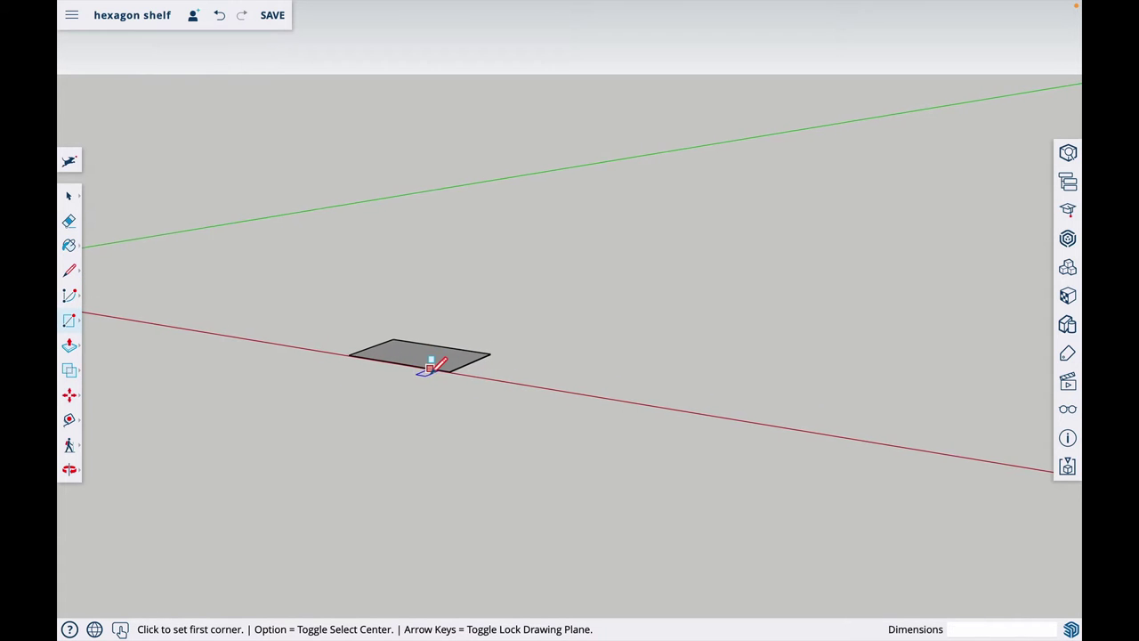
pyautogui.scroll(3, 431, 364)
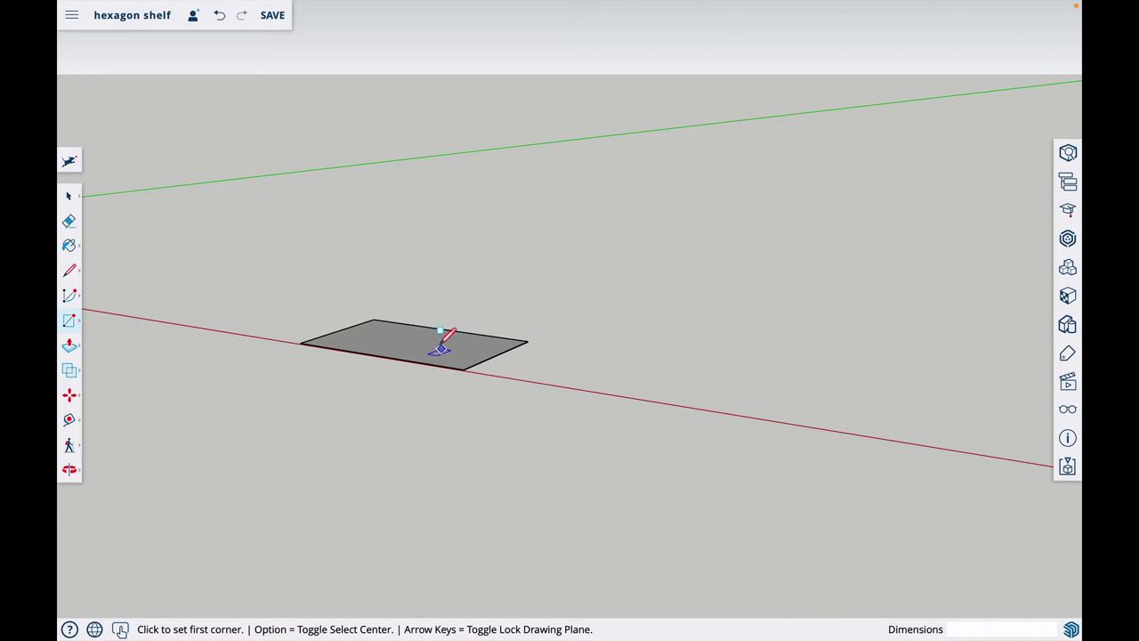
pyautogui.scroll(2, 424, 342)
pyautogui.scroll(2, 424, 341)
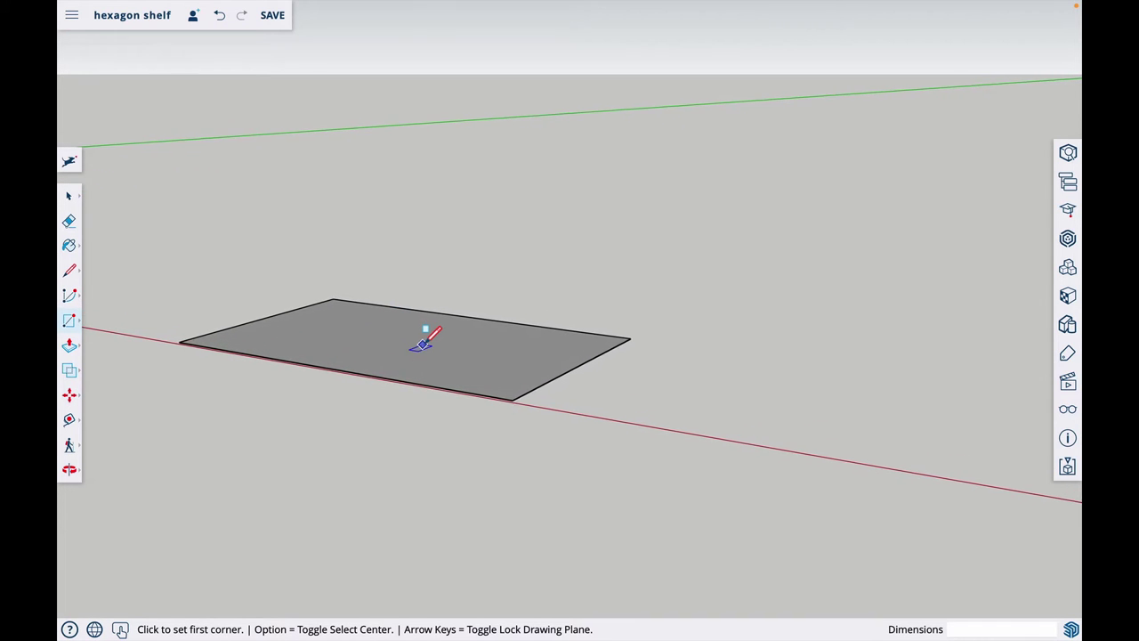
pyautogui.scroll(-1, 424, 342)
pyautogui.press('o')
pyautogui.moveTo(412, 390); pyautogui.dragTo(485, 416)
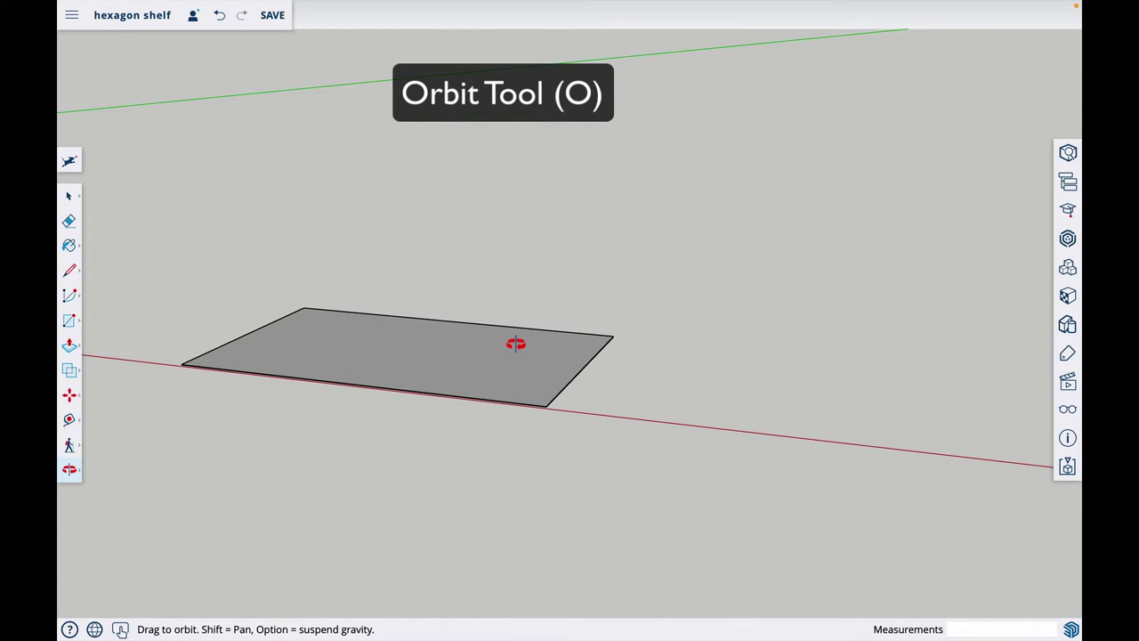
pyautogui.click(702, 60)
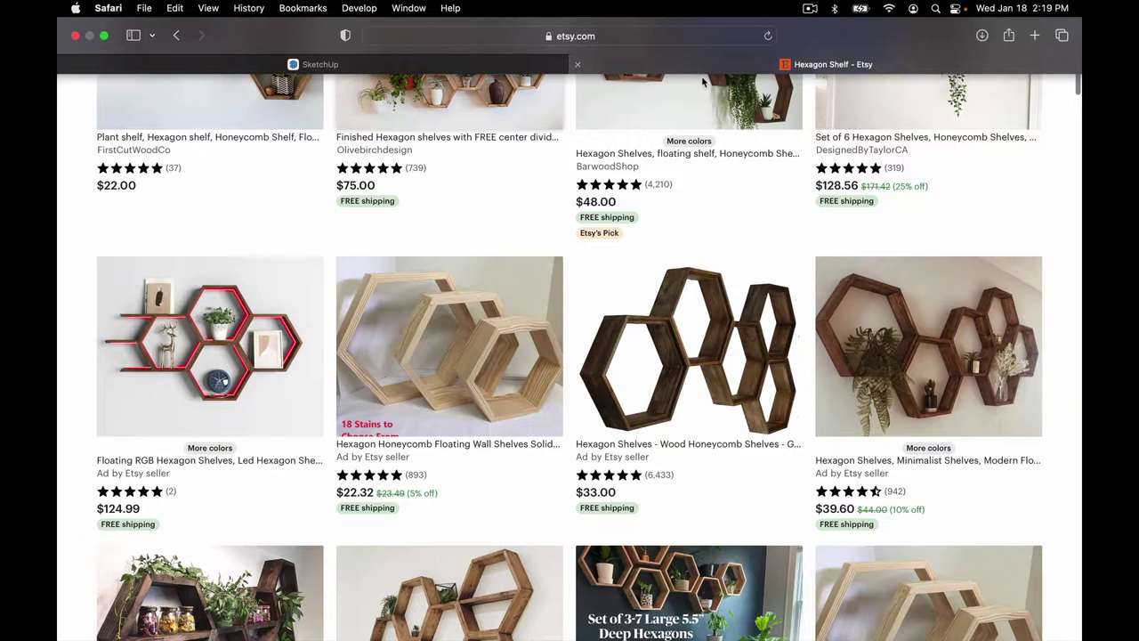
pyautogui.moveTo(479, 3)
pyautogui.click(449, 68)
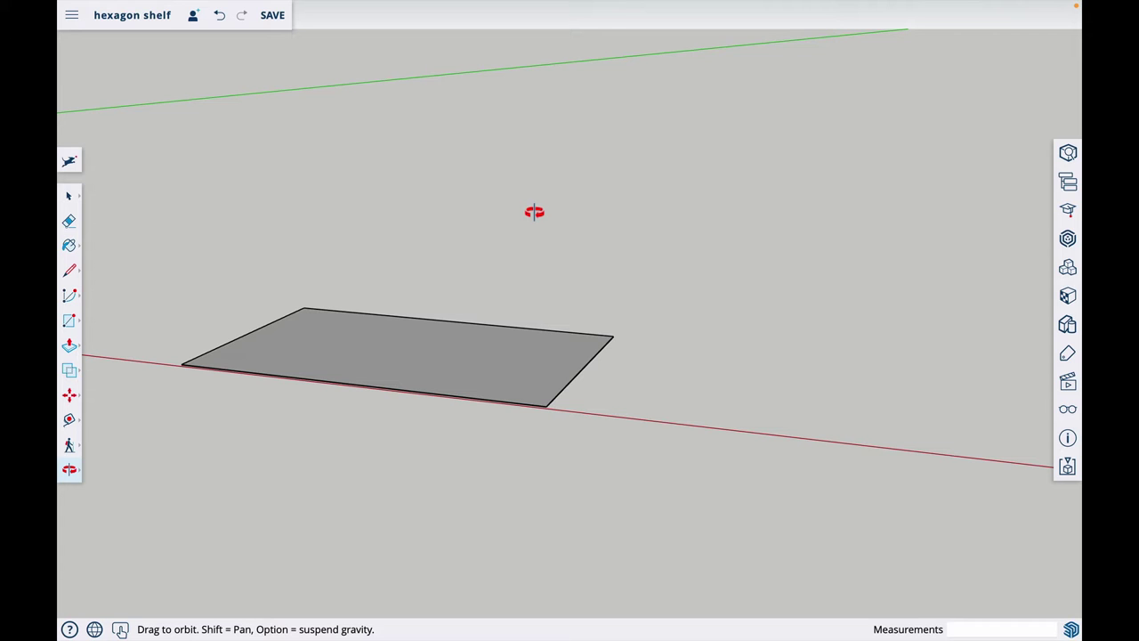
# Push/Pull the rectangle upward into a board and set its thickness to .75
pyautogui.press('p')
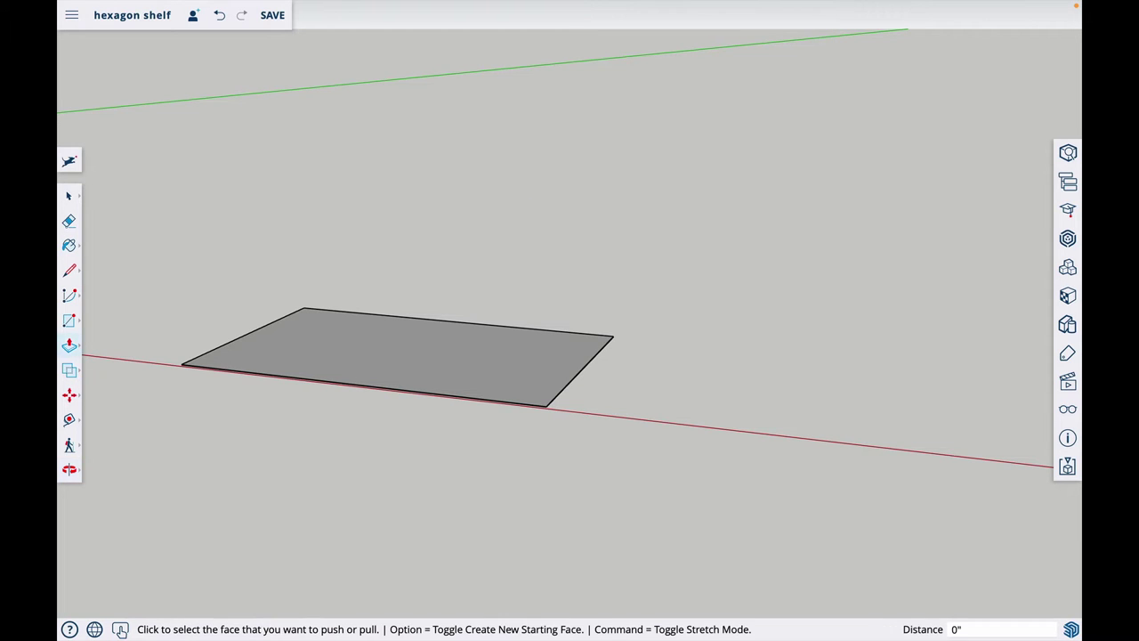
pyautogui.click(497, 365)
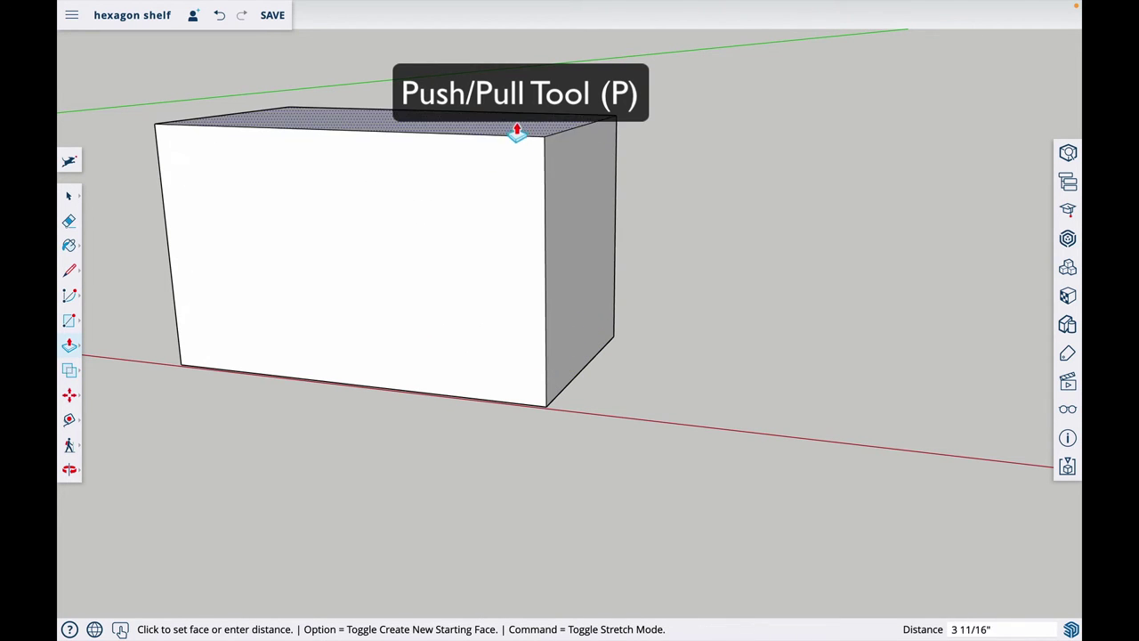
pyautogui.click(504, 398)
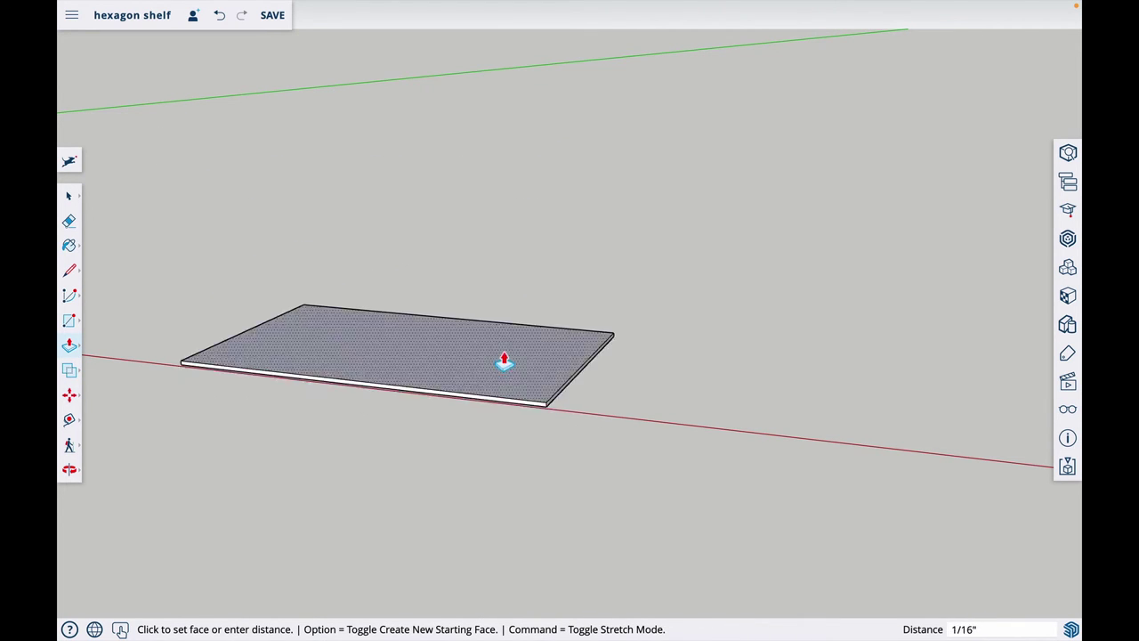
pyautogui.click(503, 327)
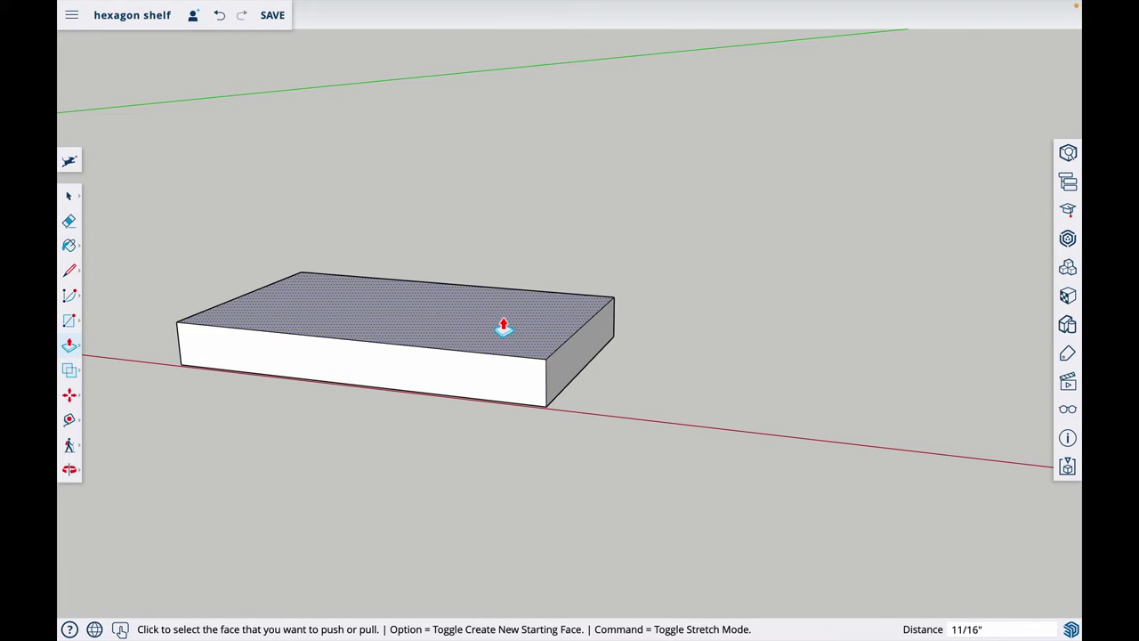
pyautogui.write('.75')
pyautogui.press('Return')
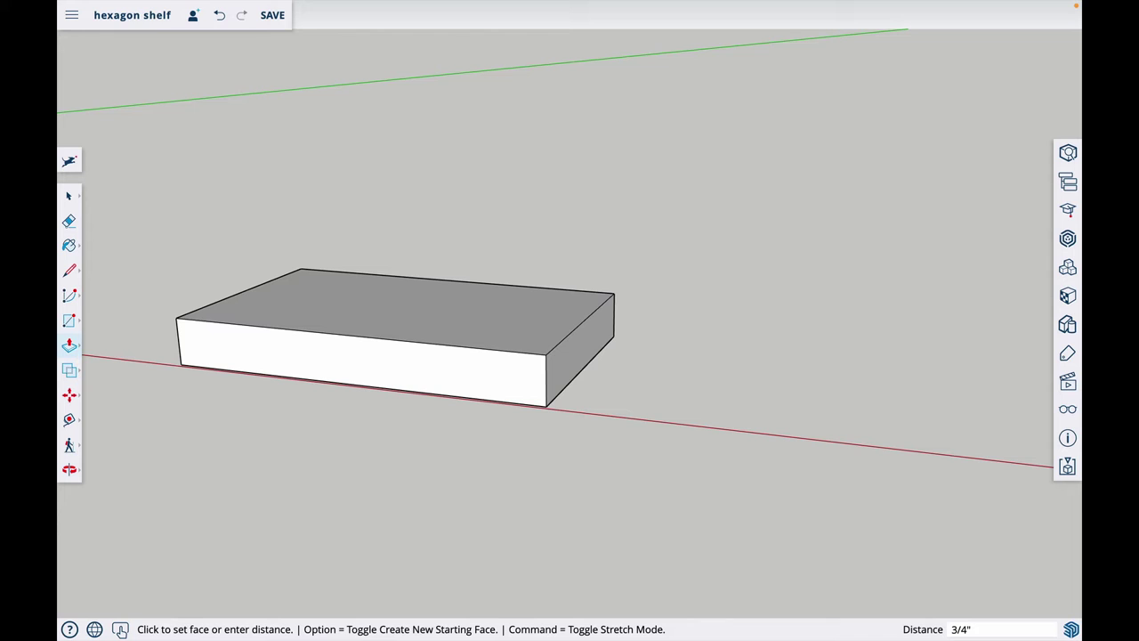
pyautogui.write('3')
pyautogui.press('space')
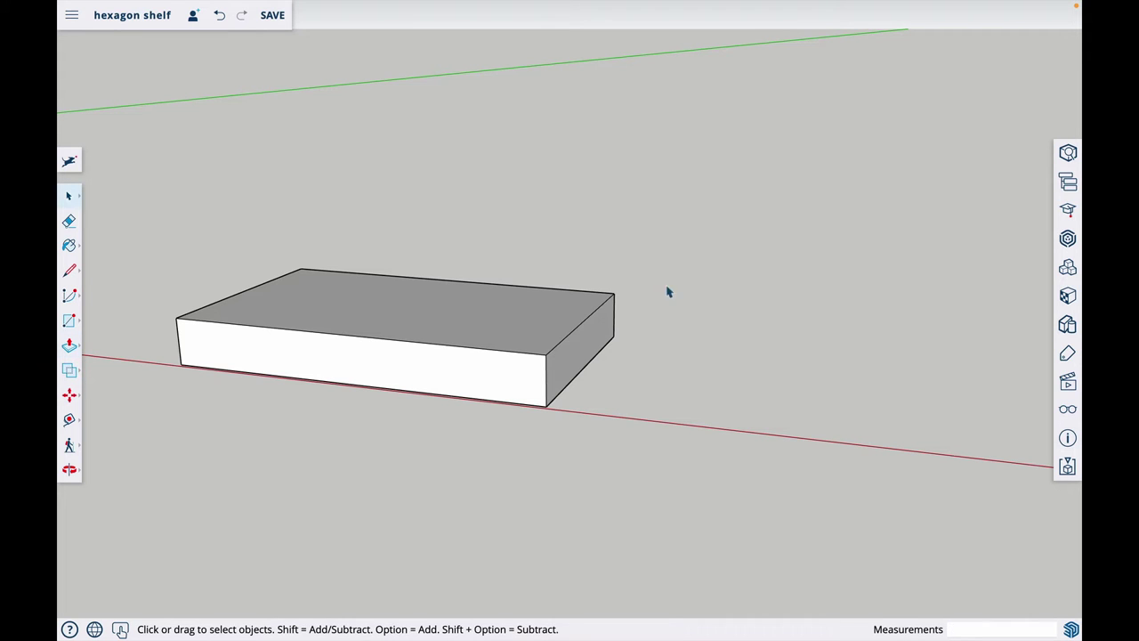
# Browse the material library's categories, including Wood and Synthetic Surfaces, for a wood-look finish for the board
pyautogui.press('b')
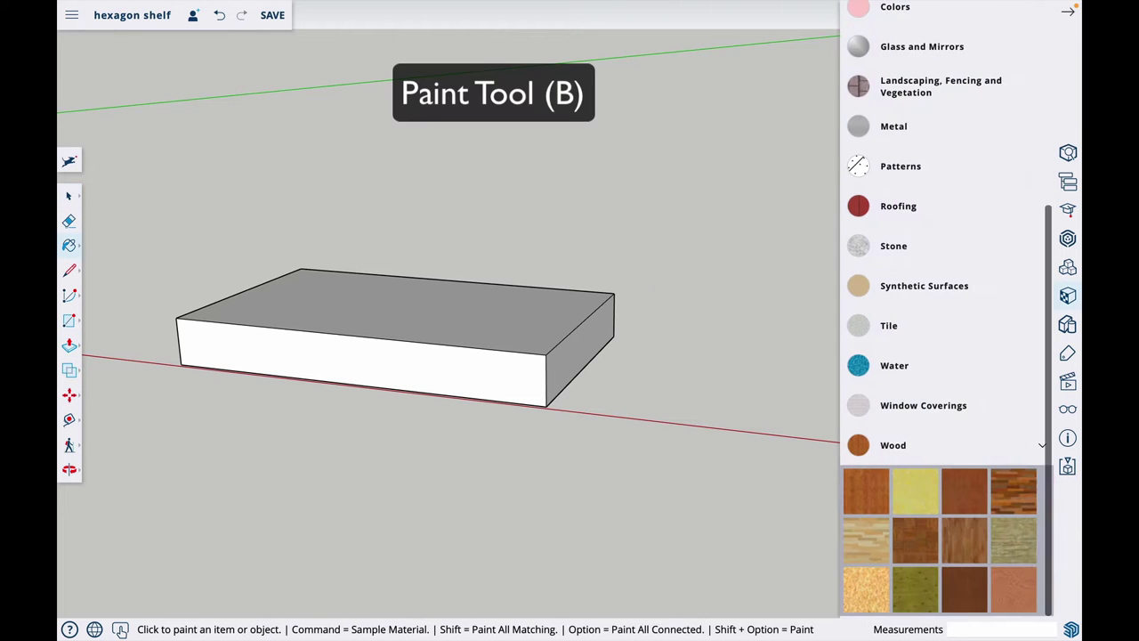
pyautogui.scroll(10, 991, 178)
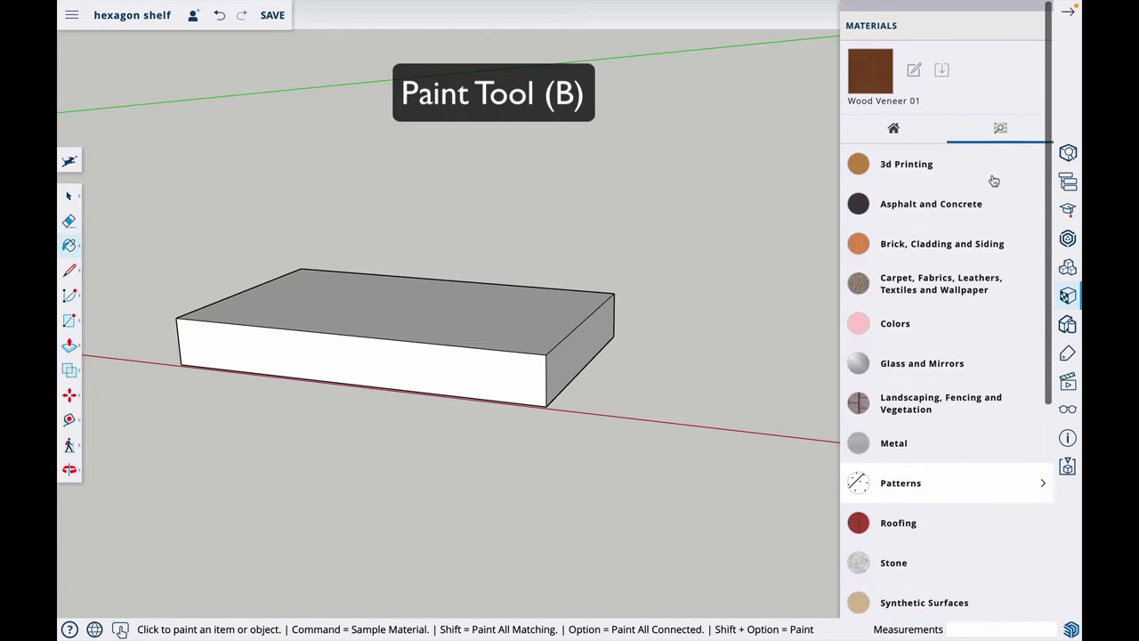
pyautogui.scroll(-6, 969, 430)
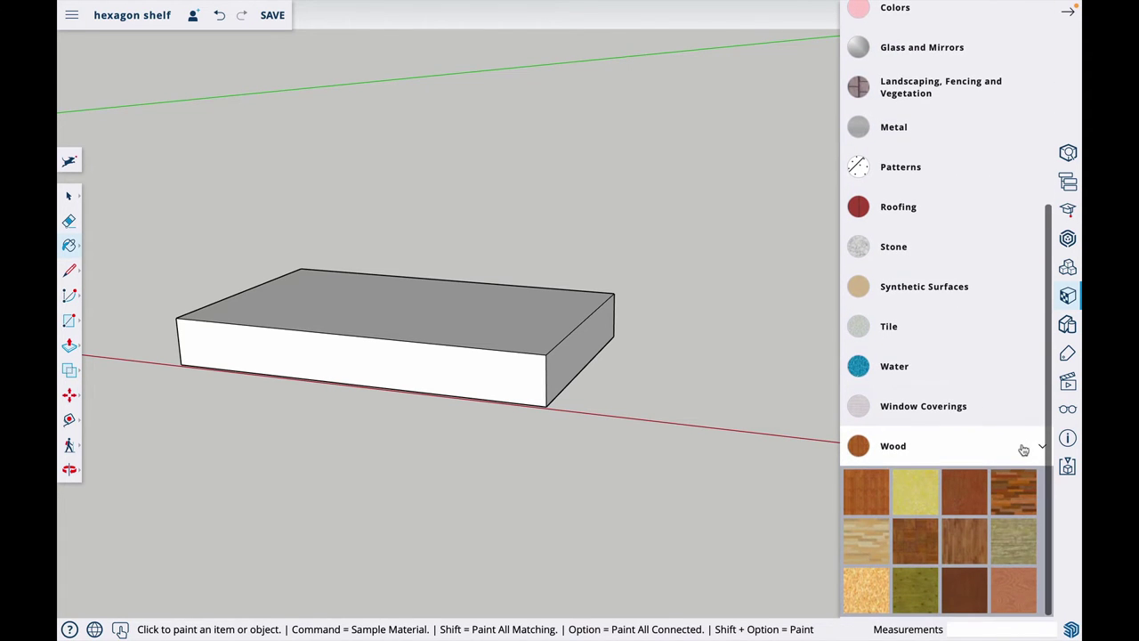
pyautogui.click(1039, 446)
pyautogui.scroll(5, 1022, 397)
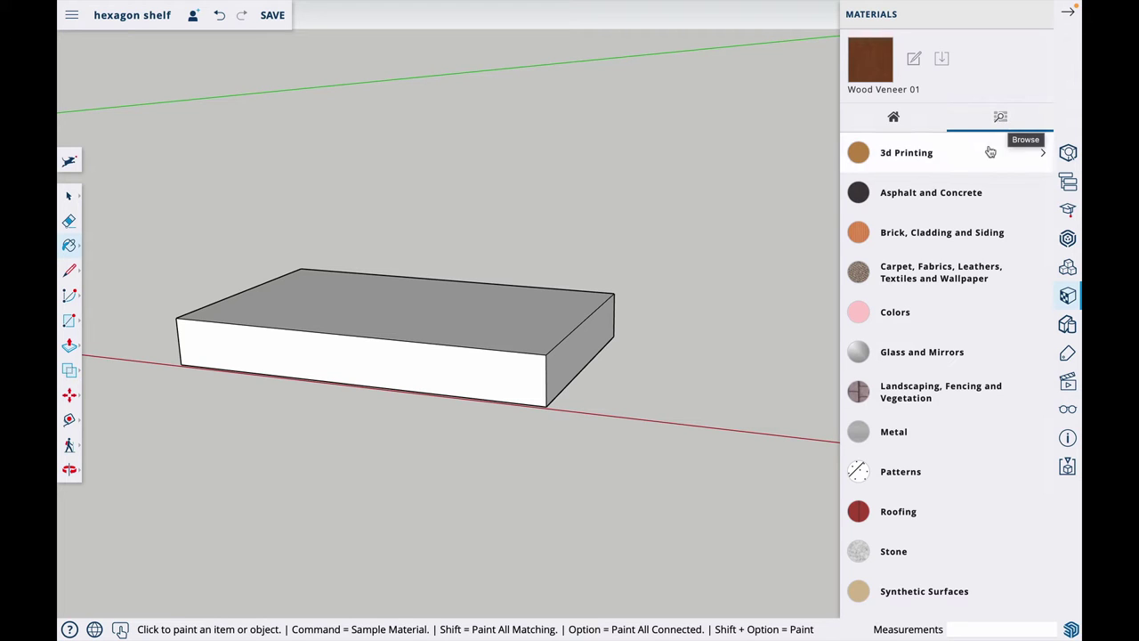
pyautogui.scroll(-3, 993, 294)
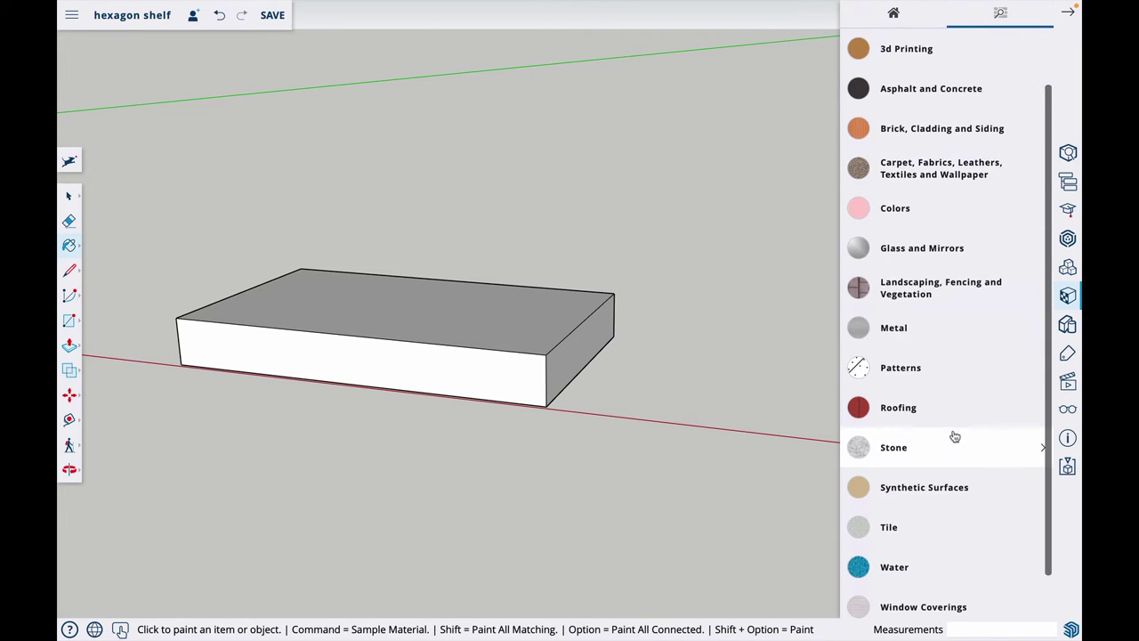
pyautogui.scroll(-2, 953, 435)
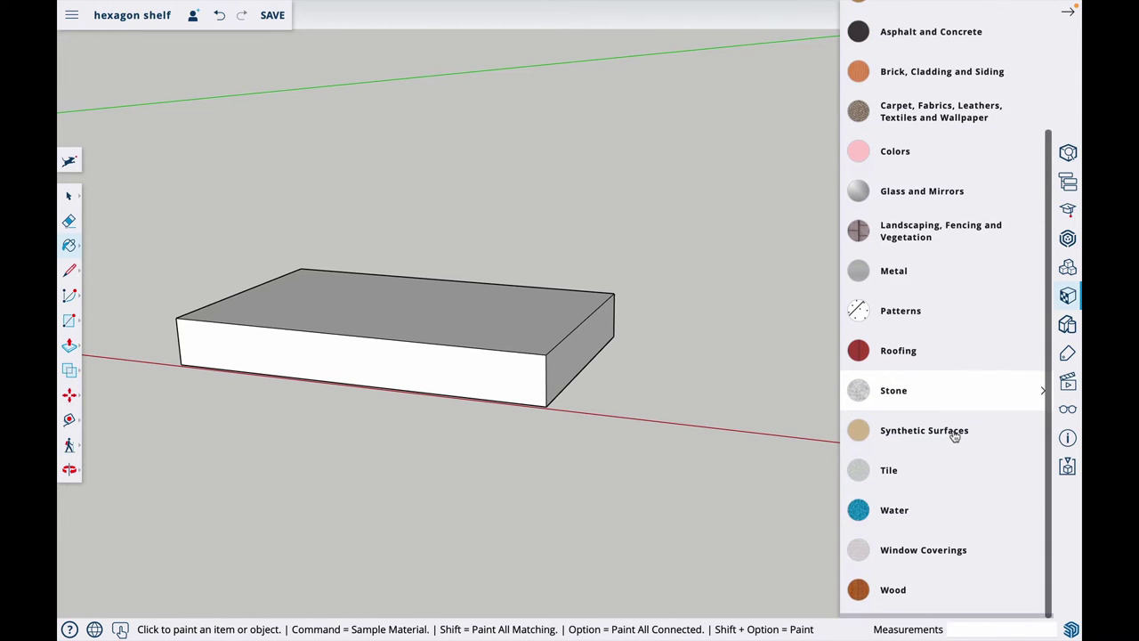
pyautogui.click(1038, 436)
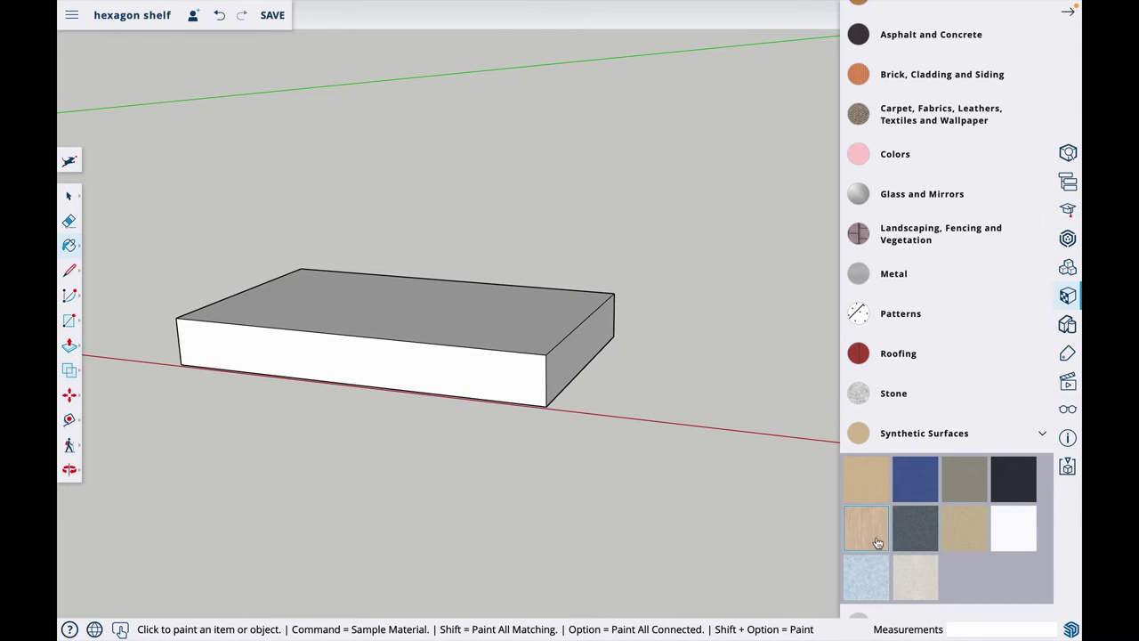
pyautogui.click(1042, 434)
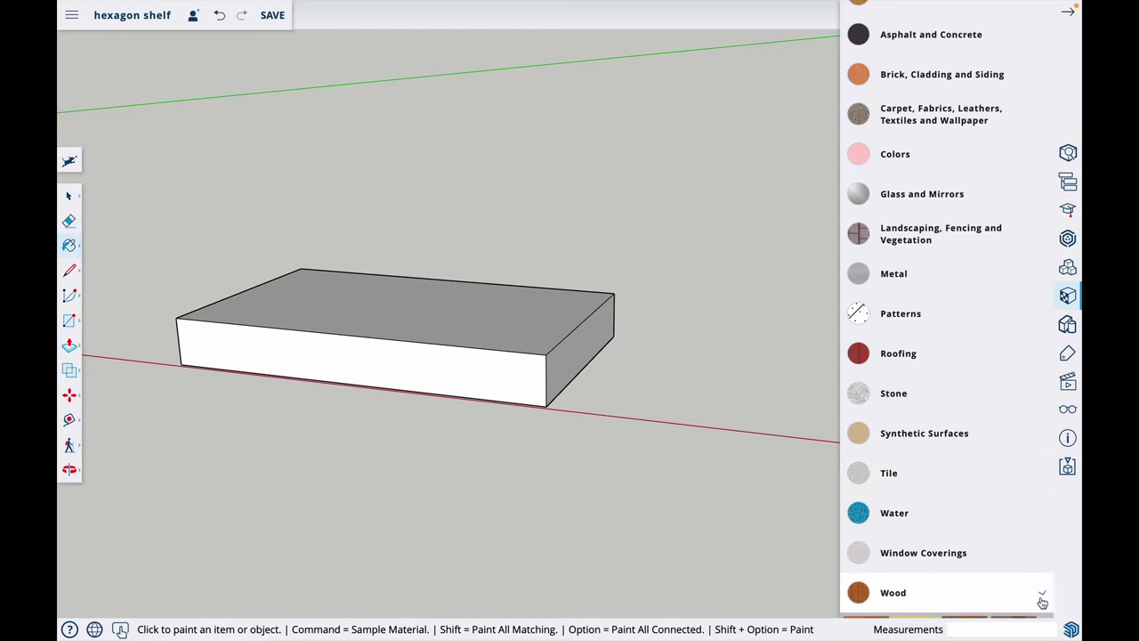
# Paint the board's top face with the Wood Veneer 01 material
pyautogui.click(1040, 595)
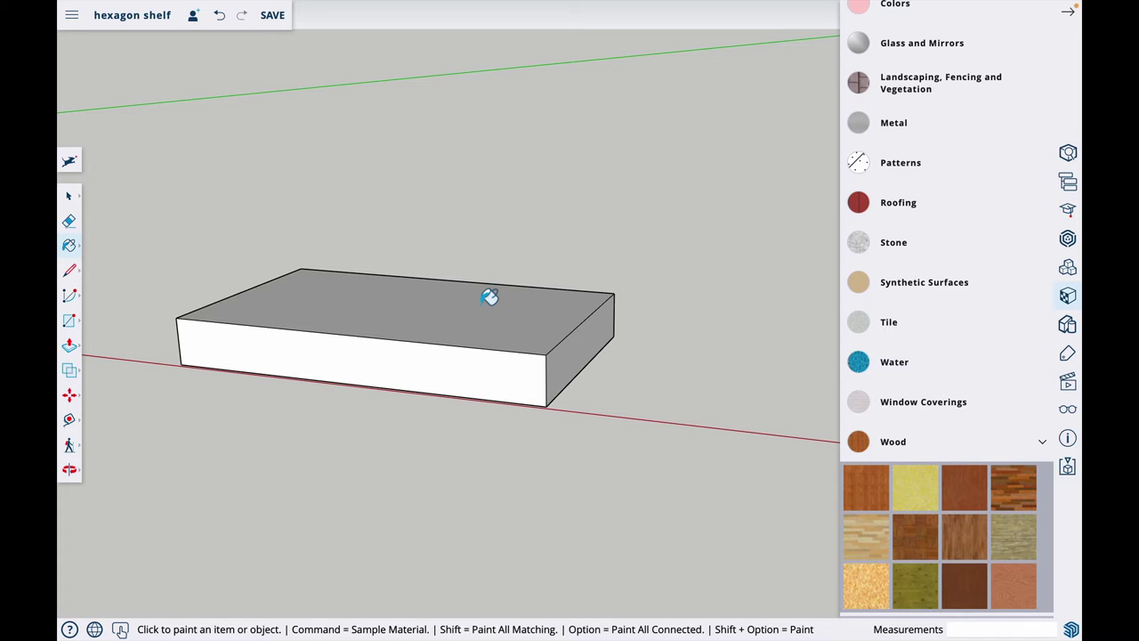
pyautogui.click(489, 297)
pyautogui.press('space')
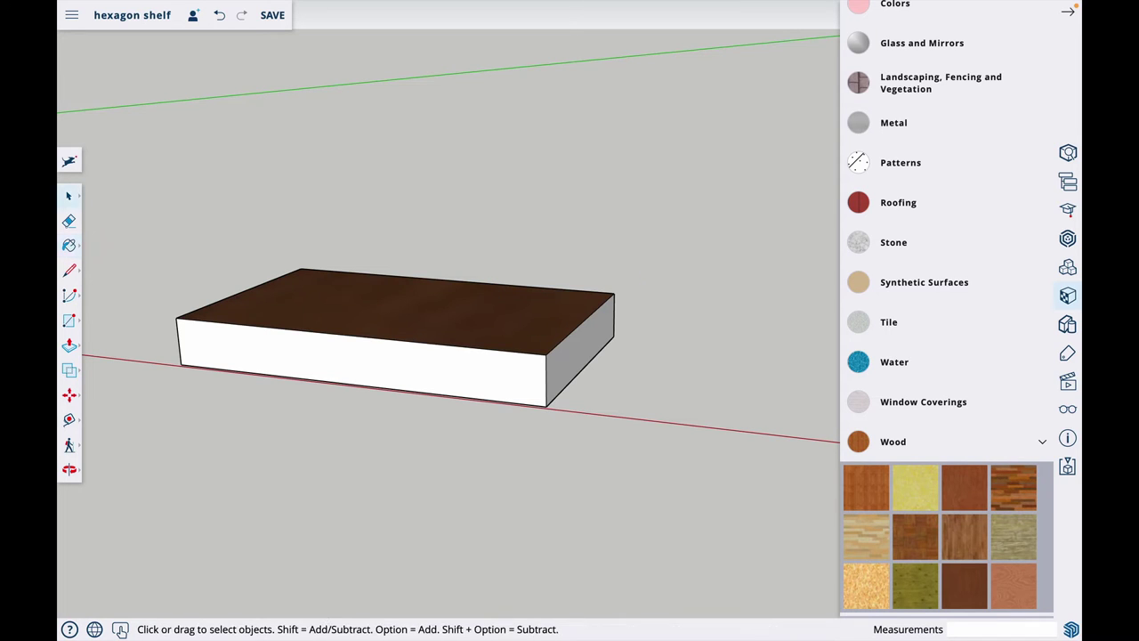
# Select the board's faces with a crossing selection and paint them all with the dark Wood Veneer 01, then close the material library
pyautogui.moveTo(640, 469); pyautogui.dragTo(297, 401)
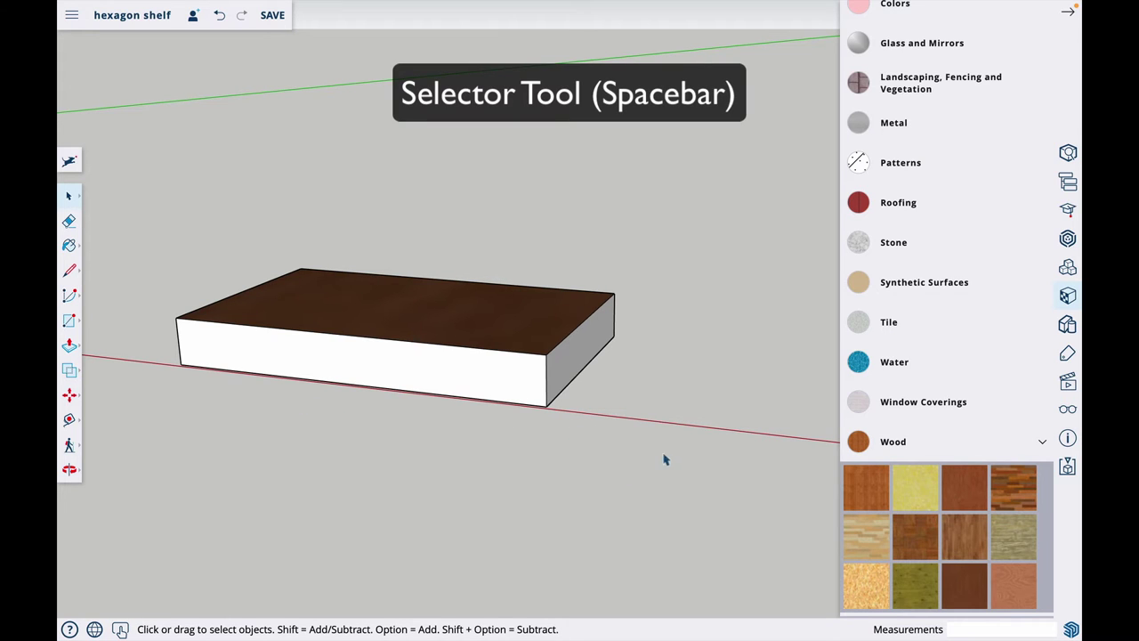
pyautogui.moveTo(643, 457); pyautogui.dragTo(545, 462)
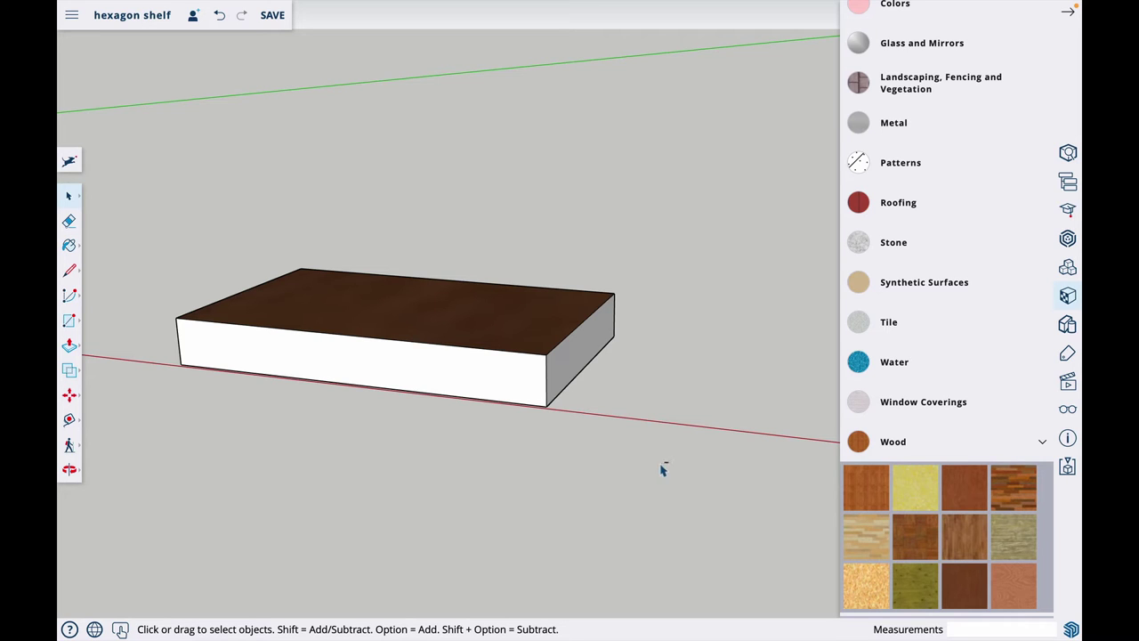
pyautogui.moveTo(659, 466); pyautogui.dragTo(189, 263)
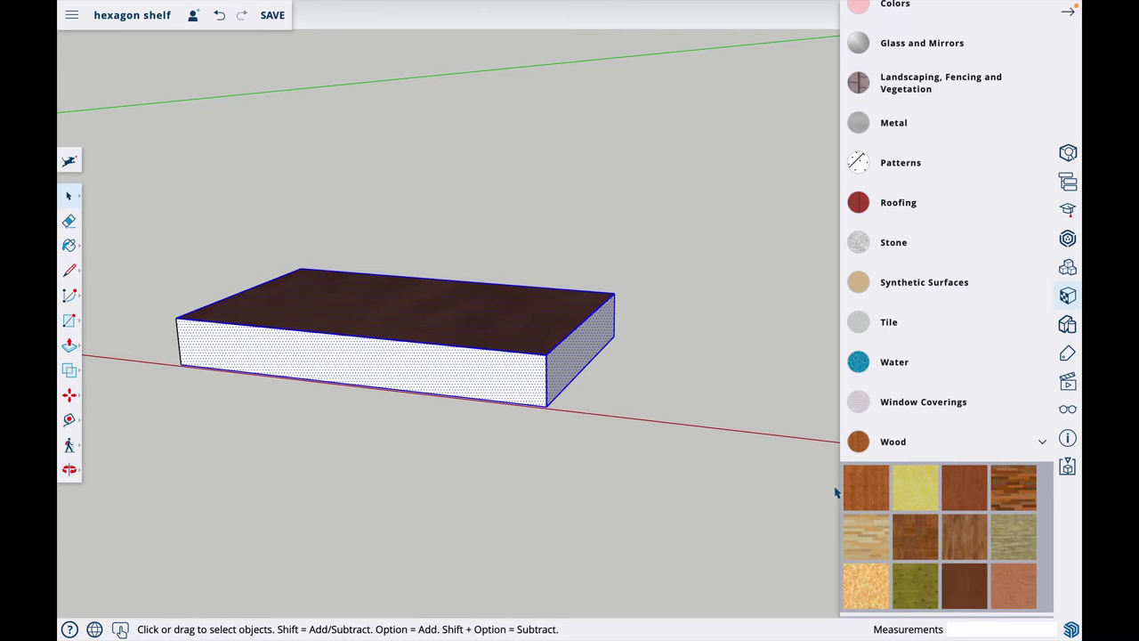
pyautogui.press('b')
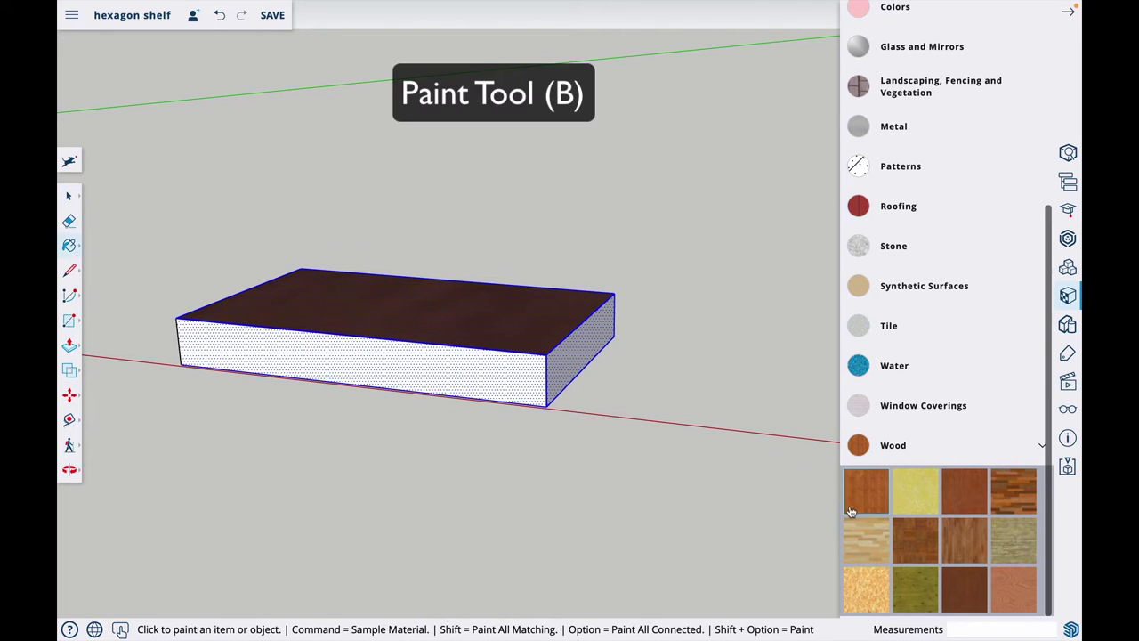
pyautogui.click(939, 580)
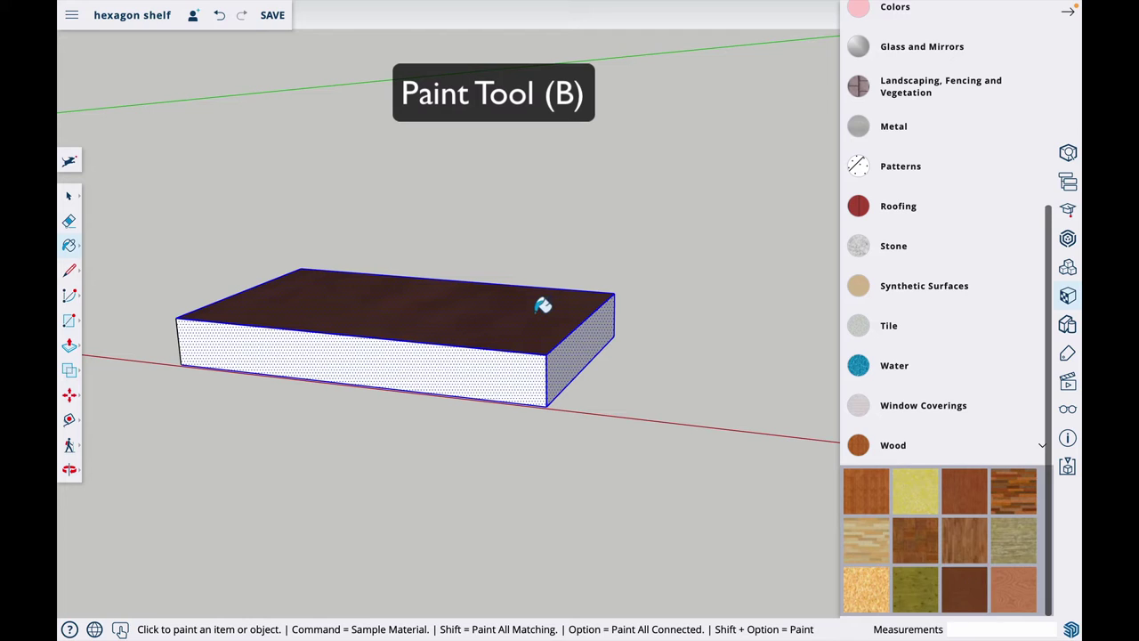
pyautogui.click(513, 356)
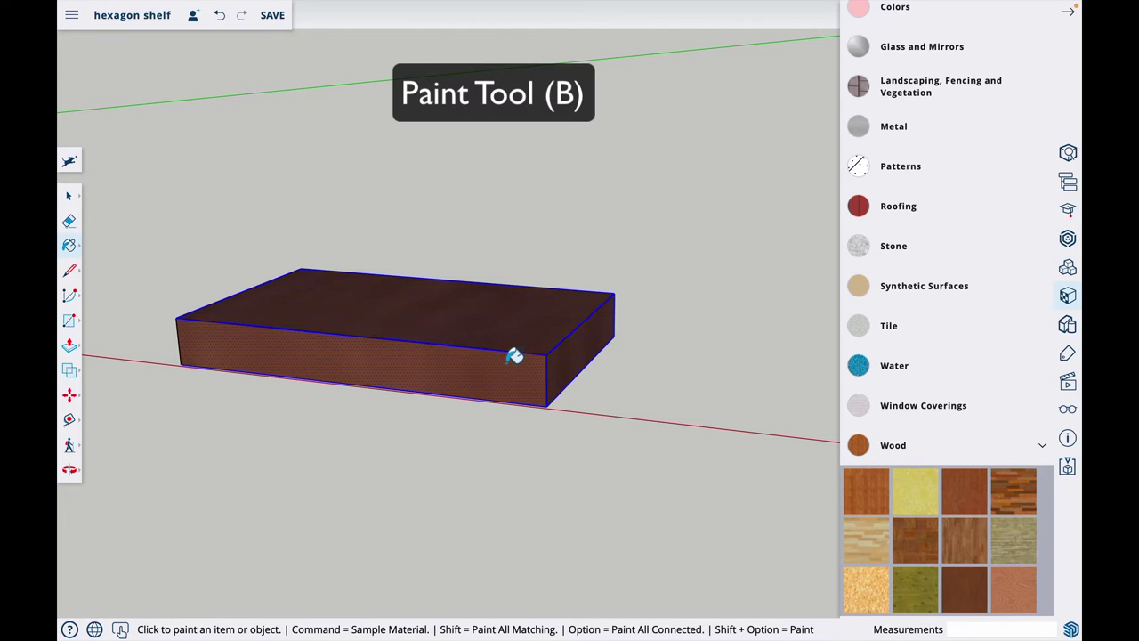
pyautogui.press('space')
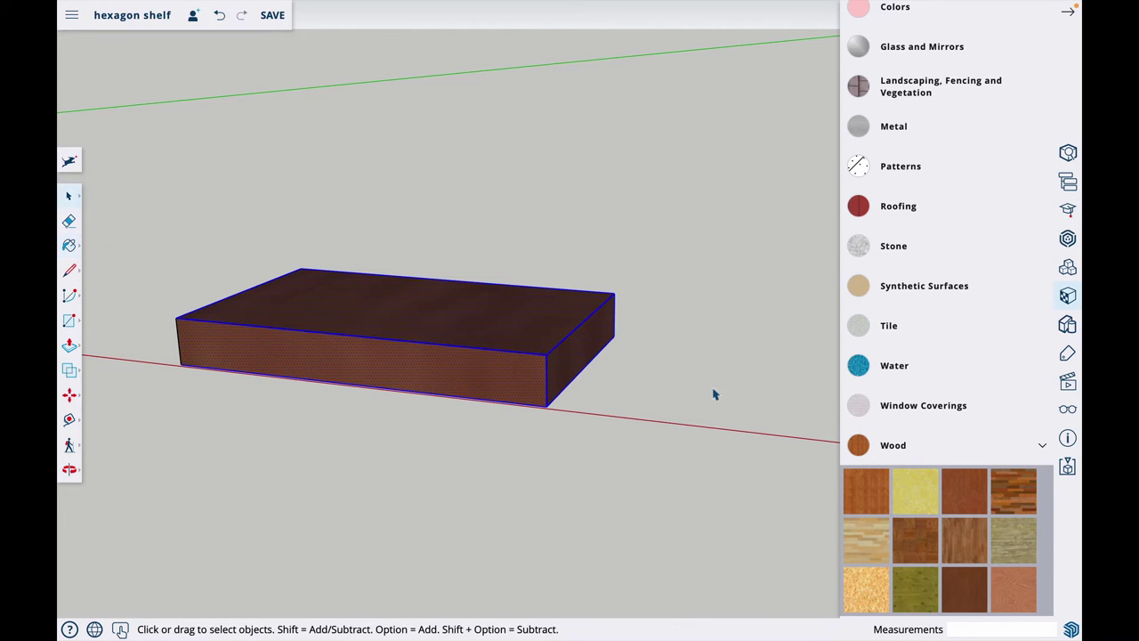
pyautogui.click(1068, 13)
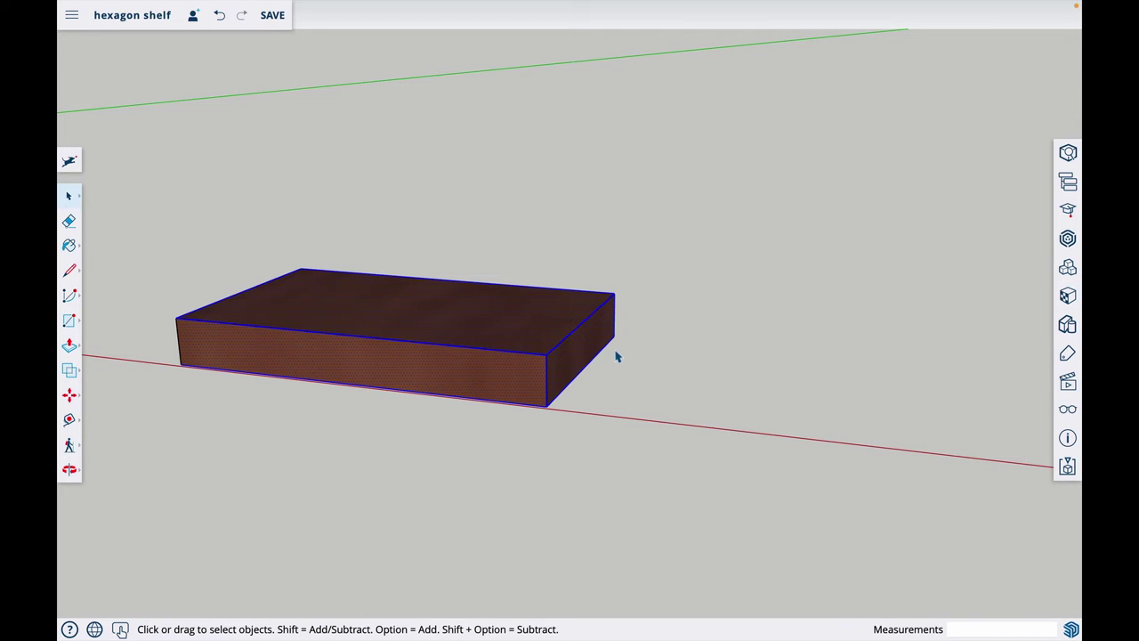
# Clear the selection on the painted board
pyautogui.press('o')
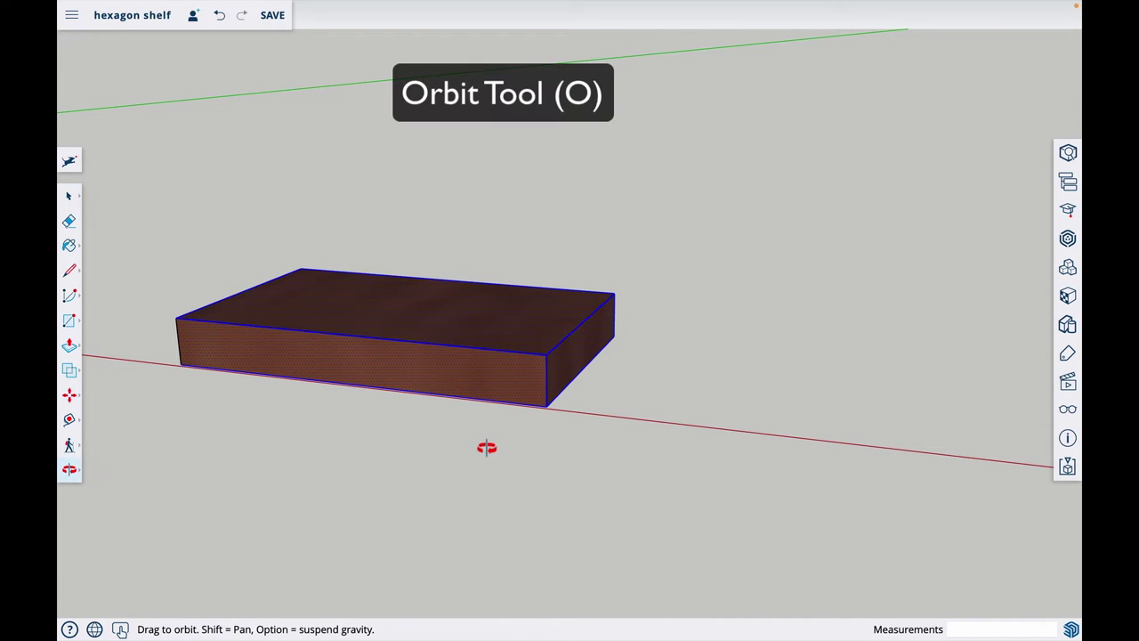
pyautogui.moveTo(481, 448)
pyautogui.mouseDown()
pyautogui.moveTo(686, 415)
pyautogui.moveTo(524, 438)
pyautogui.moveTo(677, 397)
pyautogui.moveTo(613, 257)
pyautogui.moveTo(554, 437)
pyautogui.moveTo(519, 451)
pyautogui.moveTo(496, 439)
pyautogui.mouseUp()
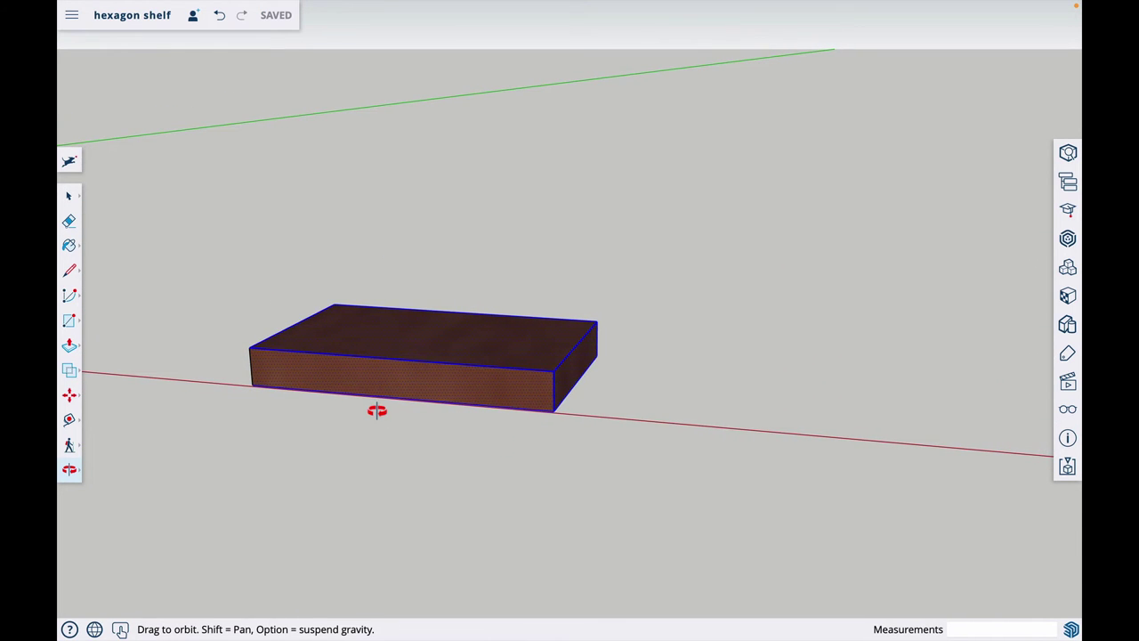
pyautogui.press('space')
pyautogui.click(273, 314)
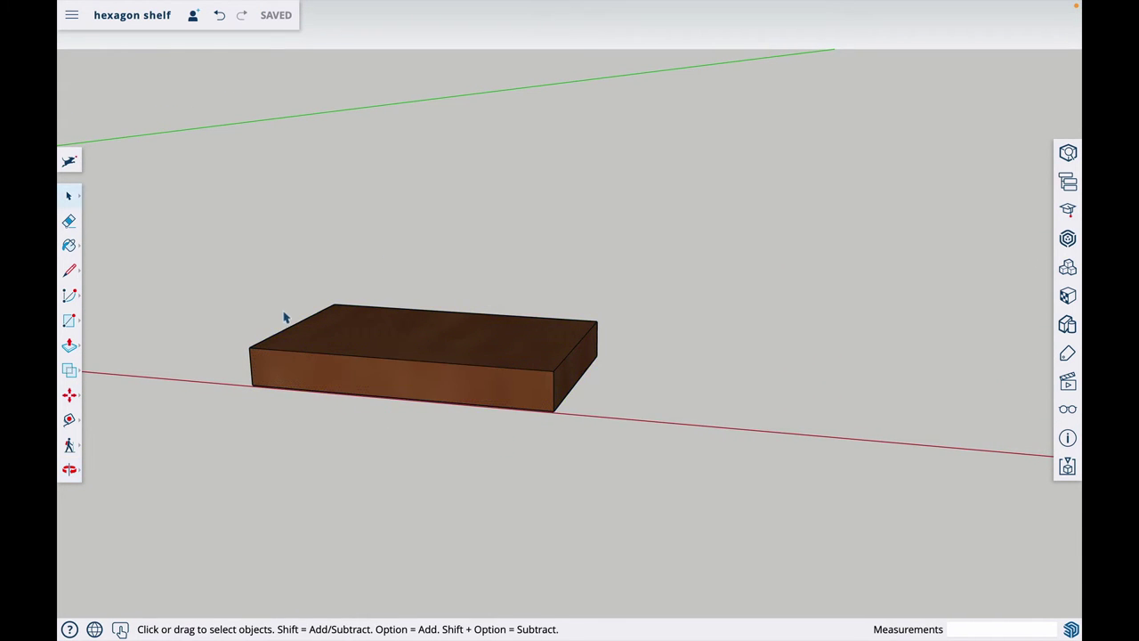
# Start a center-point Arc and try locking its plane perpendicular to the red axis at the front face's lower-left corner
pyautogui.press('o')
pyautogui.moveTo(315, 406); pyautogui.dragTo(434, 393)
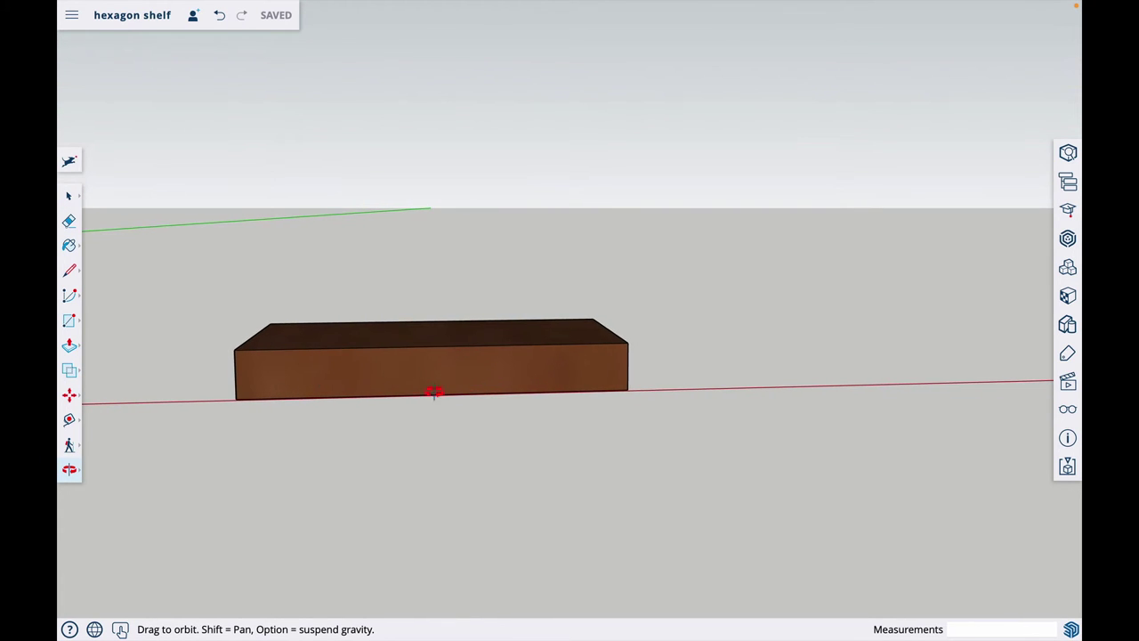
pyautogui.click(71, 301)
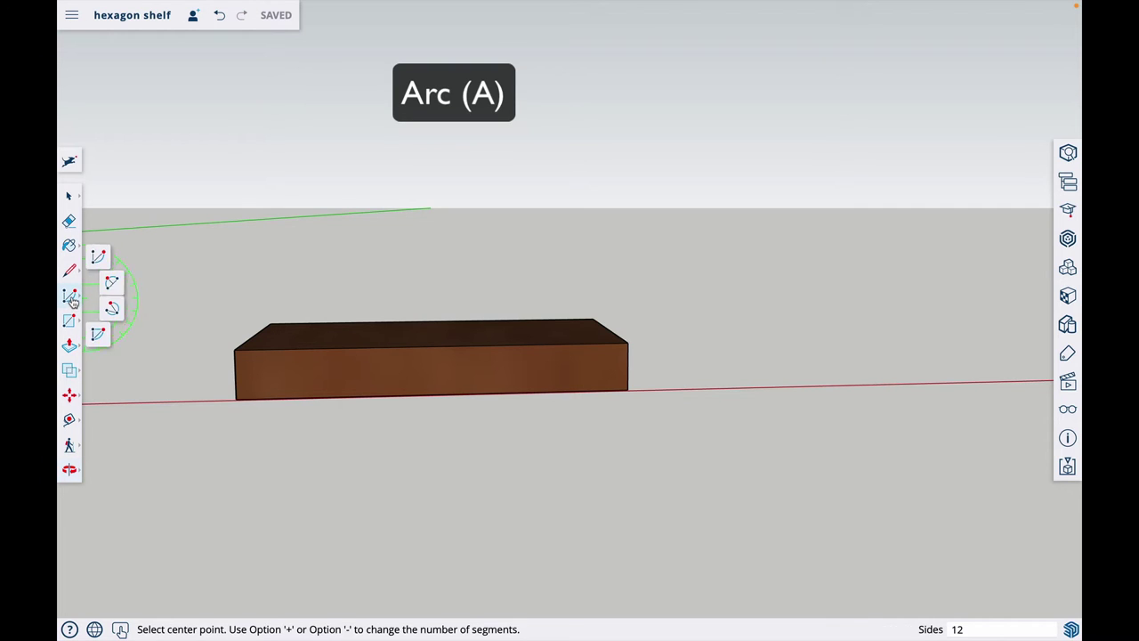
pyautogui.click(106, 251)
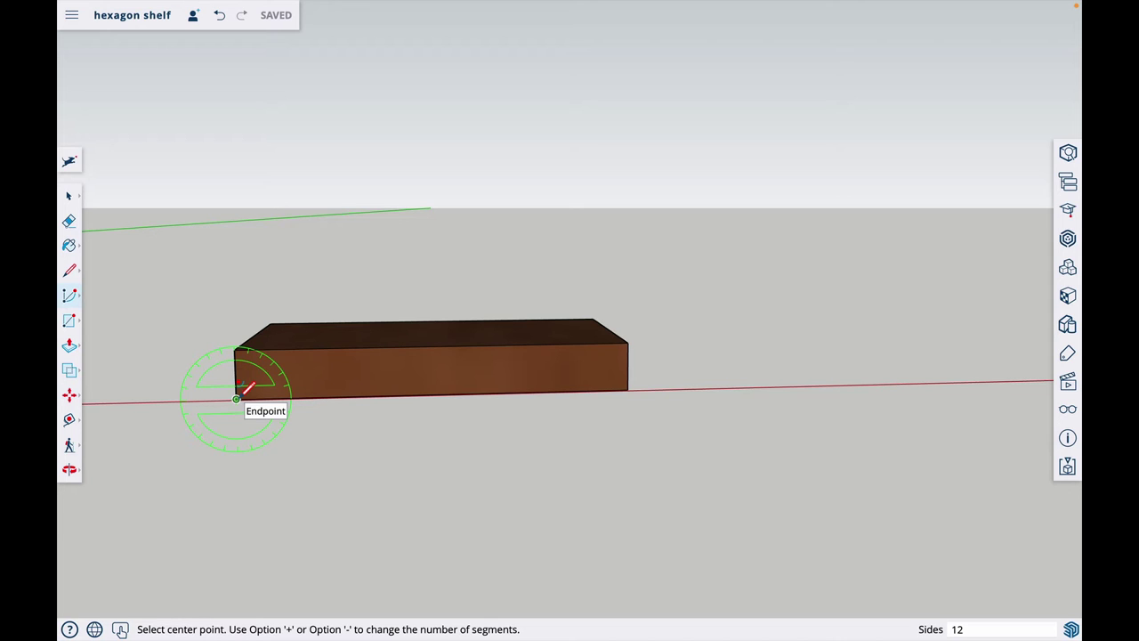
pyautogui.press('Up')
pyautogui.press('Right')
pyautogui.scroll(-2, 236, 398)
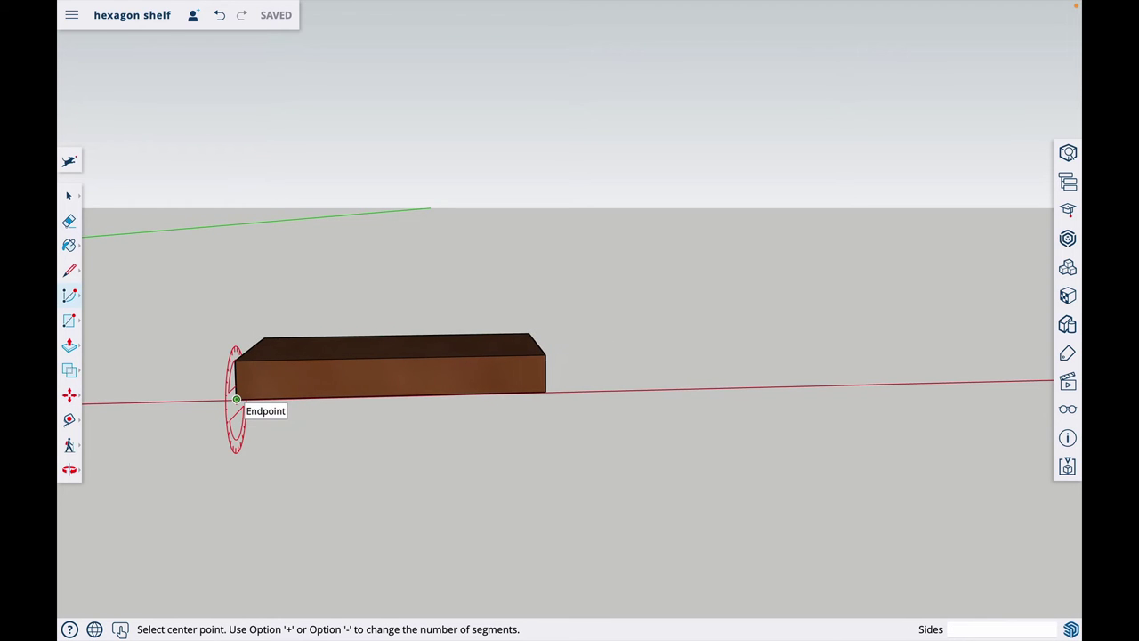
pyautogui.scroll(-2, 399, 463)
pyautogui.scroll(-5, 399, 462)
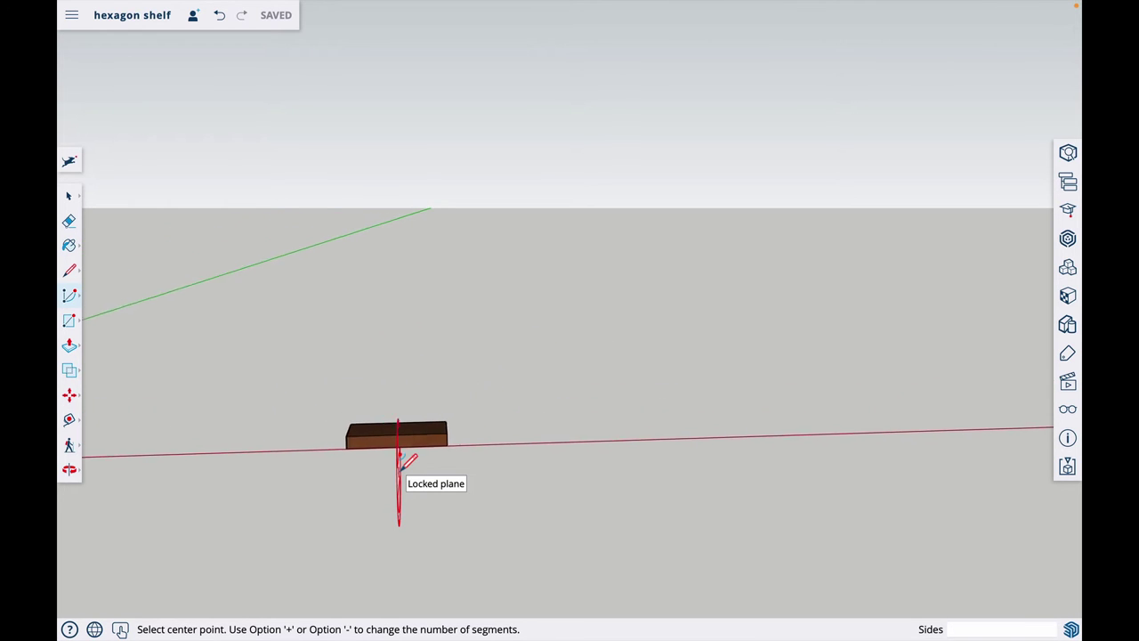
pyautogui.scroll(-2, 399, 463)
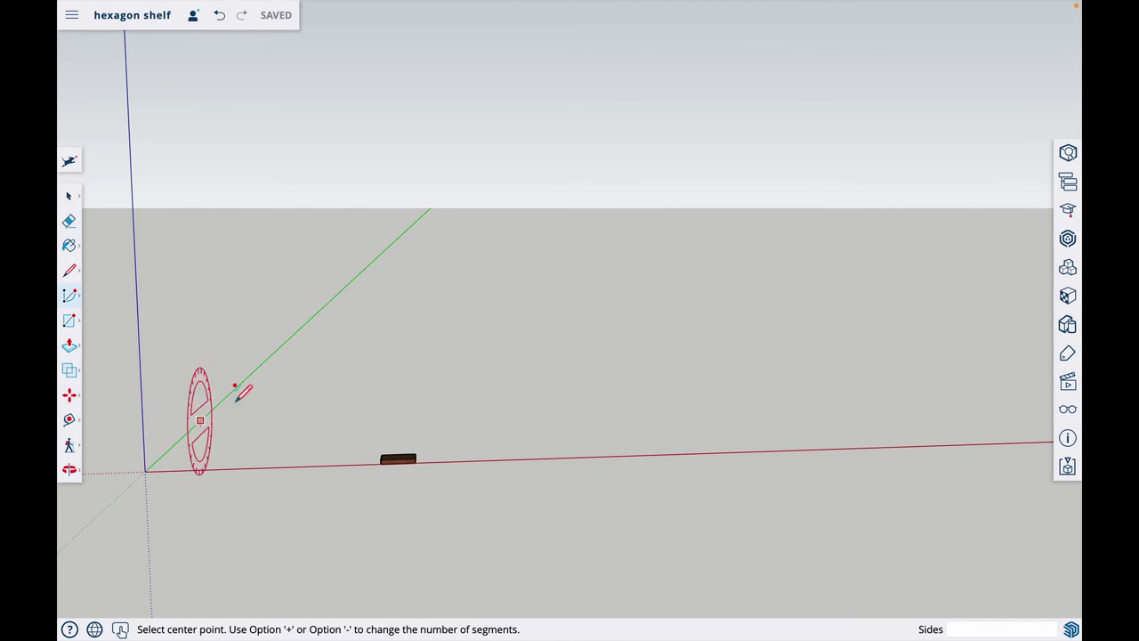
pyautogui.scroll(5, 383, 457)
pyautogui.scroll(5, 383, 458)
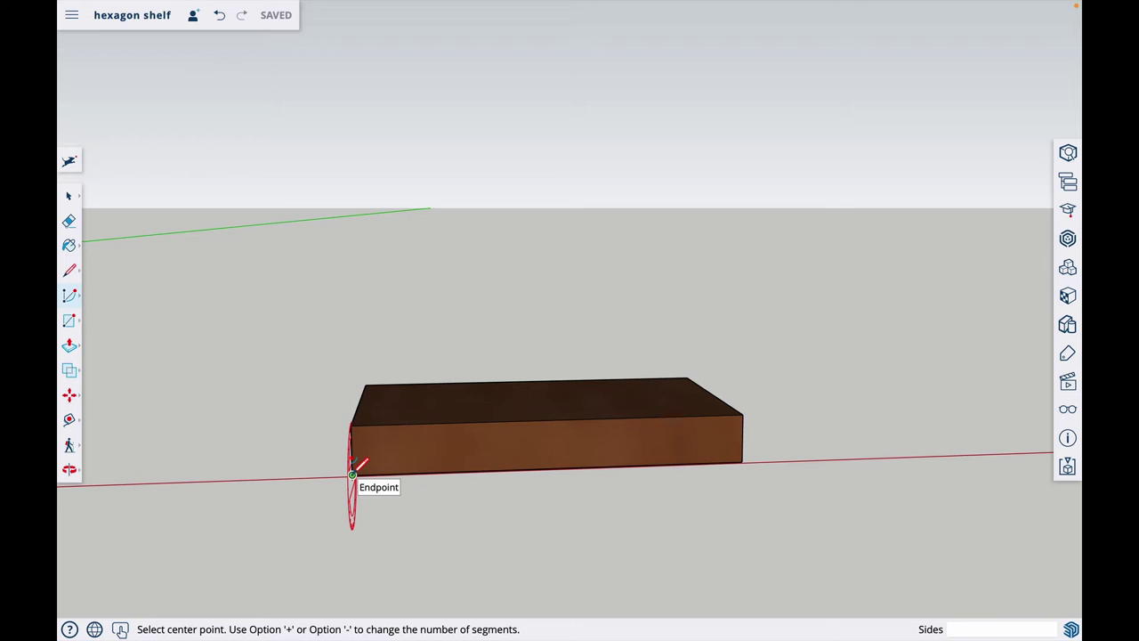
# Draw a 30-degree center-point arc from the vertical, centered on the front face's lower-left corner, with its plane locked perpendicular to the green axis
pyautogui.press('Left')
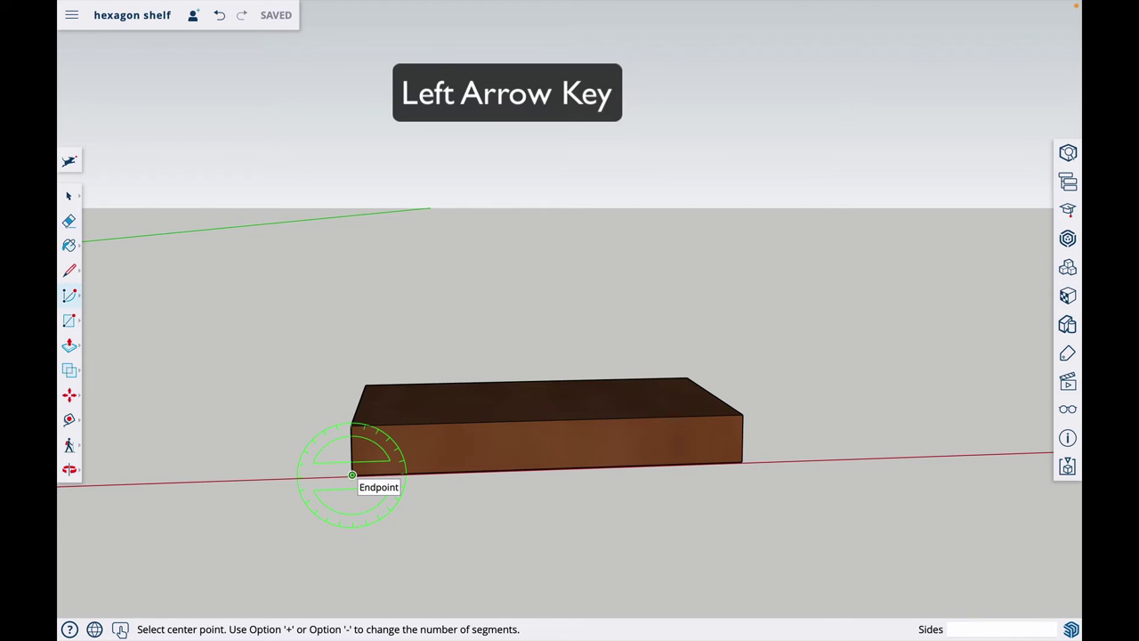
pyautogui.press('Left')
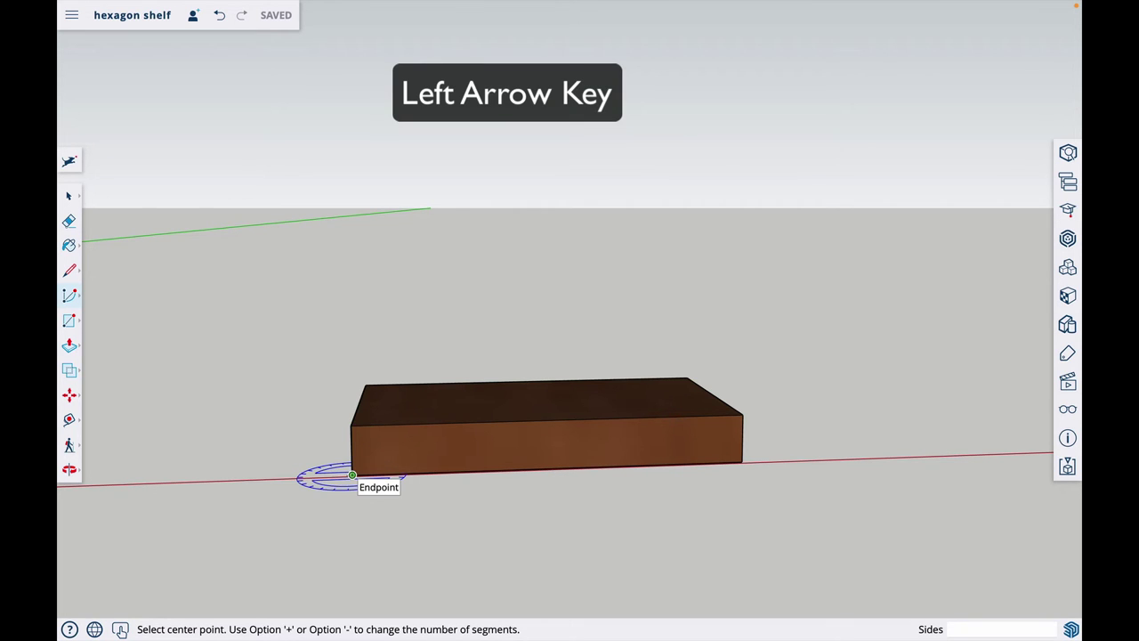
pyautogui.press('Left')
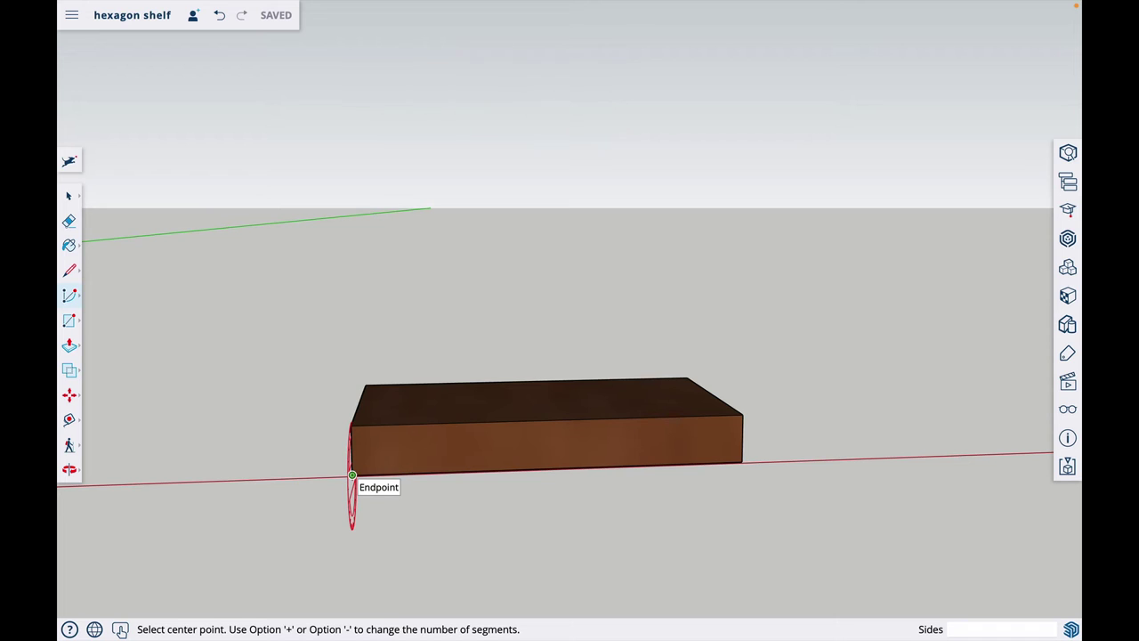
pyautogui.press('Left')
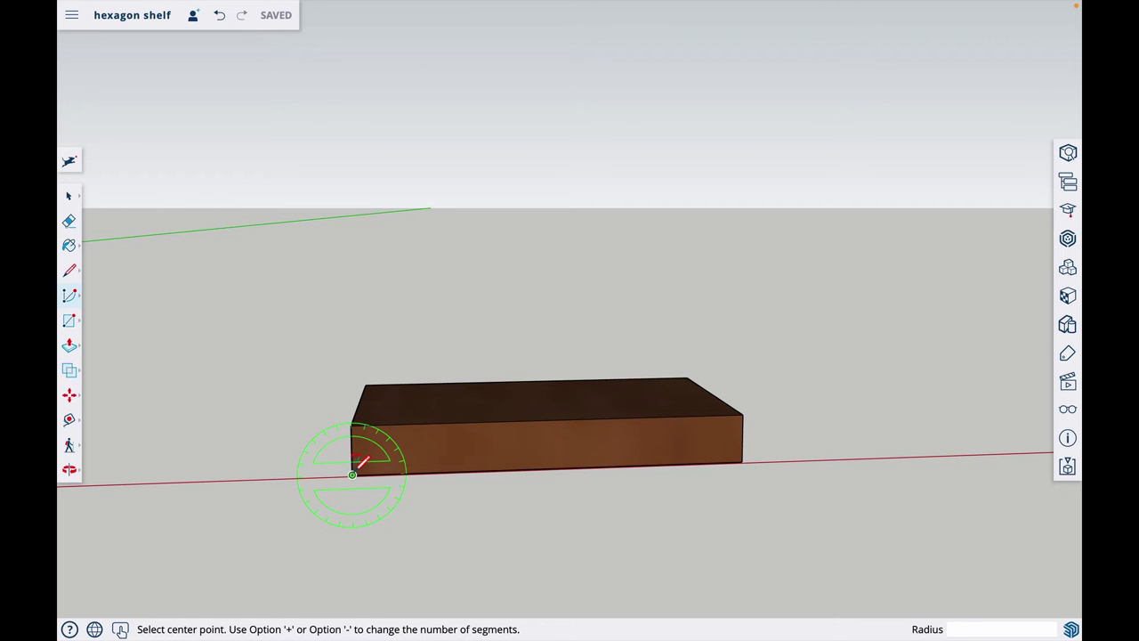
pyautogui.scroll(5, 353, 475)
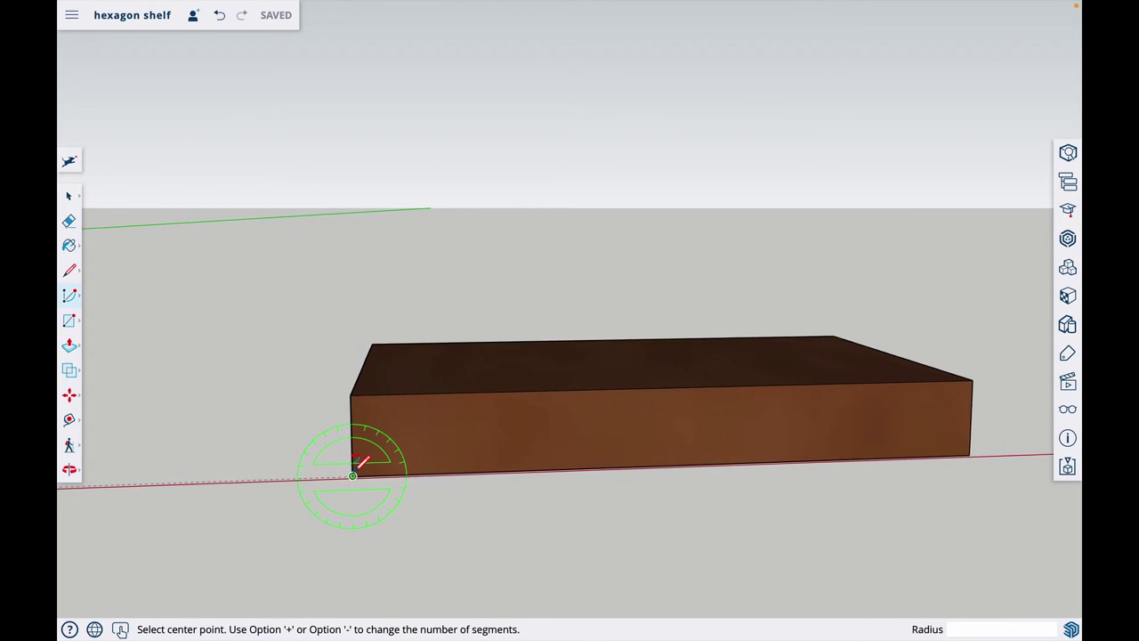
pyautogui.scroll(-2, 353, 475)
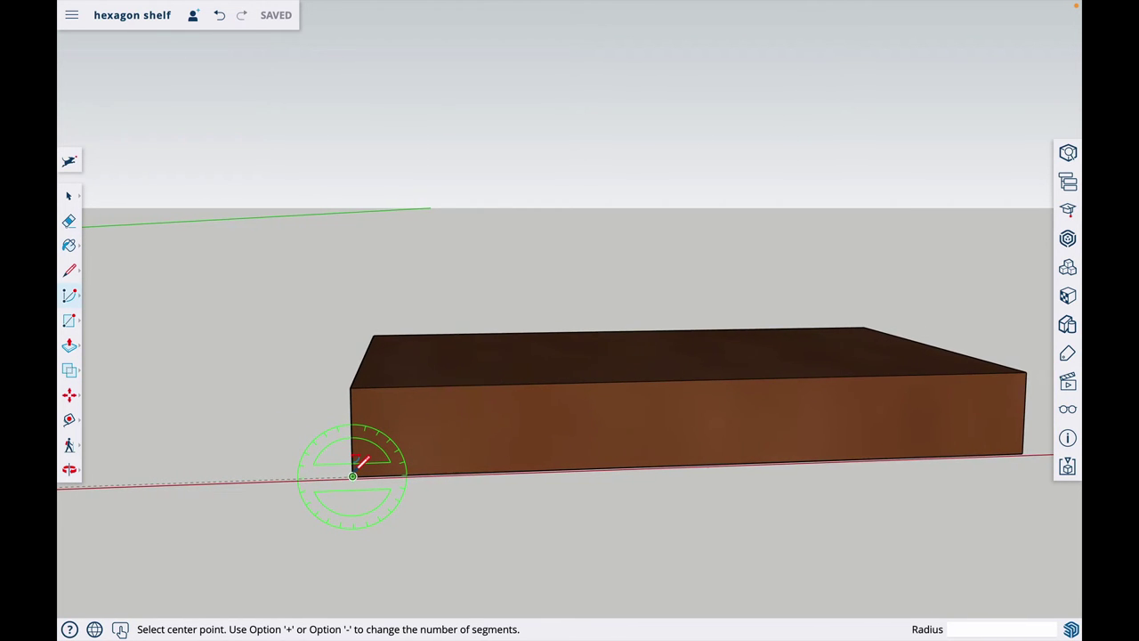
pyautogui.click(353, 474)
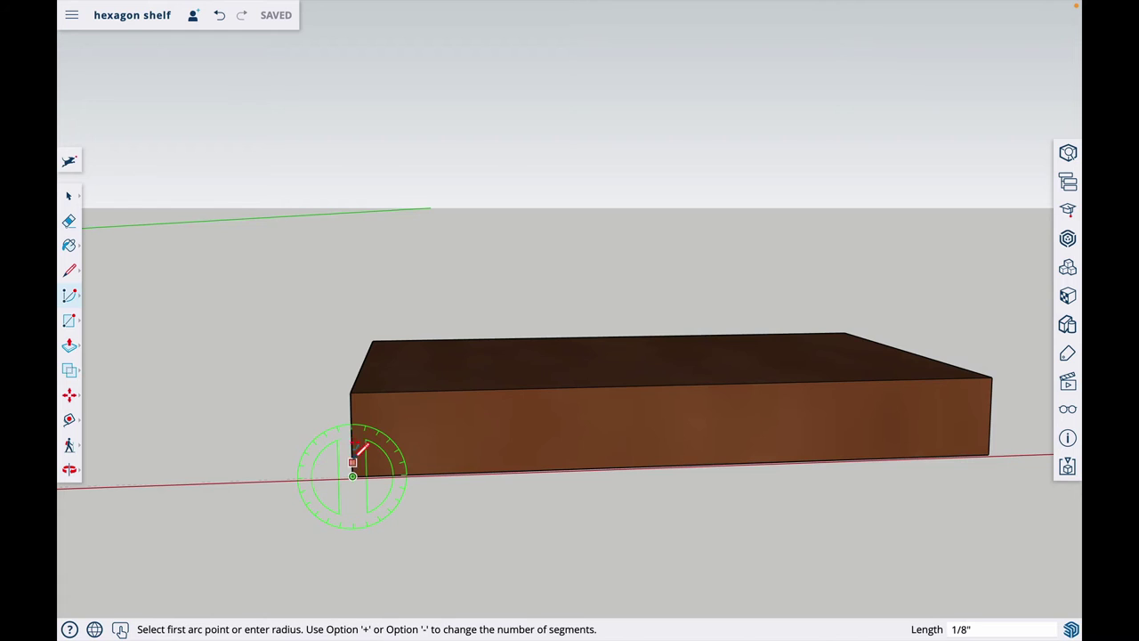
pyautogui.click(348, 286)
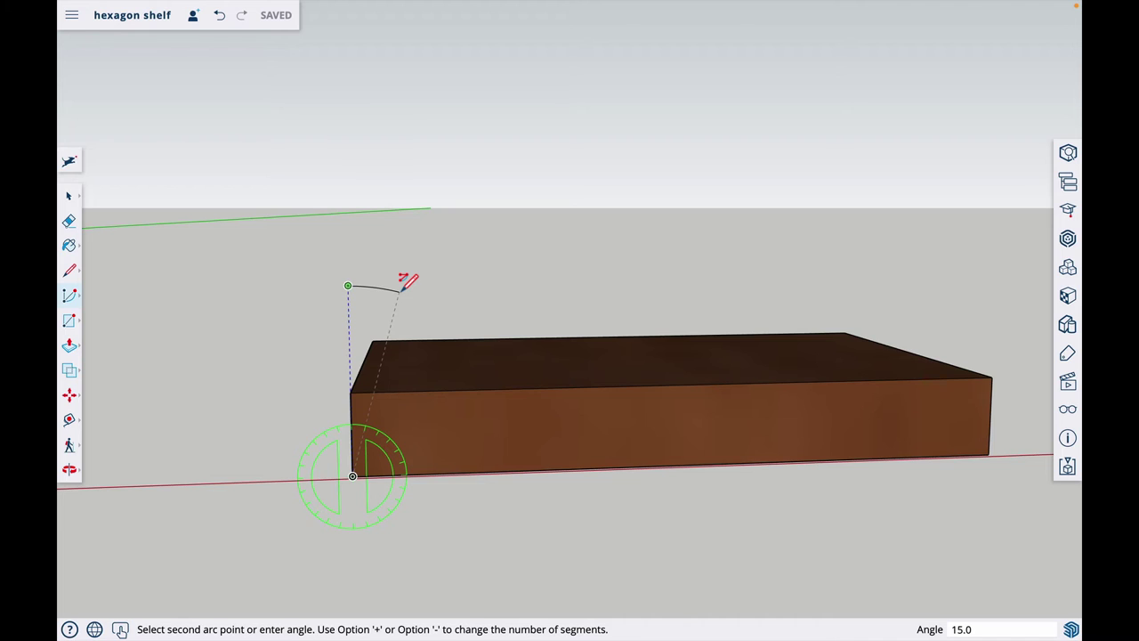
pyautogui.write('30')
pyautogui.press('Return')
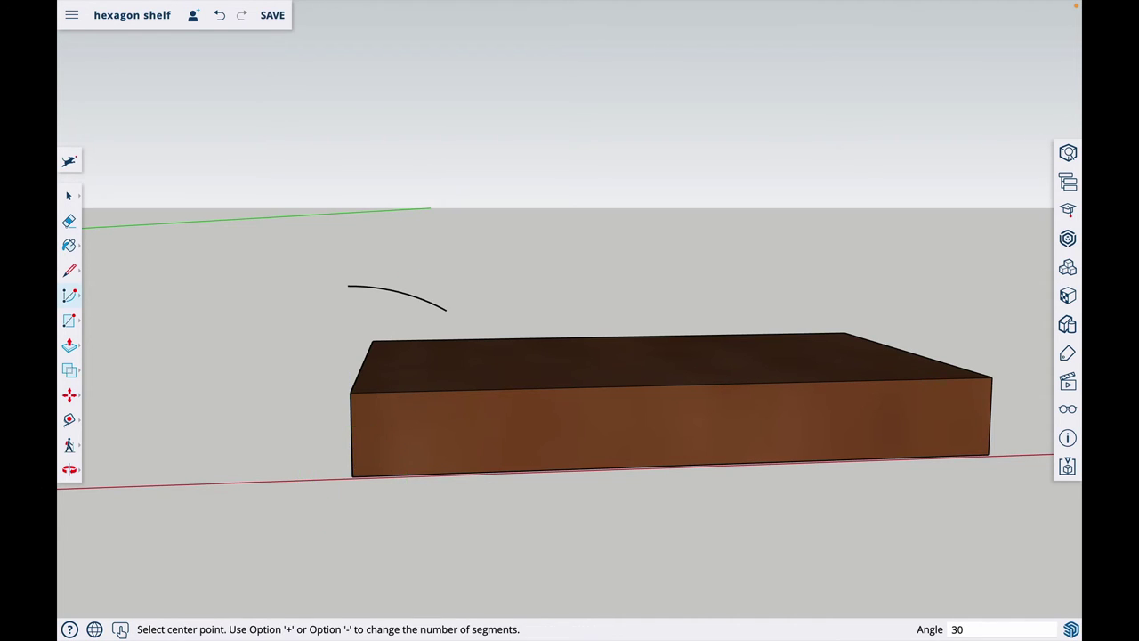
# Draw a line from the front face's lower-left corner to the arc's far end, then erase the arc and the line's excess above the board
pyautogui.press('l')
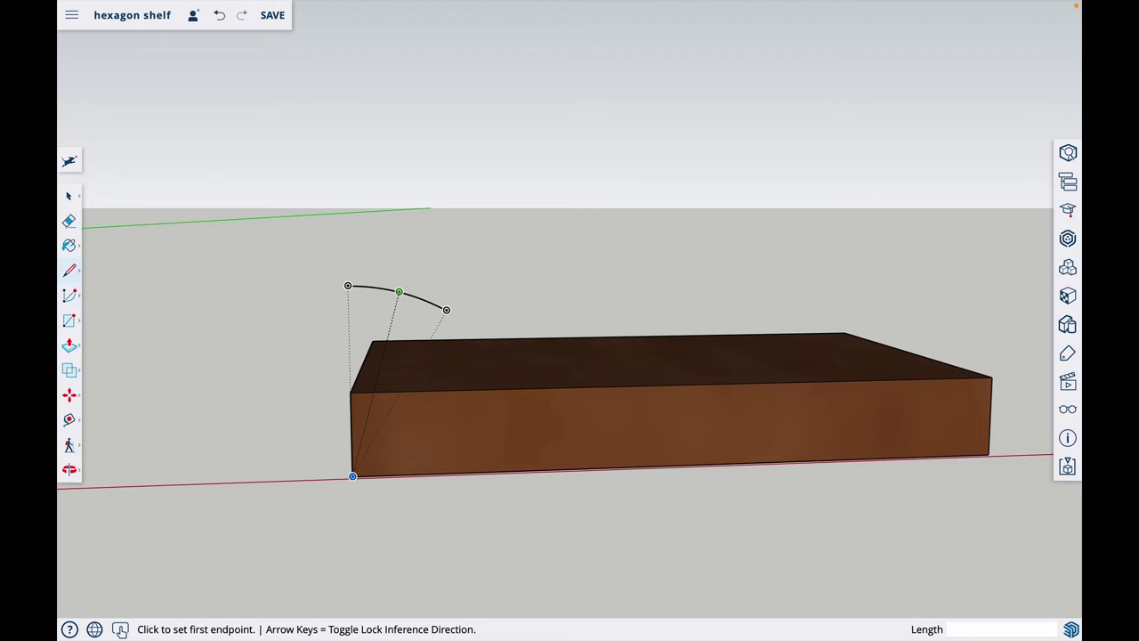
pyautogui.click(354, 475)
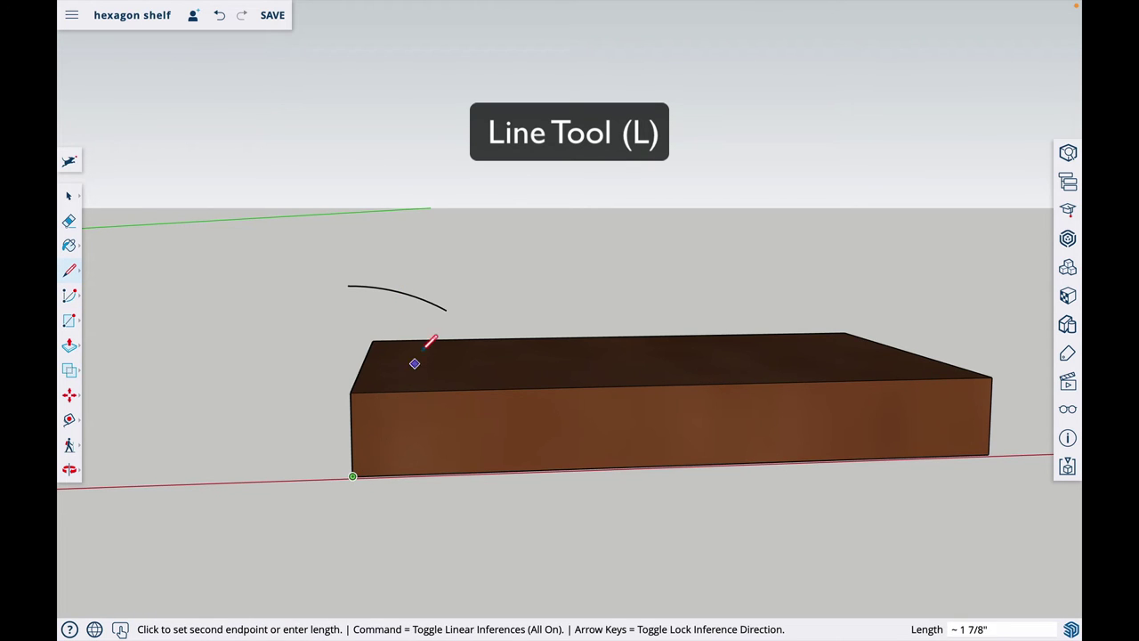
pyautogui.click(446, 309)
pyautogui.press('e')
pyautogui.click(396, 292)
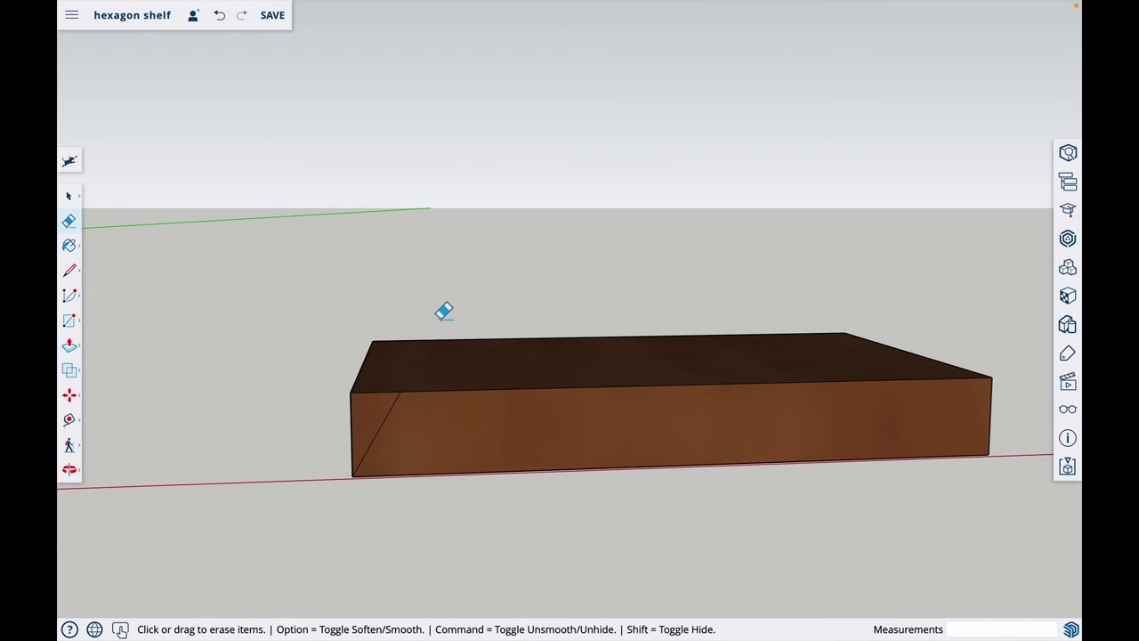
# Push the triangle at the front face's left end back 3.5 inches to cut the board's left end at an angle
pyautogui.press('p')
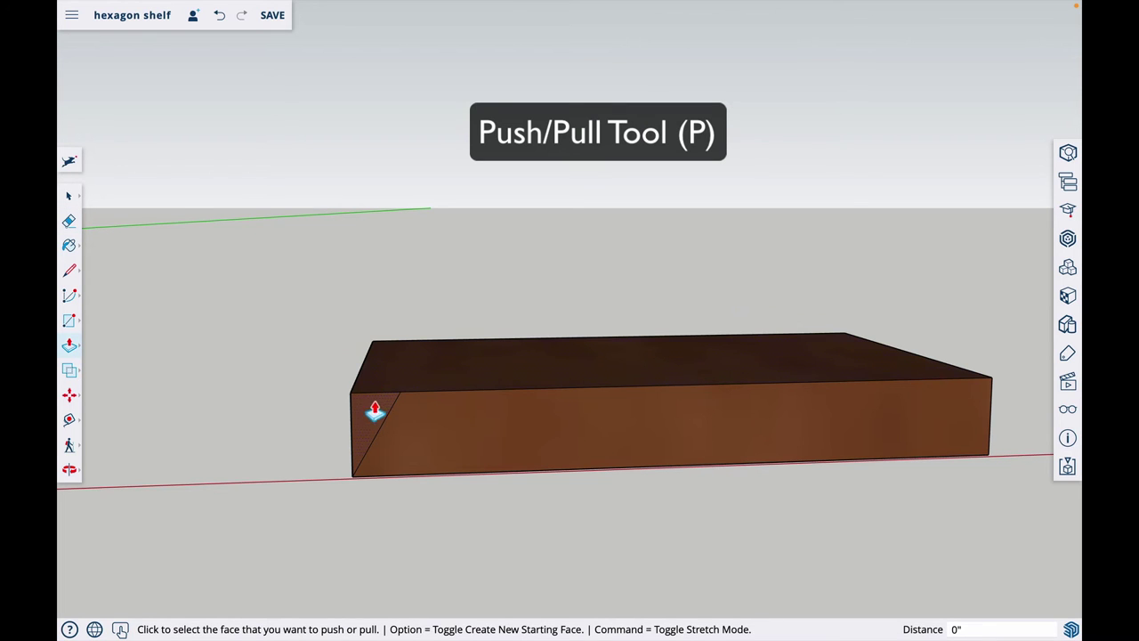
pyautogui.click(365, 431)
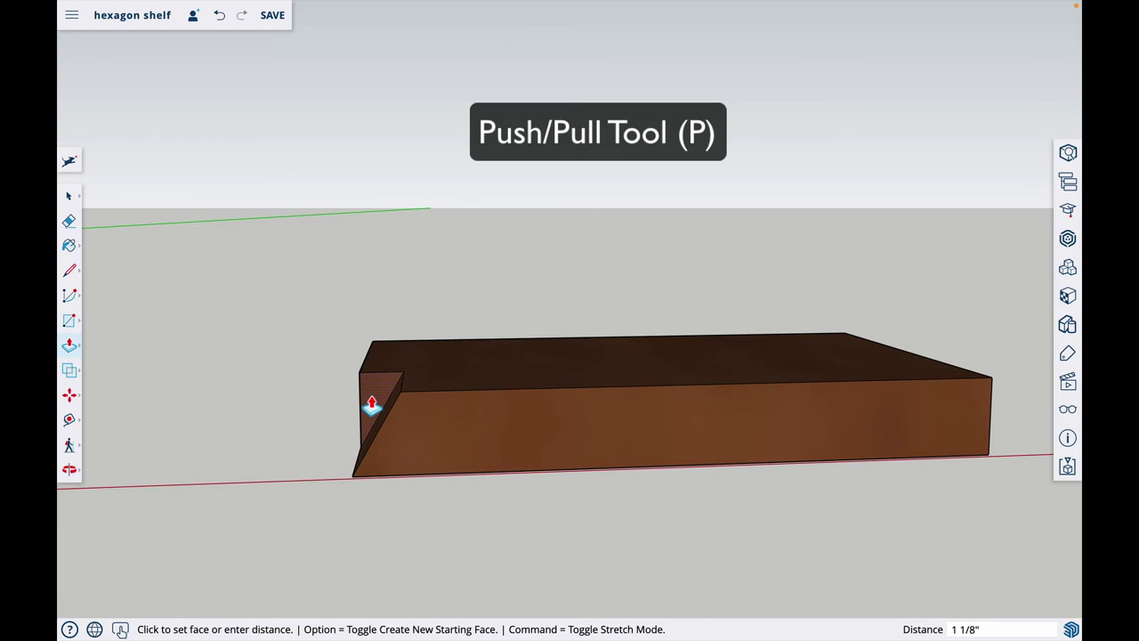
pyautogui.click(372, 407)
pyautogui.write('3.')
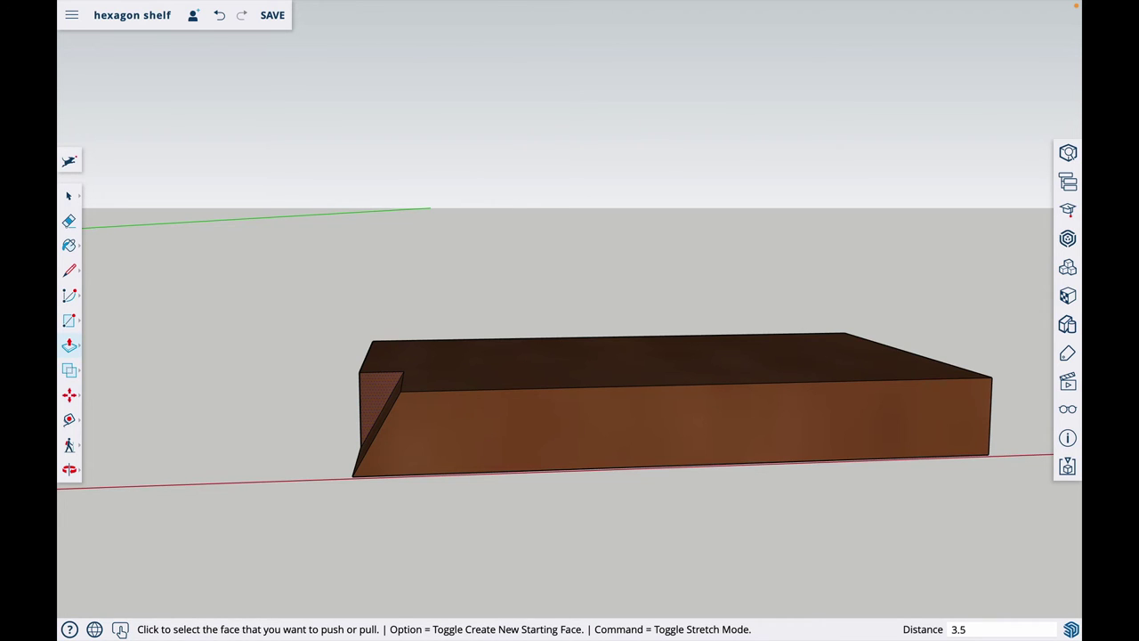
pyautogui.write('5')
pyautogui.press('Return')
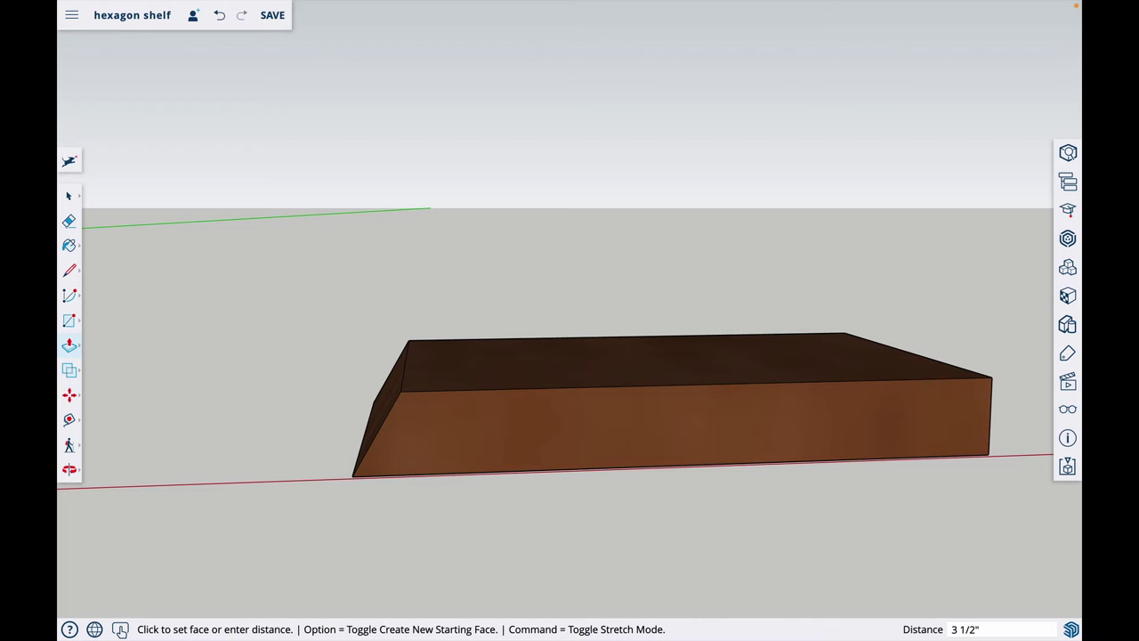
# Place a vertical guide on the front face 7/16 inch in from the board's right edge
pyautogui.scroll(-2, 329, 441)
pyautogui.scroll(-3, 328, 441)
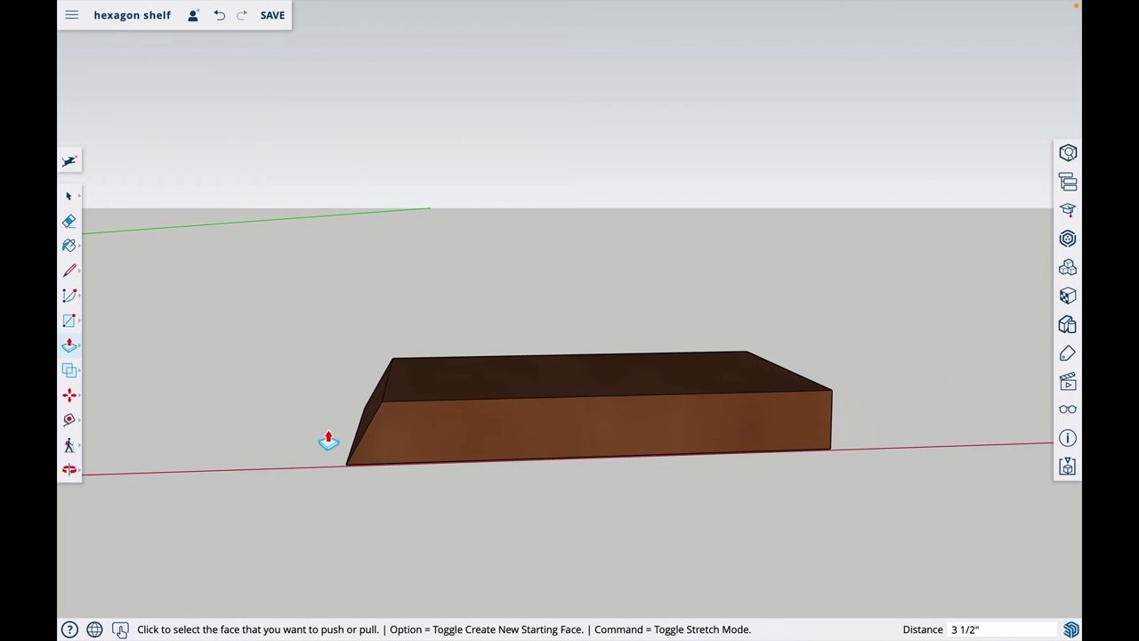
pyautogui.moveTo(511, 515); pyautogui.dragTo(779, 430, button='middle')
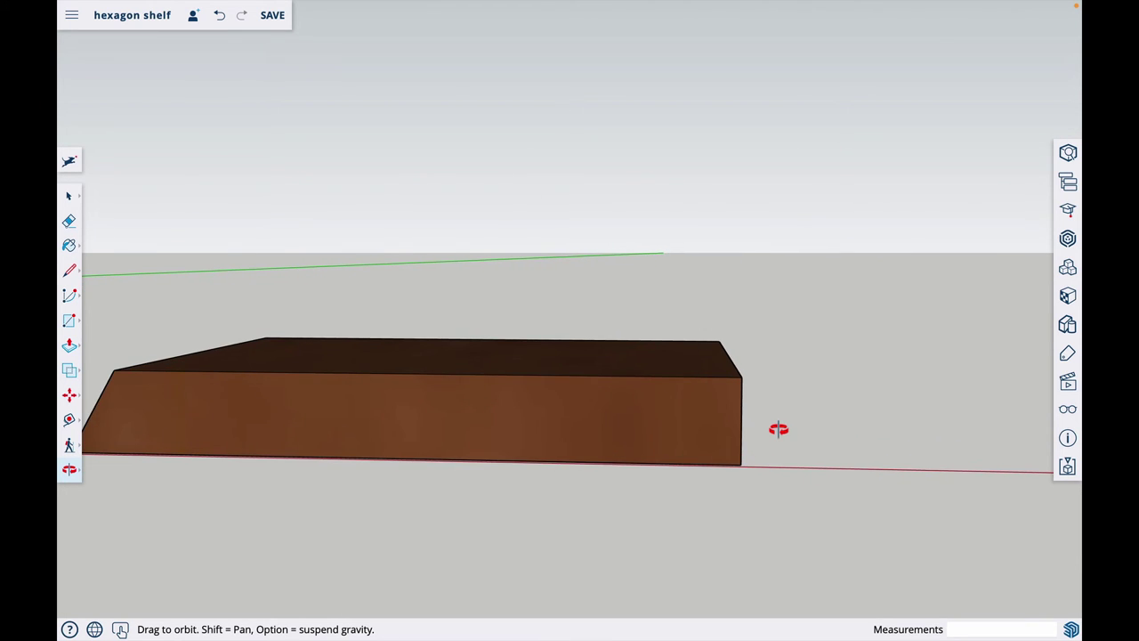
pyautogui.press('t')
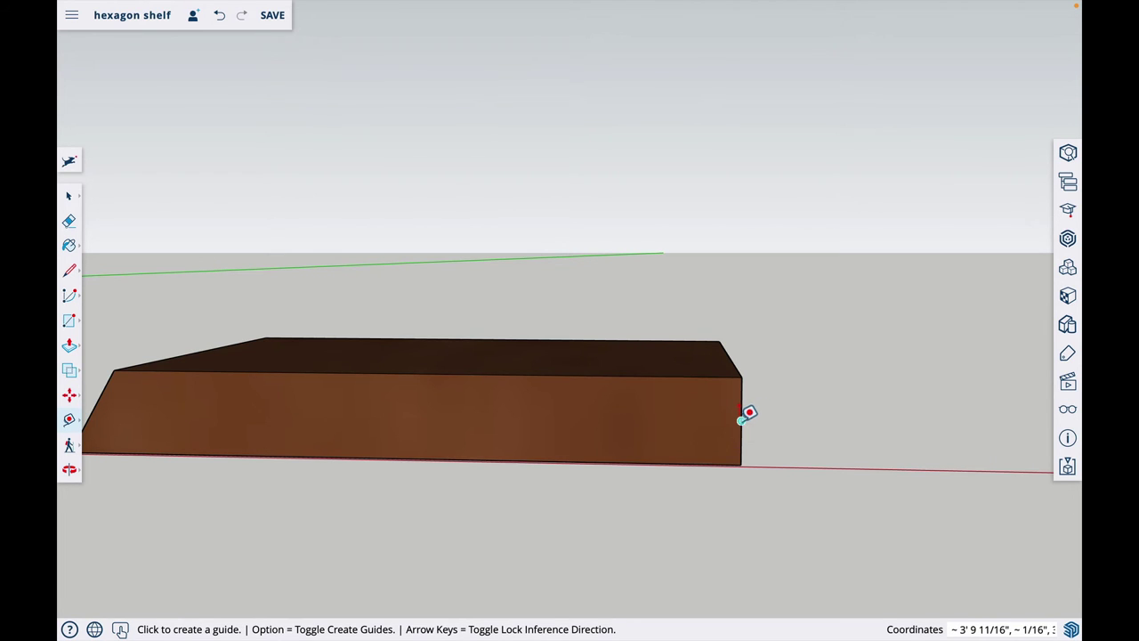
pyautogui.click(742, 420)
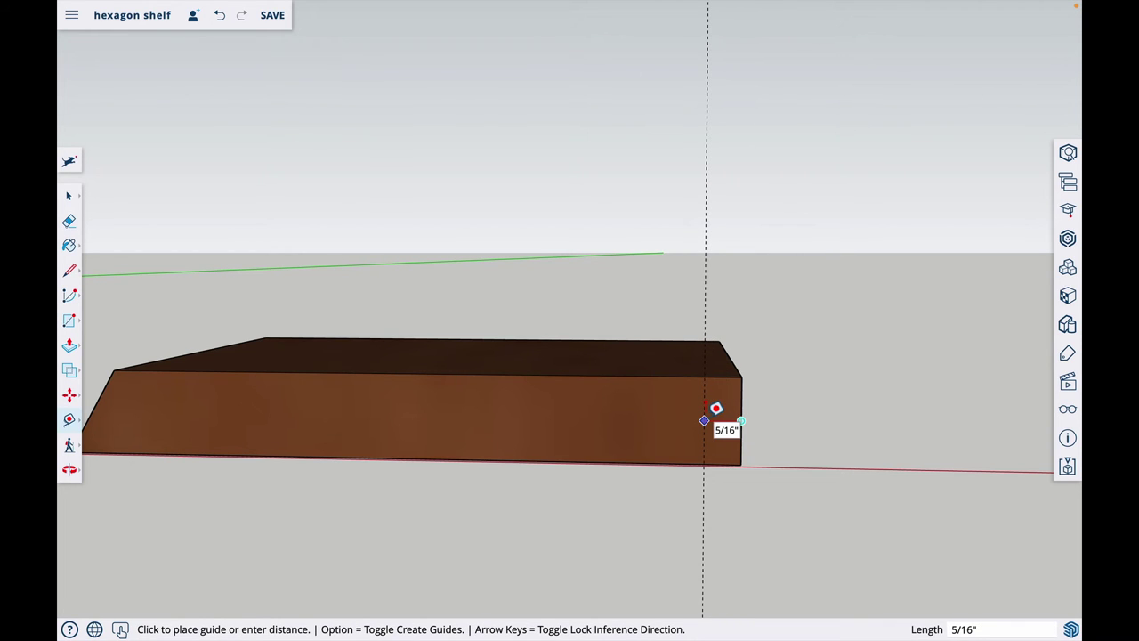
pyautogui.write('7')
pyautogui.press('Return')
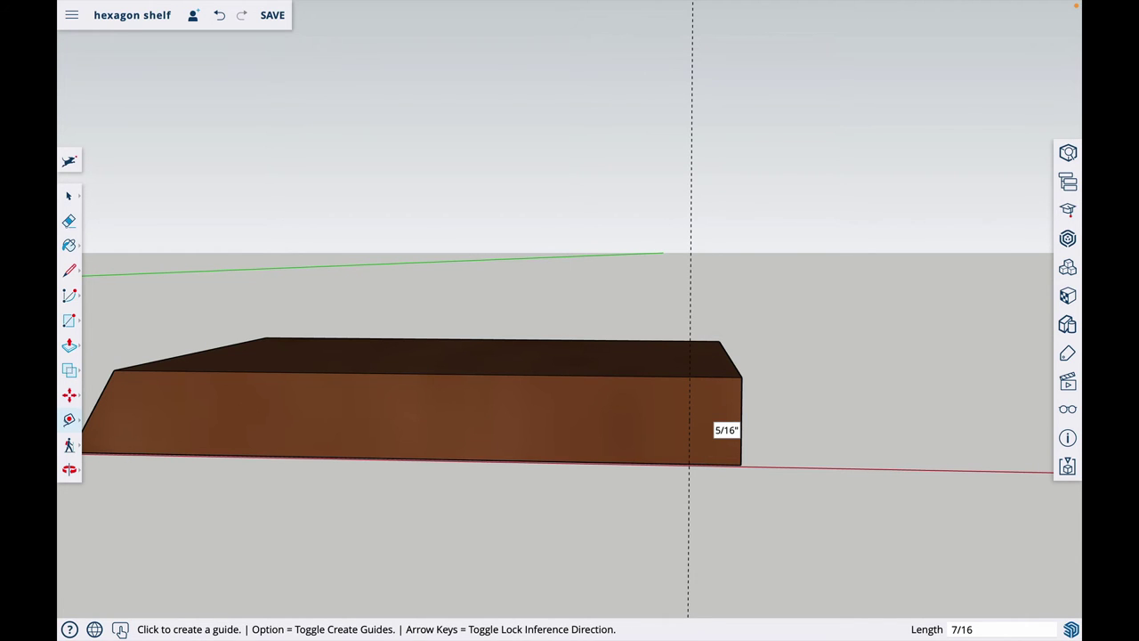
# Draw a line from the front face's lower-right corner to where the guide crosses its top edge, then erase the guide
pyautogui.press('l')
pyautogui.click(740, 464)
pyautogui.click(690, 375)
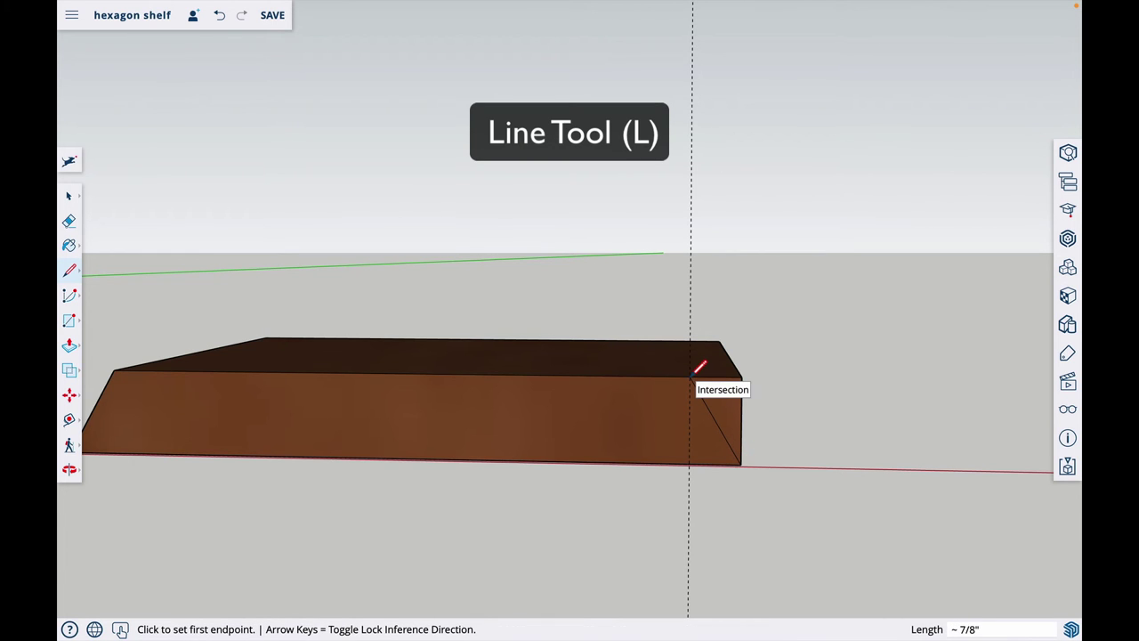
pyautogui.press('e')
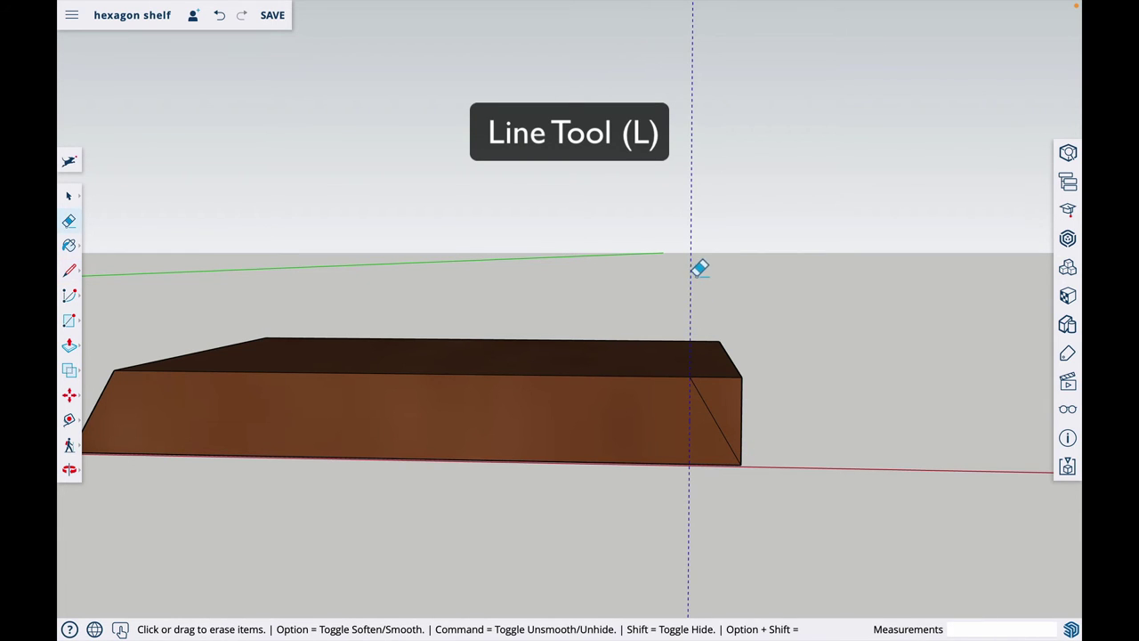
pyautogui.click(701, 267)
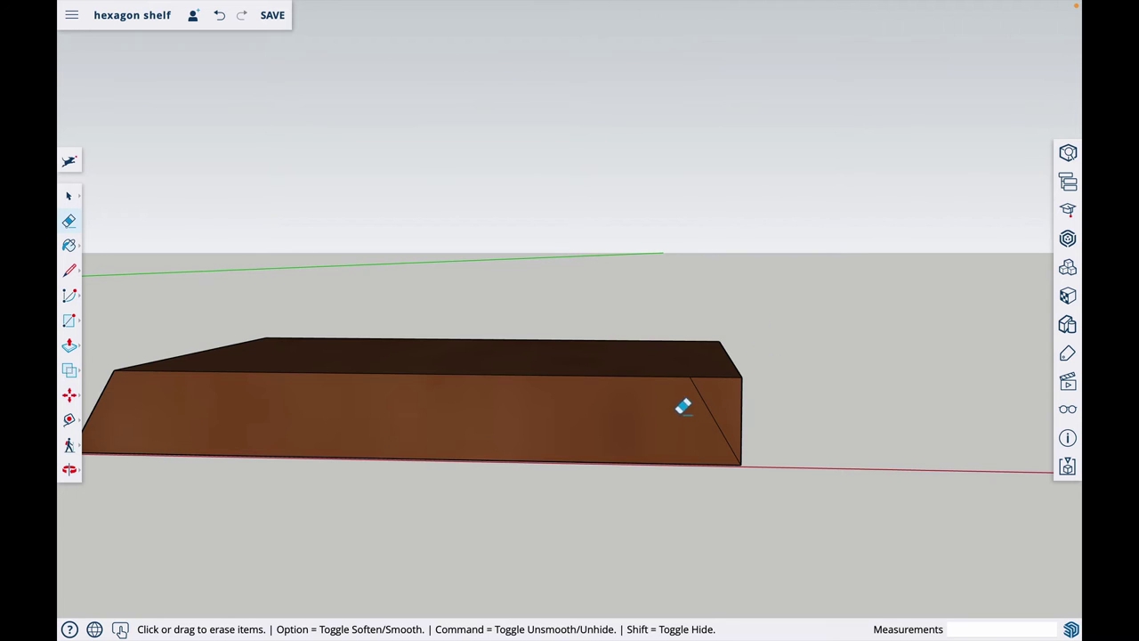
# Push the triangle at the front face's right end back 3.5 inches to cut the board's right end at an angle
pyautogui.press('o')
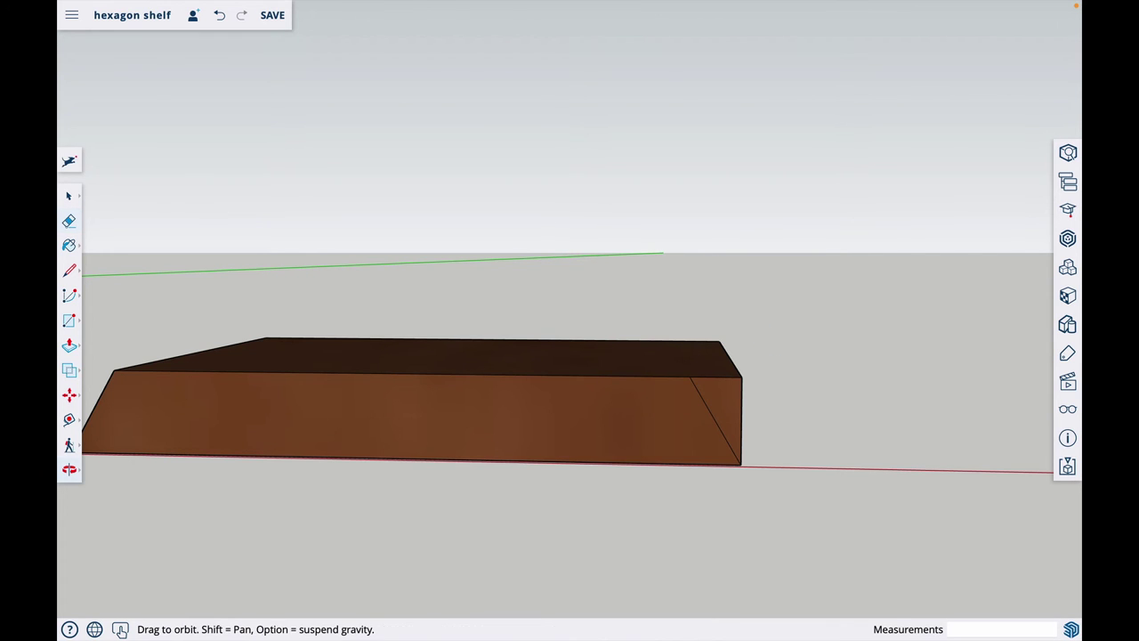
pyautogui.moveTo(768, 504); pyautogui.dragTo(684, 518)
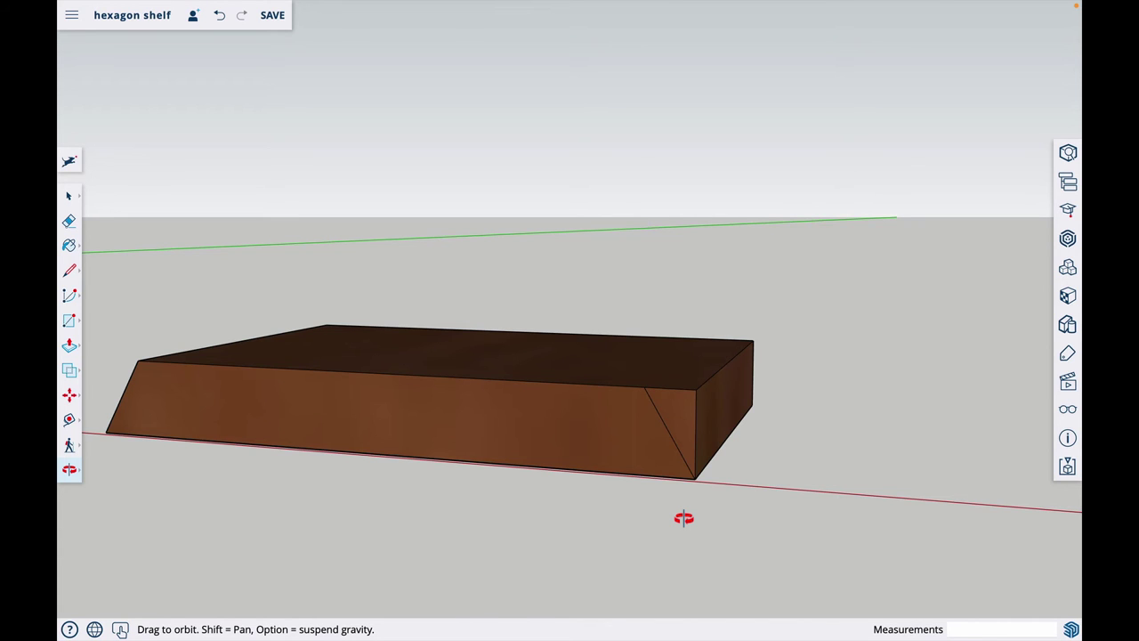
pyautogui.press('p')
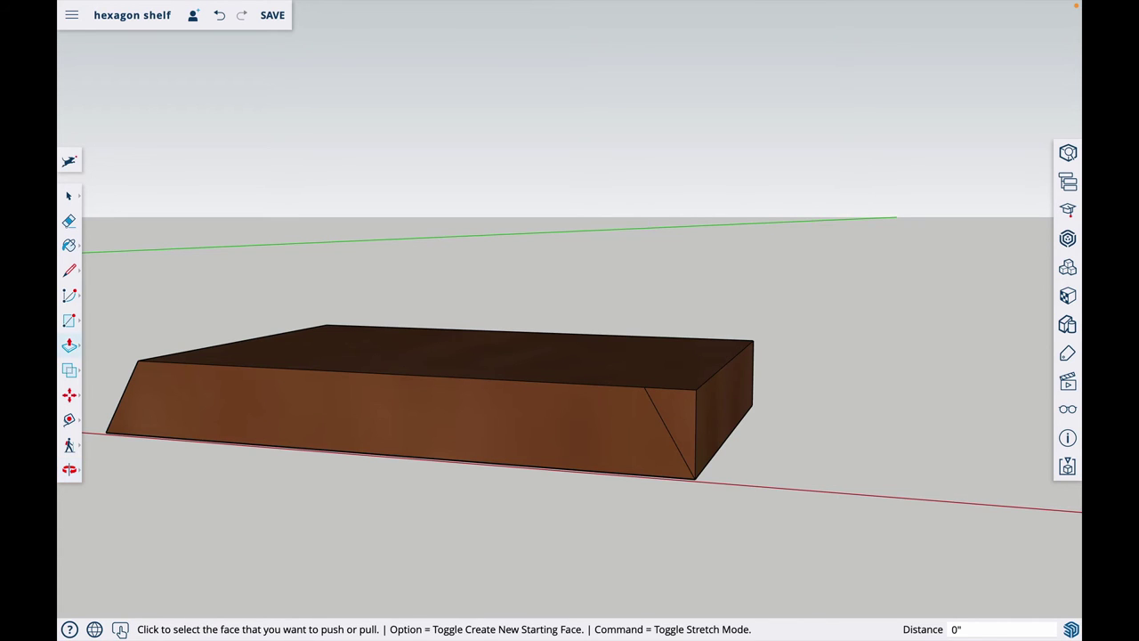
pyautogui.click(672, 430)
pyautogui.click(694, 418)
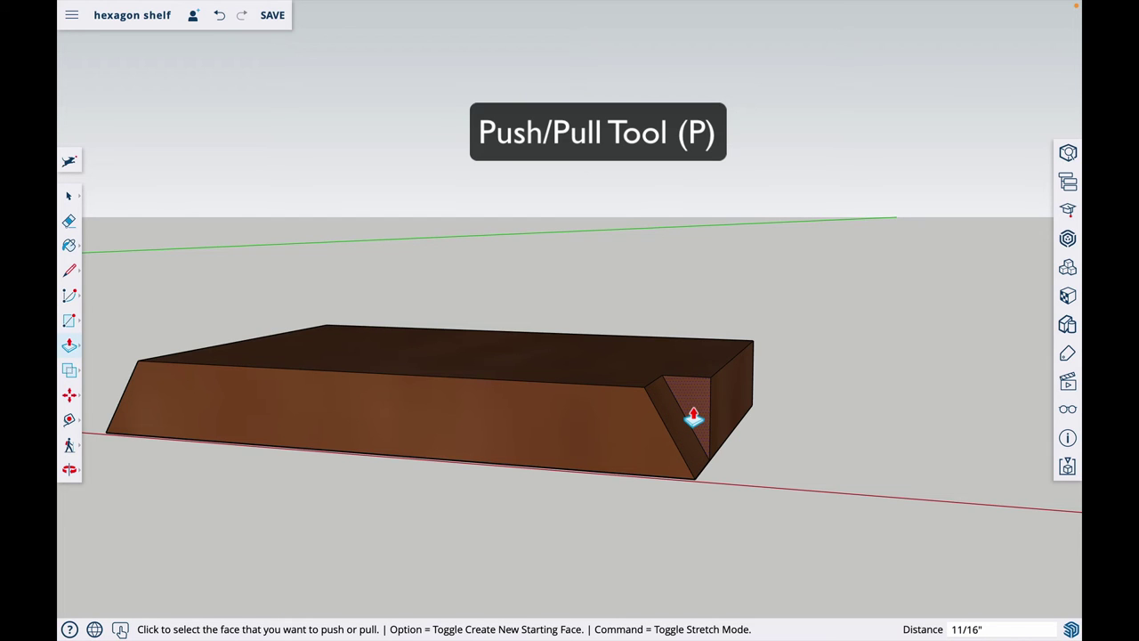
pyautogui.write('3.5')
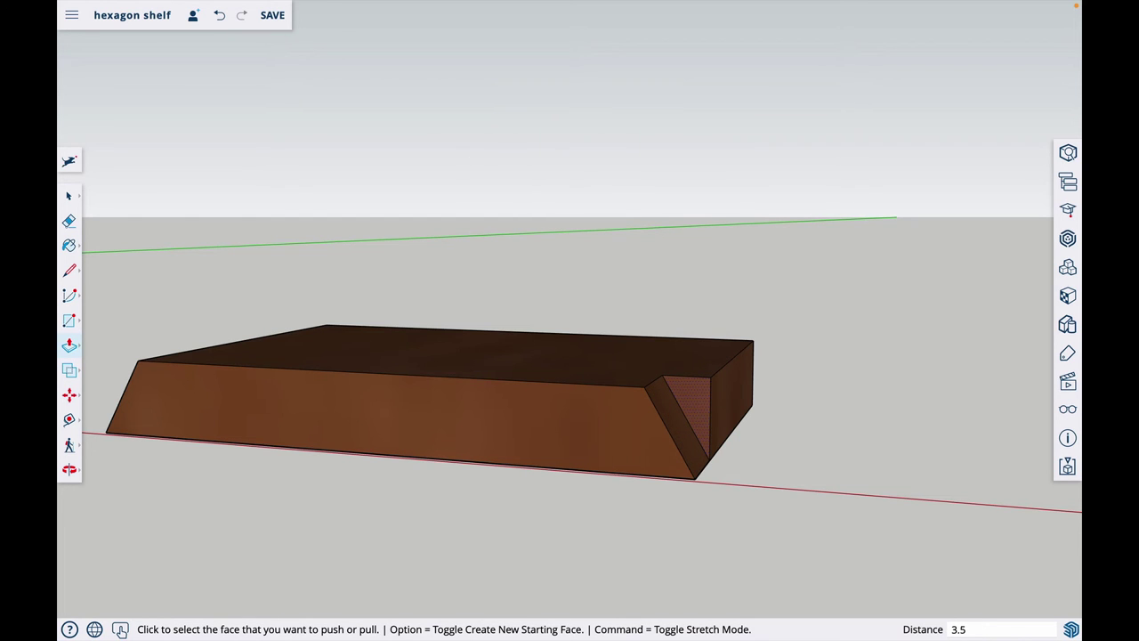
pyautogui.press('Return')
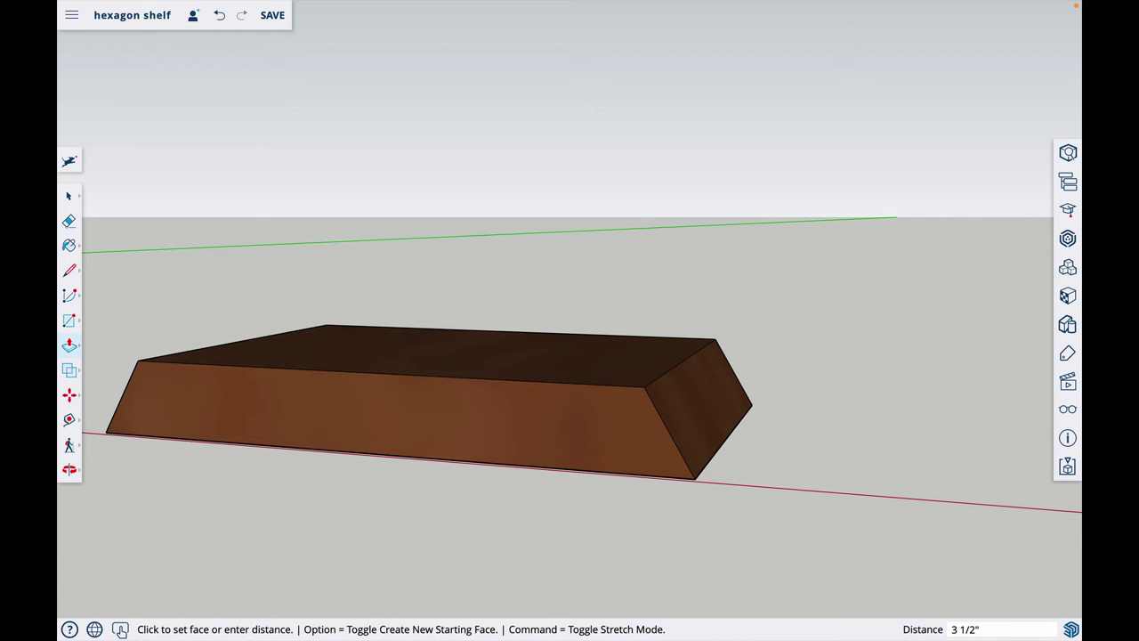
# Examine the board's two angled ends from the front and slightly above
pyautogui.press('o')
pyautogui.moveTo(650, 428); pyautogui.dragTo(642, 452)
pyautogui.scroll(5, 642, 427)
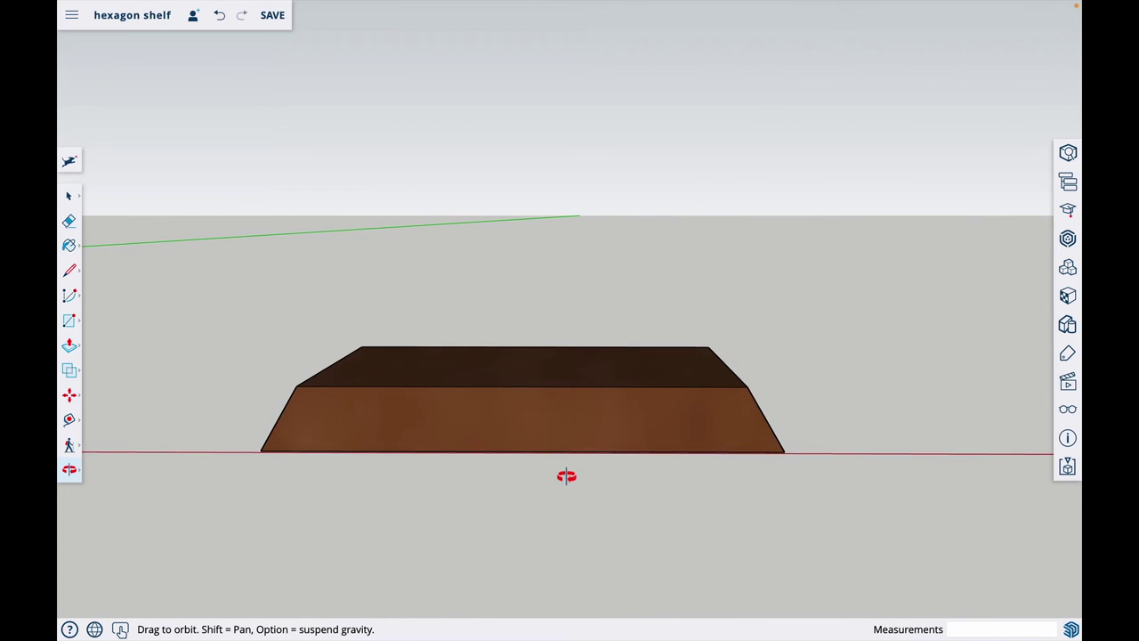
pyautogui.moveTo(567, 473); pyautogui.dragTo(587, 487)
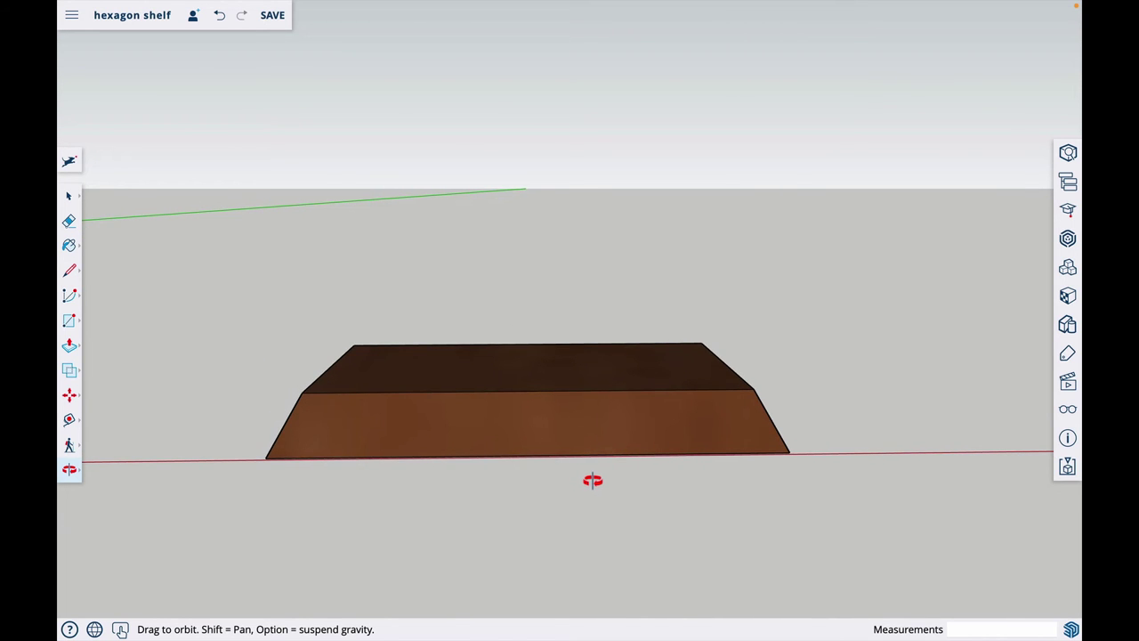
pyautogui.press('space')
pyautogui.press('o')
pyautogui.moveTo(629, 481); pyautogui.dragTo(579, 499)
pyautogui.press('space')
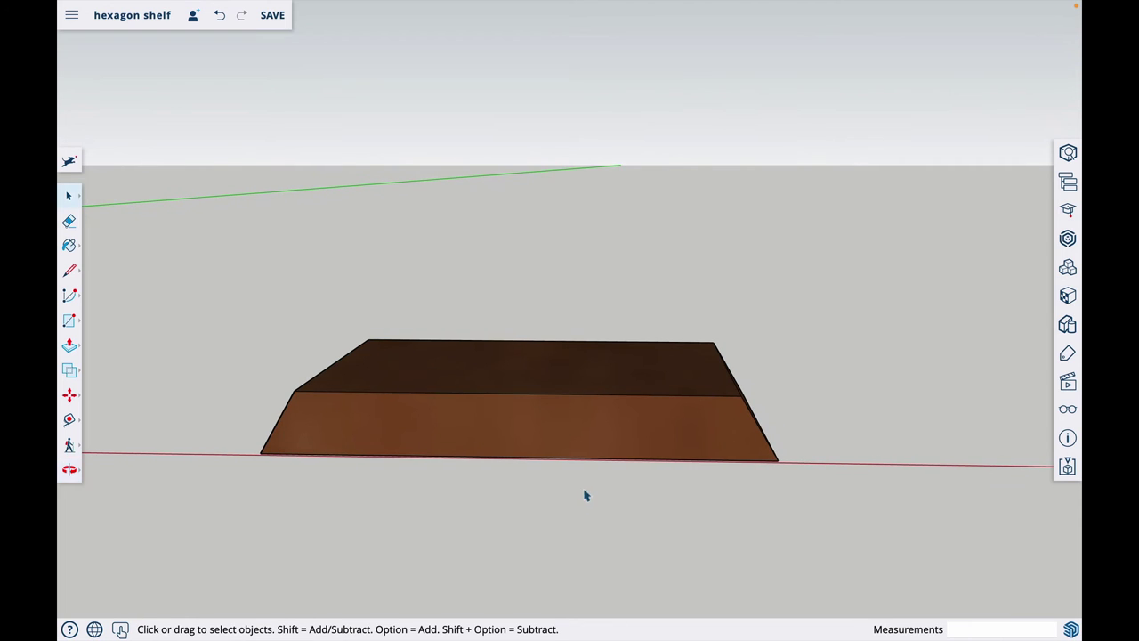
# Select the entire angled board with all its connected faces and edges
pyautogui.moveTo(819, 515); pyautogui.dragTo(211, 253)
pyautogui.click(724, 287)
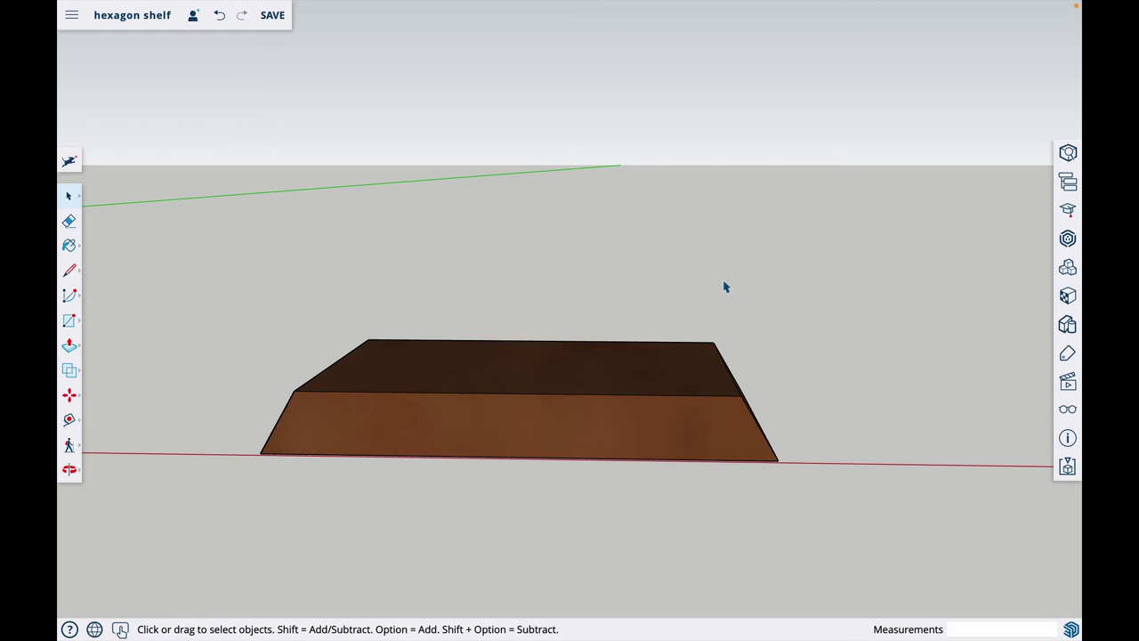
pyautogui.tripleClick(676, 433)
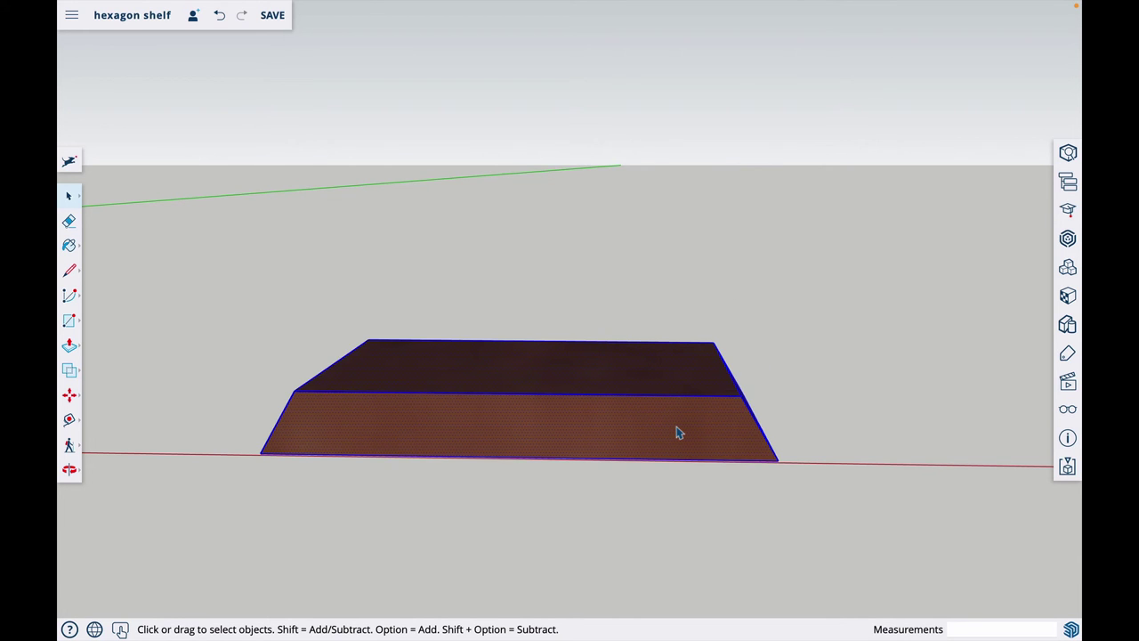
# Make the selected angled board a component with the definition name 1, and select that component
pyautogui.rightClick(591, 423)
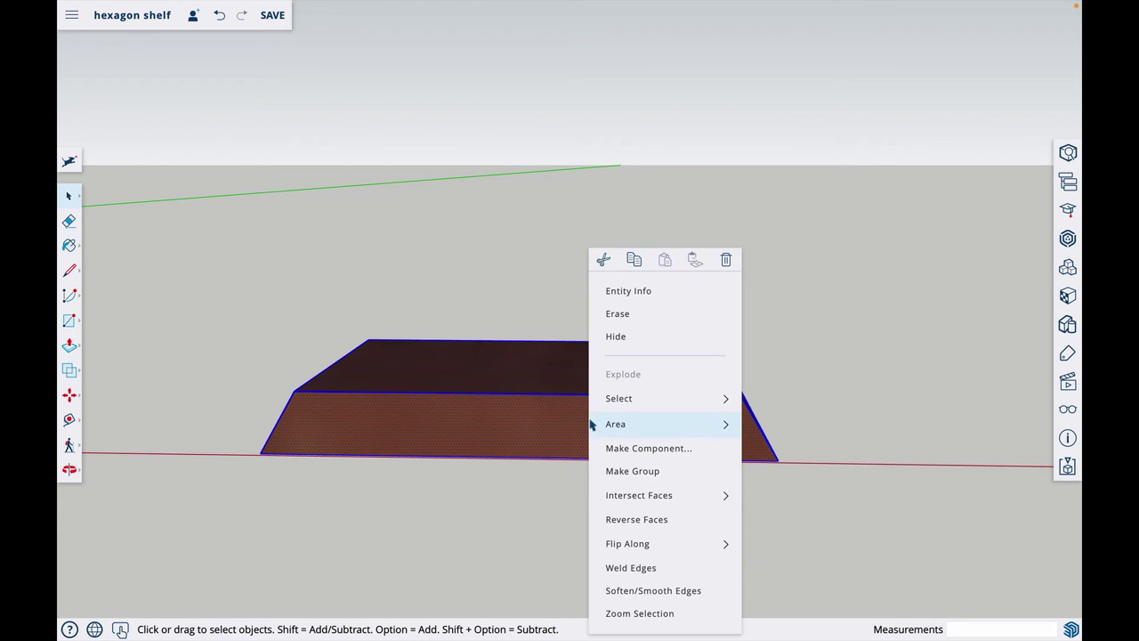
pyautogui.click(654, 449)
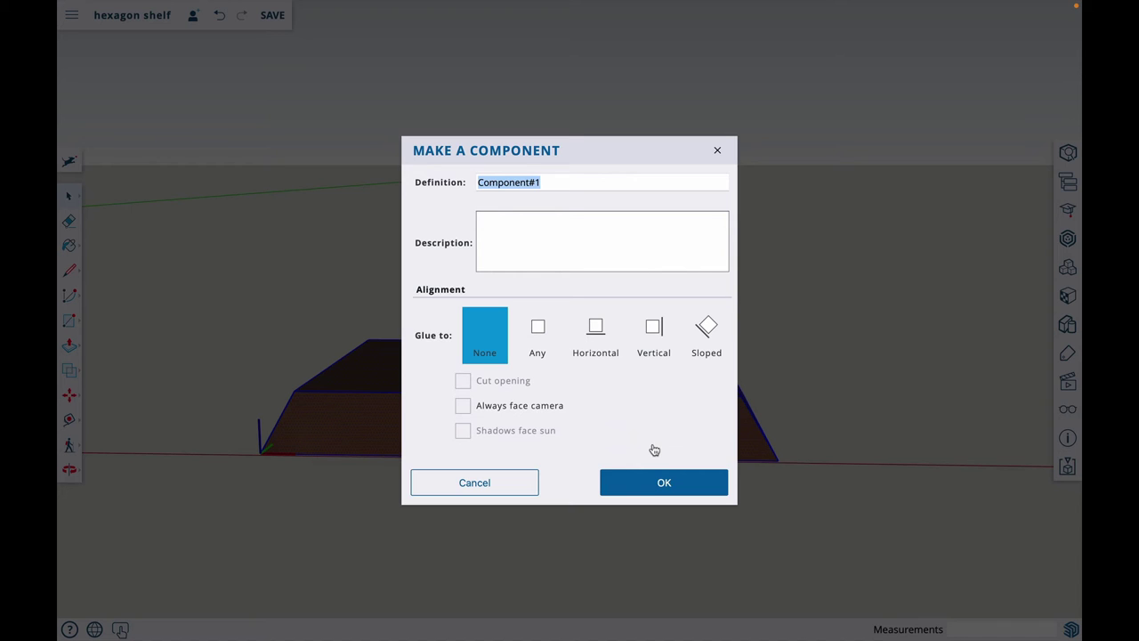
pyautogui.write('1')
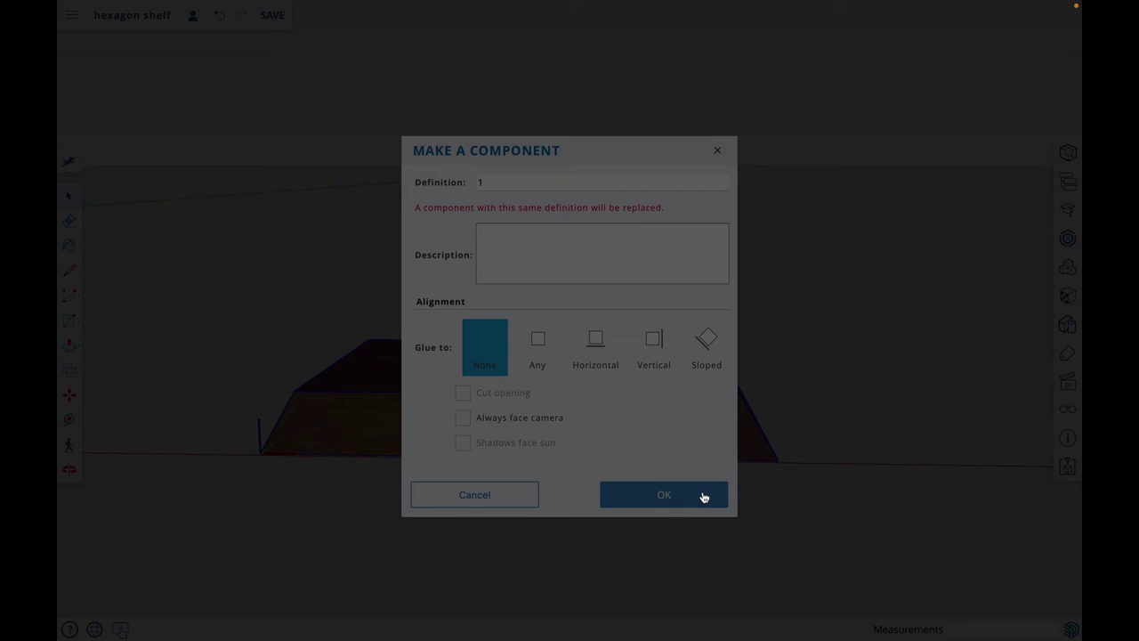
pyautogui.click(702, 495)
pyautogui.scroll(-1, 692, 504)
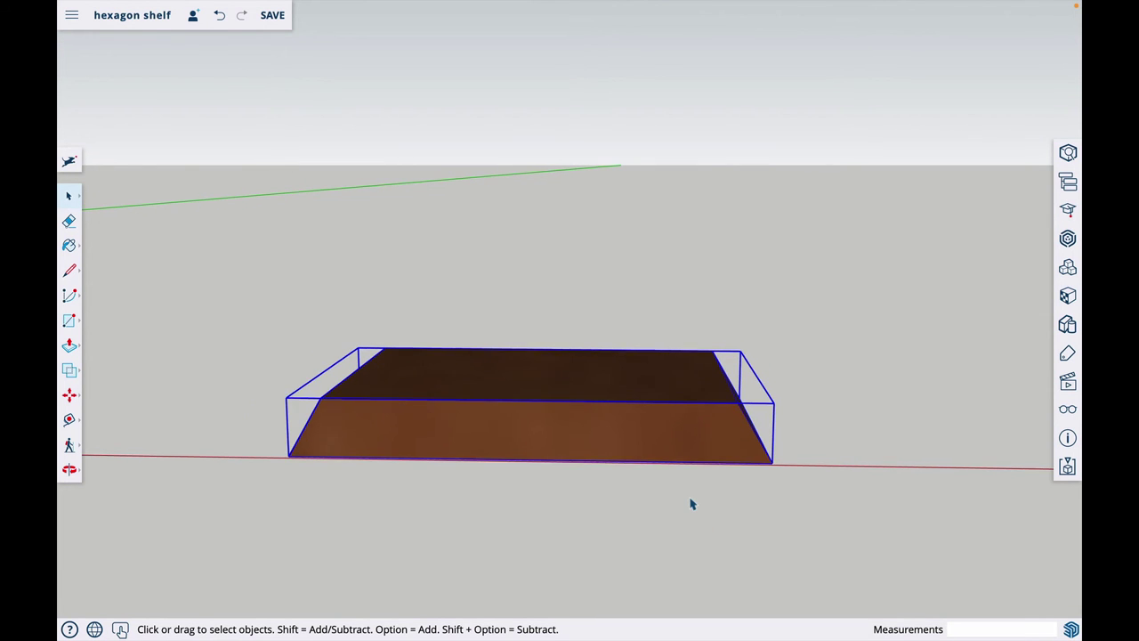
pyautogui.click(699, 495)
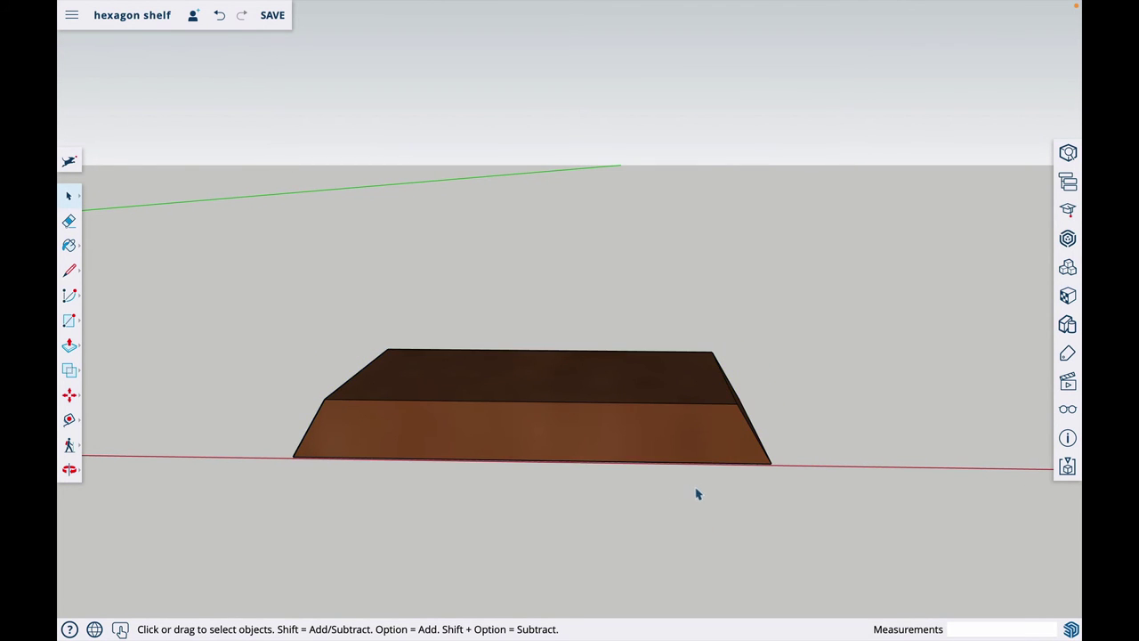
pyautogui.click(661, 440)
pyautogui.press('m')
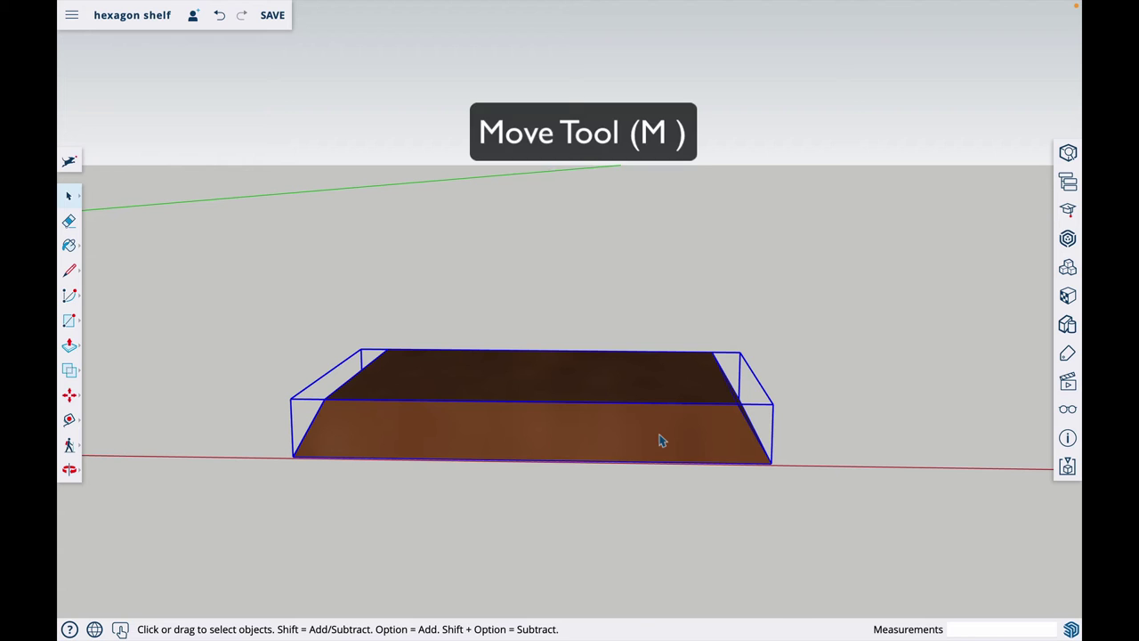
pyautogui.click(769, 464)
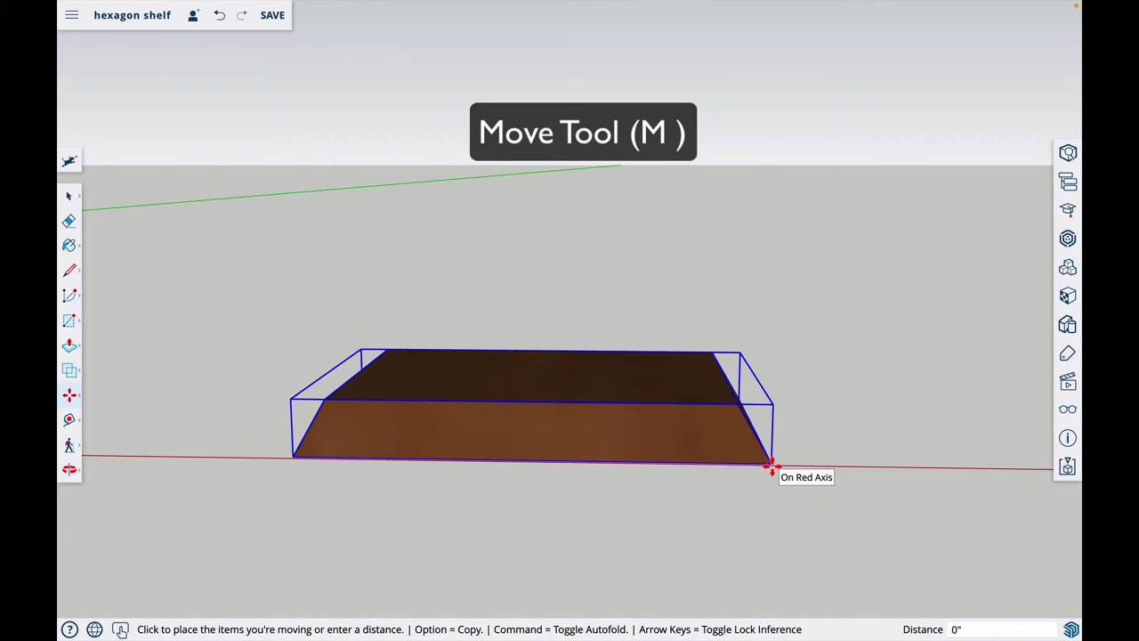
pyautogui.click(770, 465)
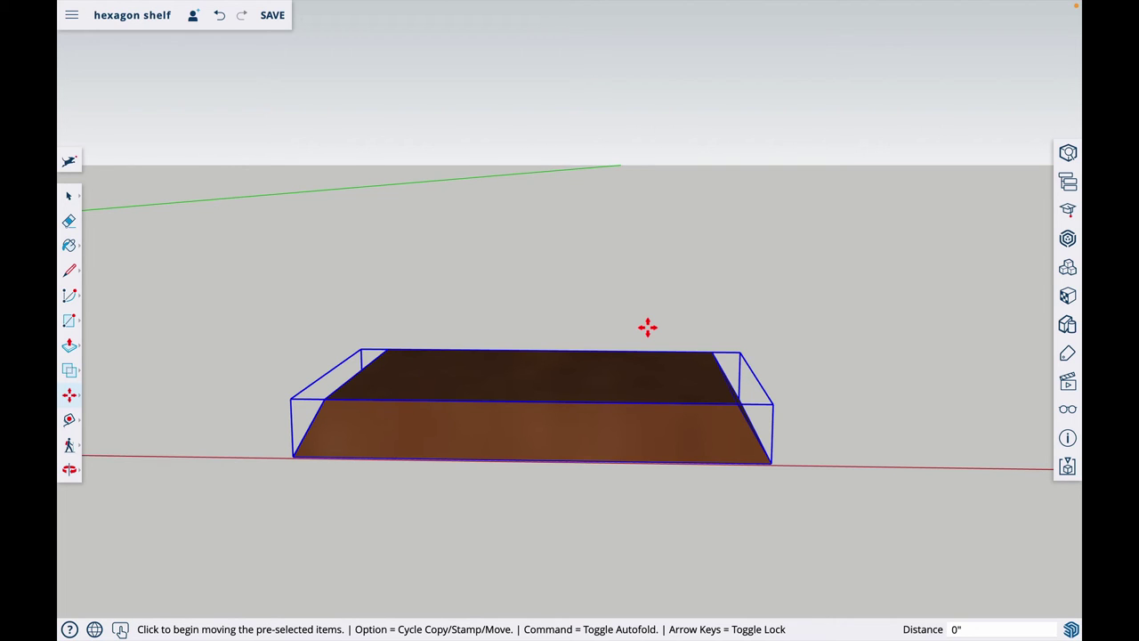
pyautogui.press('space')
# Copy the board component 6 inches along the red axis, using its front lower-right corner as the base point
pyautogui.scroll(-5, 659, 321)
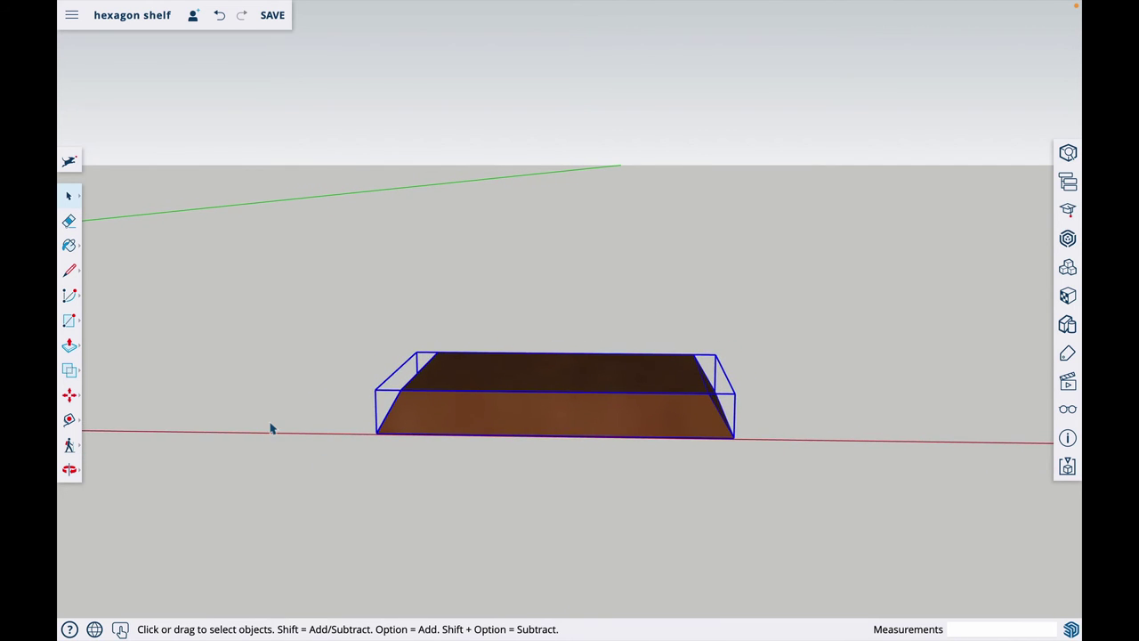
pyautogui.scroll(-3, 272, 428)
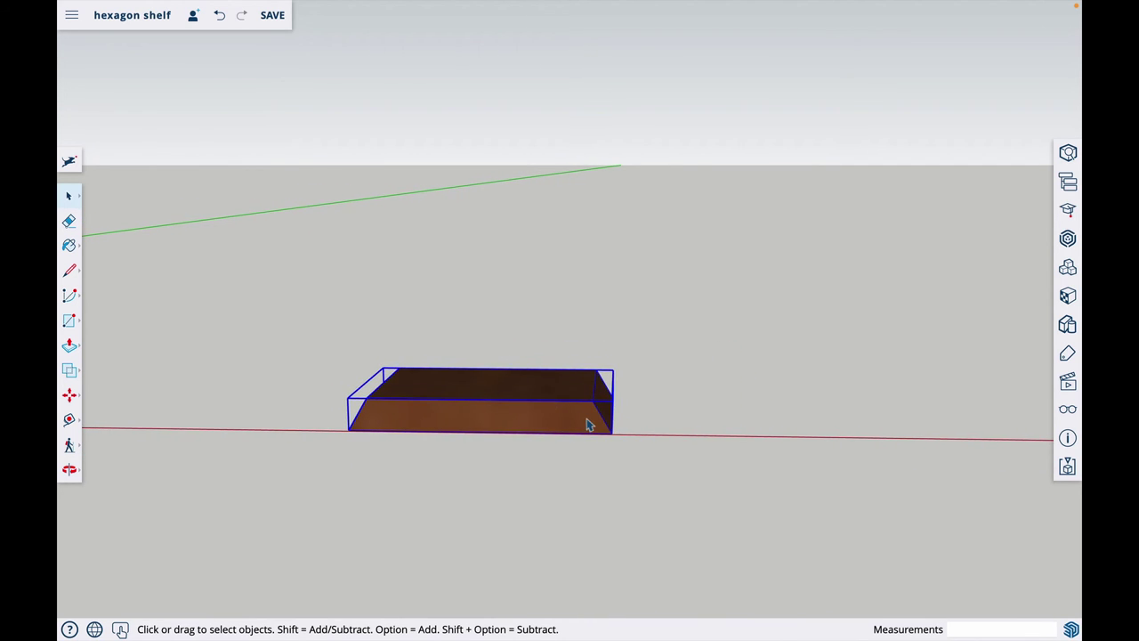
pyautogui.scroll(5, 587, 426)
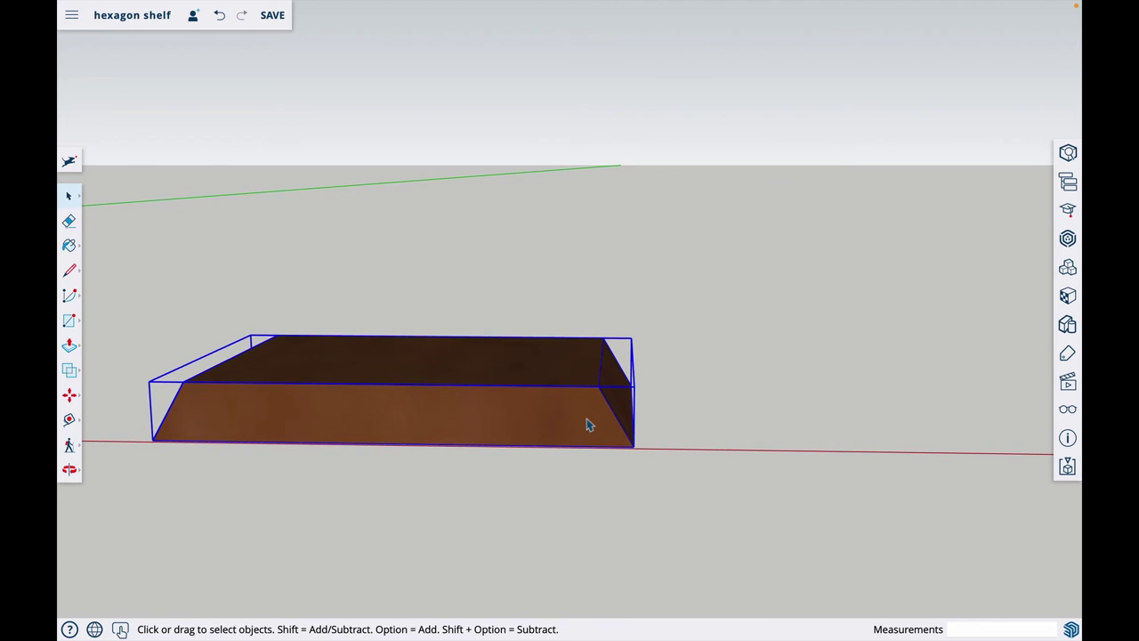
pyautogui.press('m')
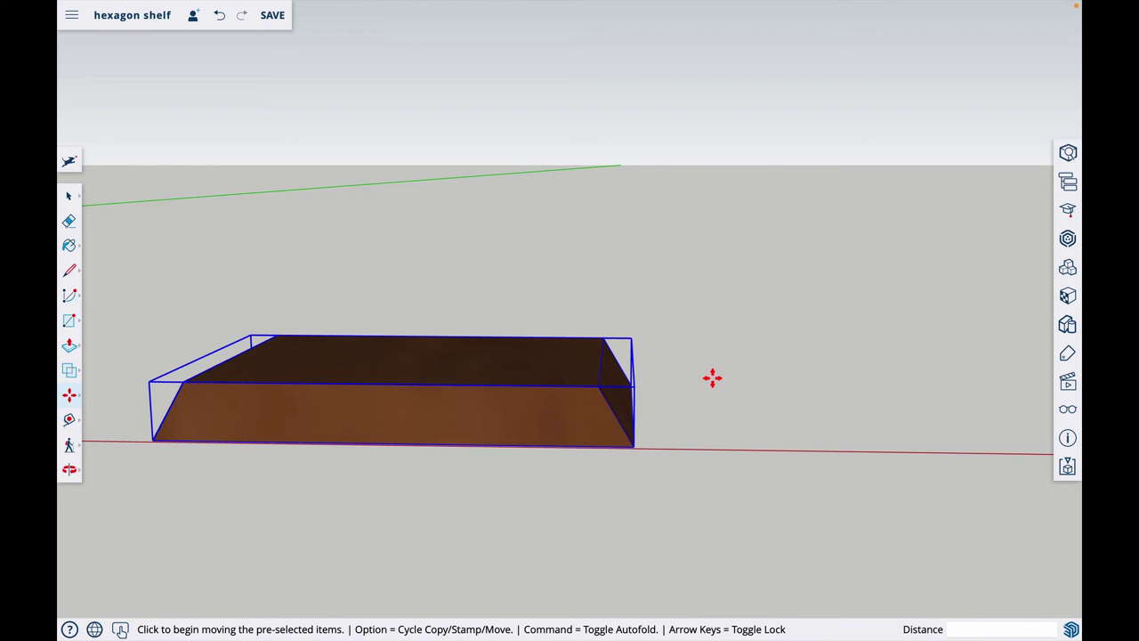
pyautogui.press('alt')
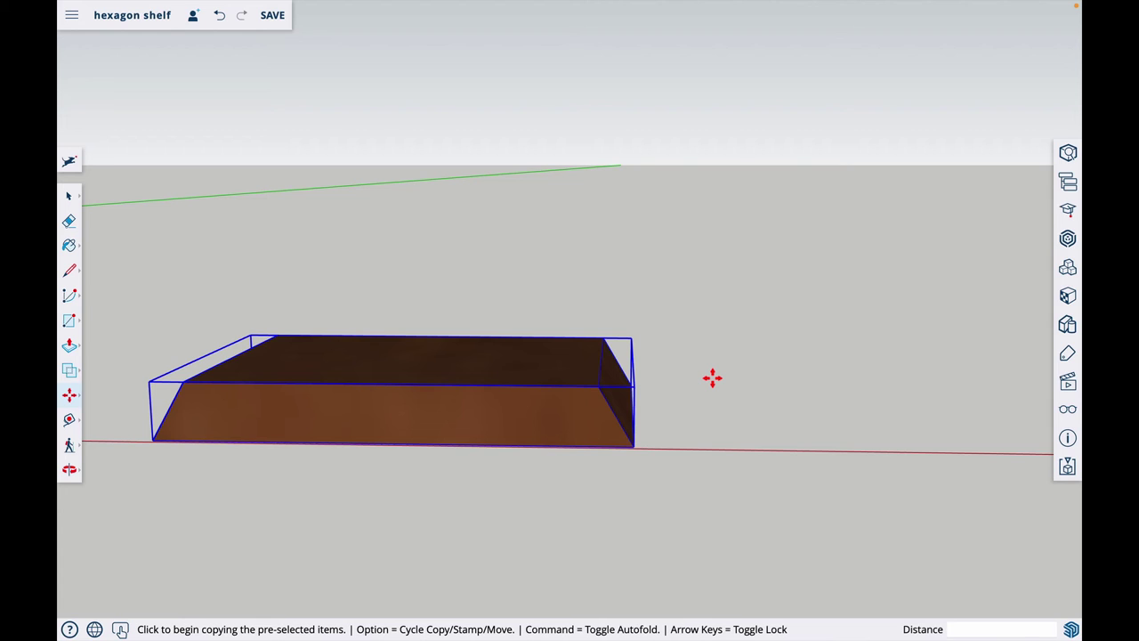
pyautogui.press('alt')
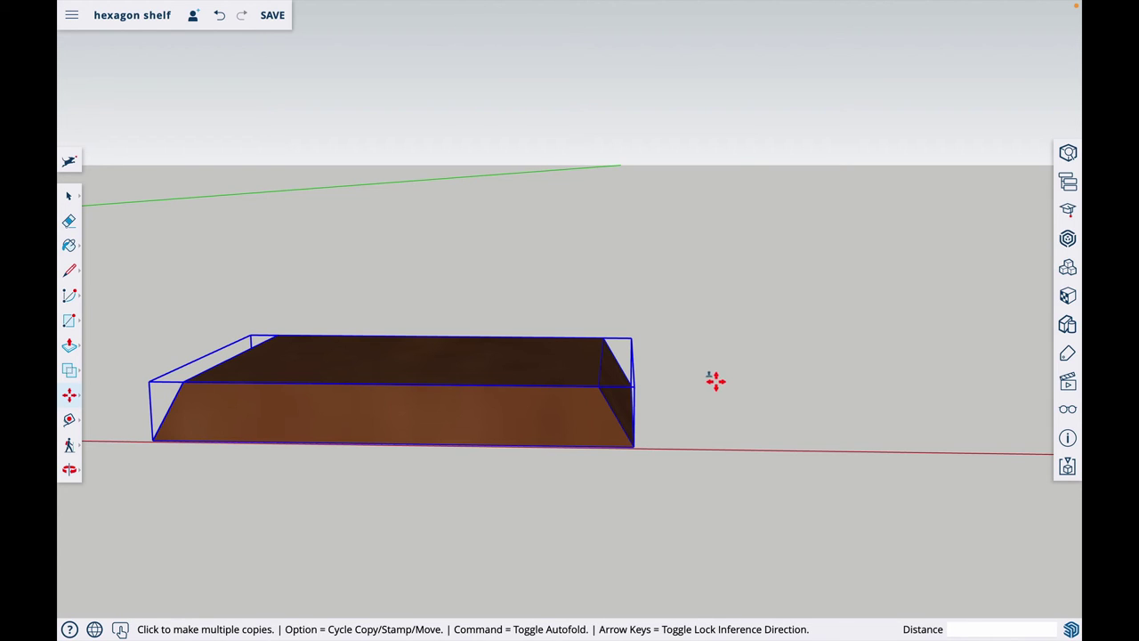
pyautogui.press('alt')
pyautogui.press('alt')
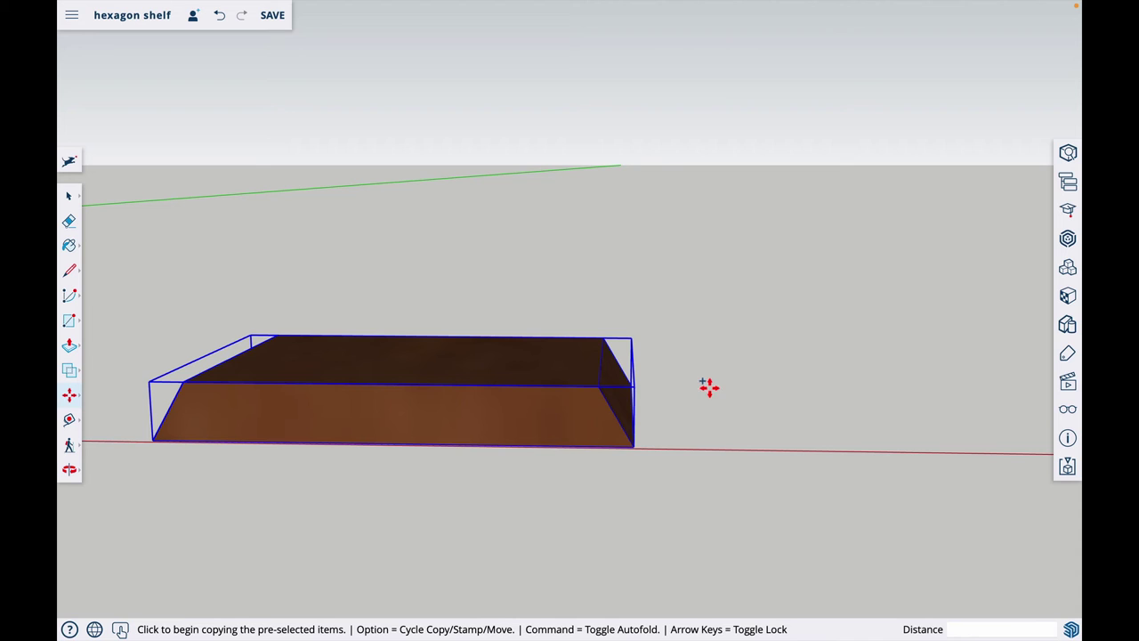
pyautogui.click(634, 448)
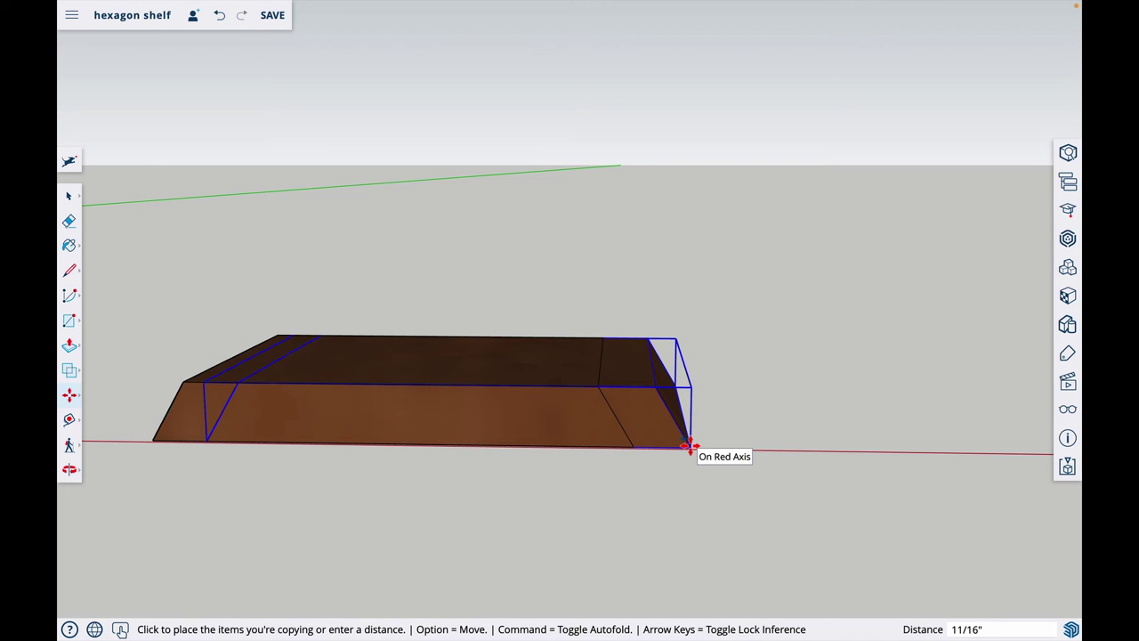
pyautogui.write('6')
pyautogui.press('Return')
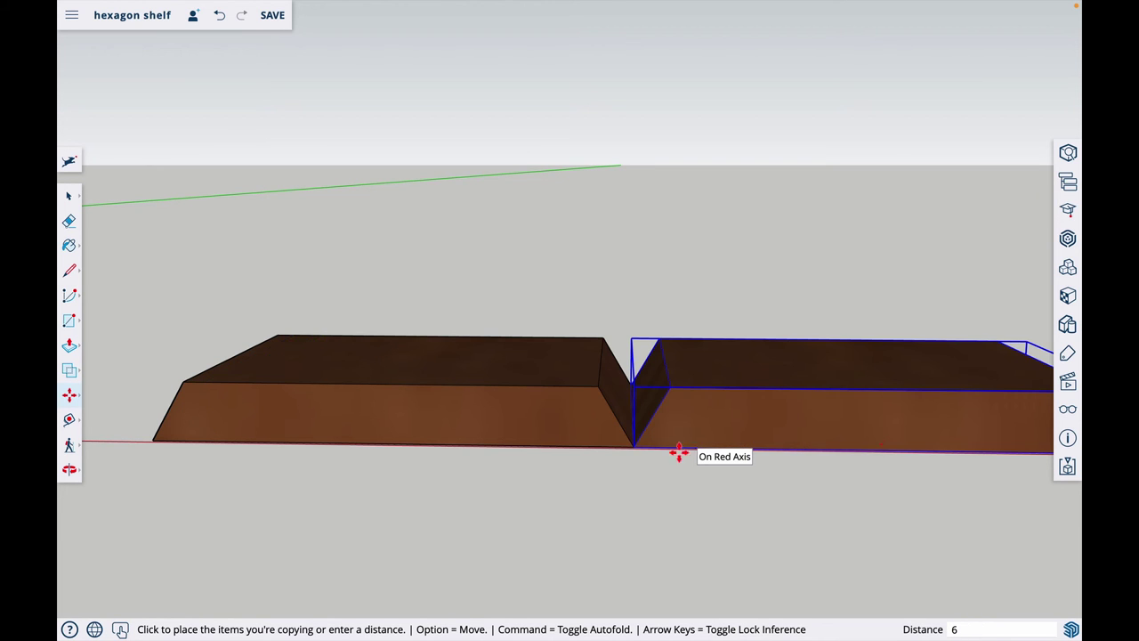
# Multiply the 6-inch copy into a linear array of five copies along the red axis
pyautogui.scroll(-3, 508, 455)
pyautogui.scroll(-2, 509, 454)
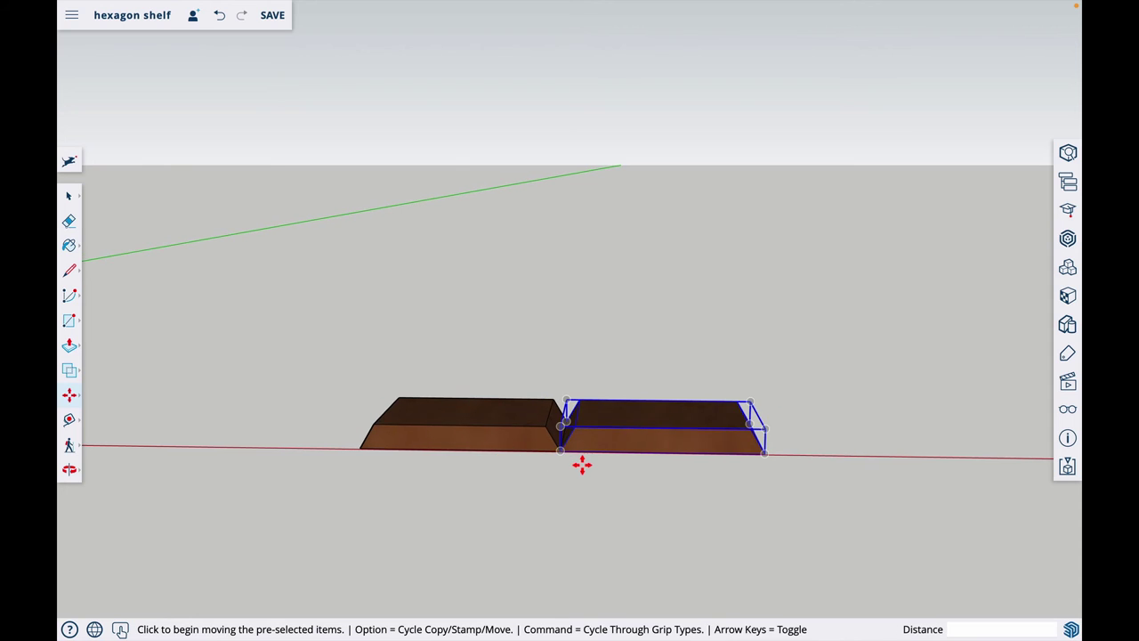
pyautogui.scroll(2, 581, 465)
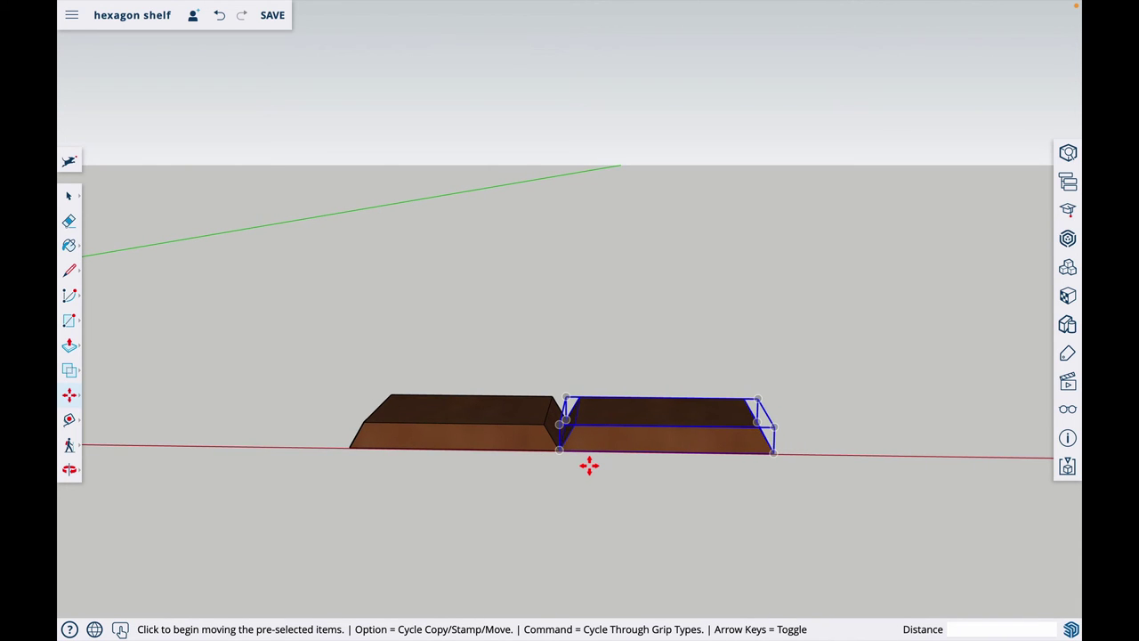
pyautogui.write('x5')
pyautogui.press('Return')
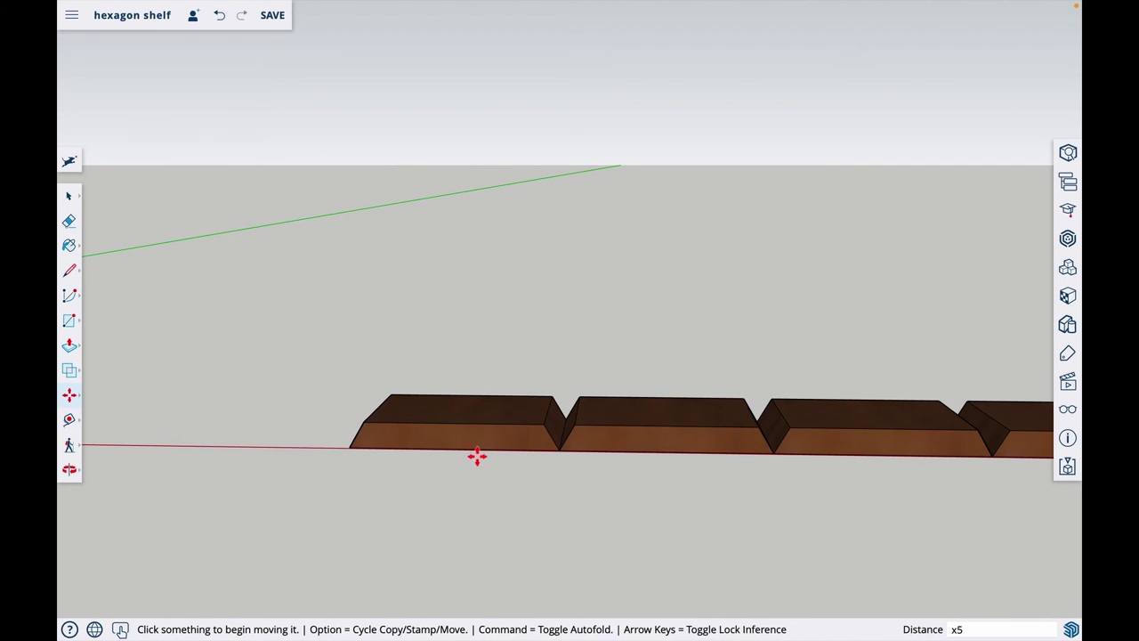
# Examine the row of boards along the red axis from end to end
pyautogui.scroll(-5, 460, 434)
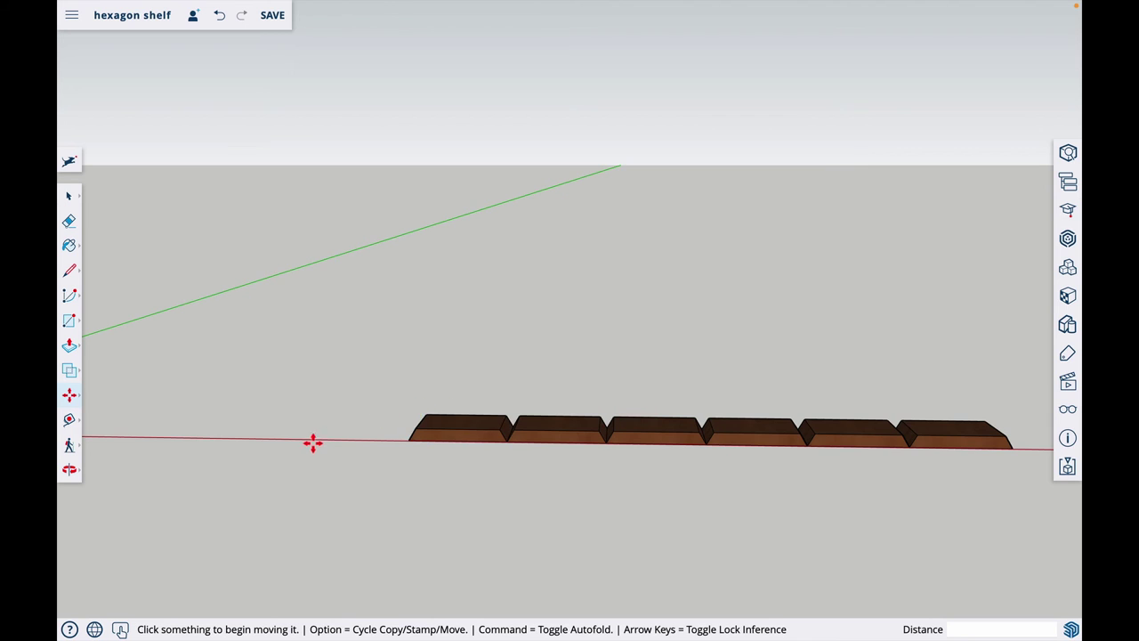
pyautogui.scroll(-1, 312, 444)
pyautogui.scroll(-2, 311, 443)
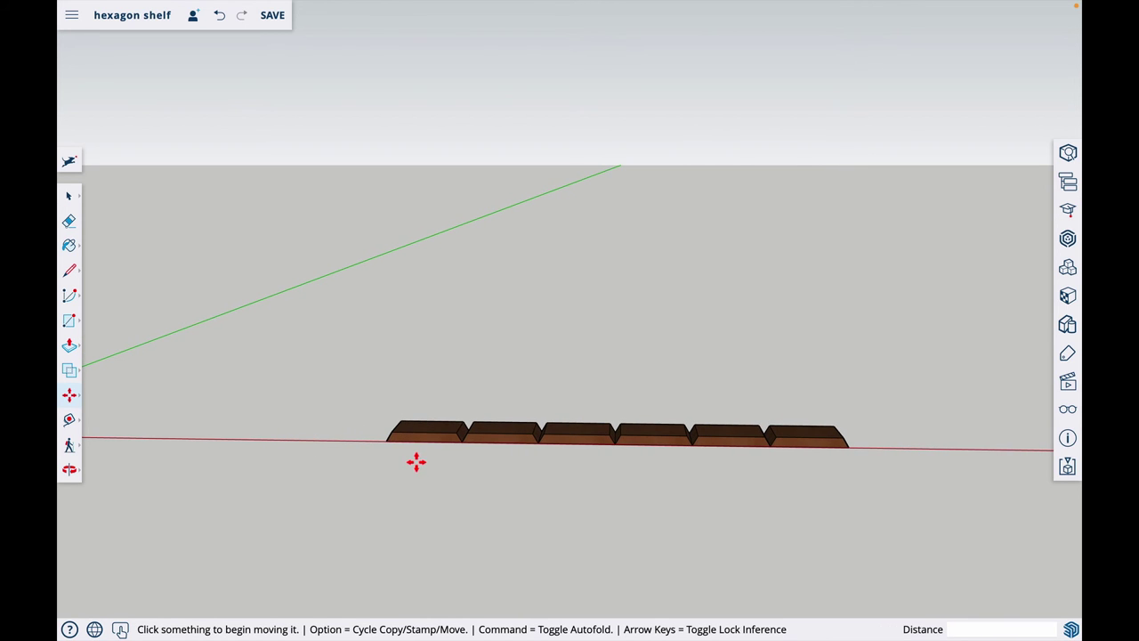
pyautogui.scroll(3, 582, 409)
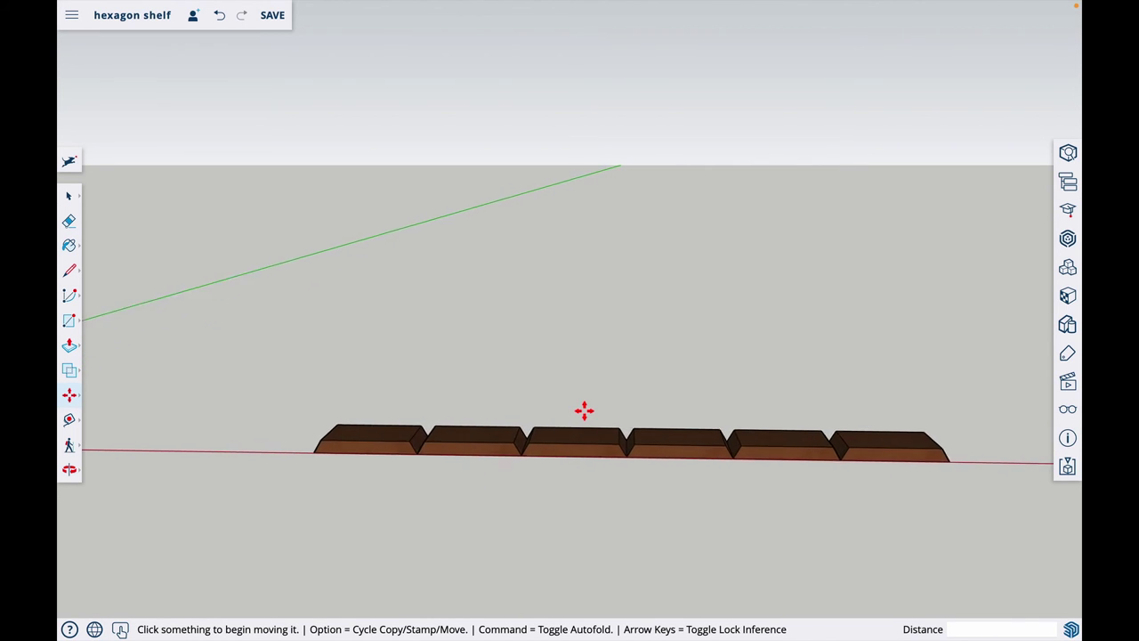
pyautogui.scroll(1, 583, 410)
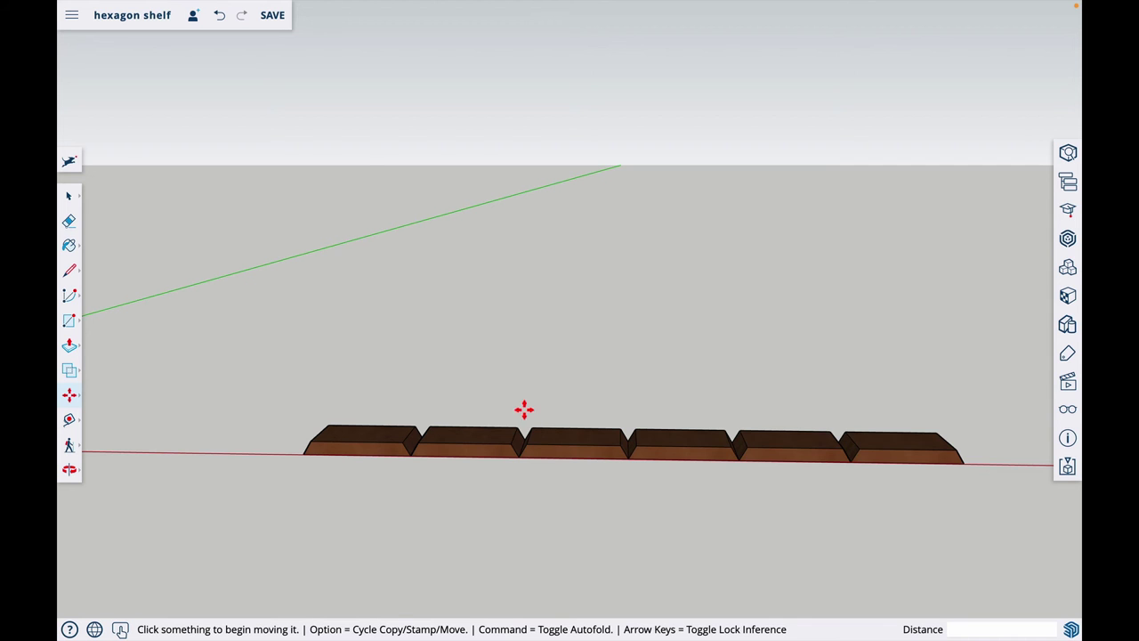
pyautogui.scroll(3, 398, 469)
pyautogui.scroll(4, 398, 469)
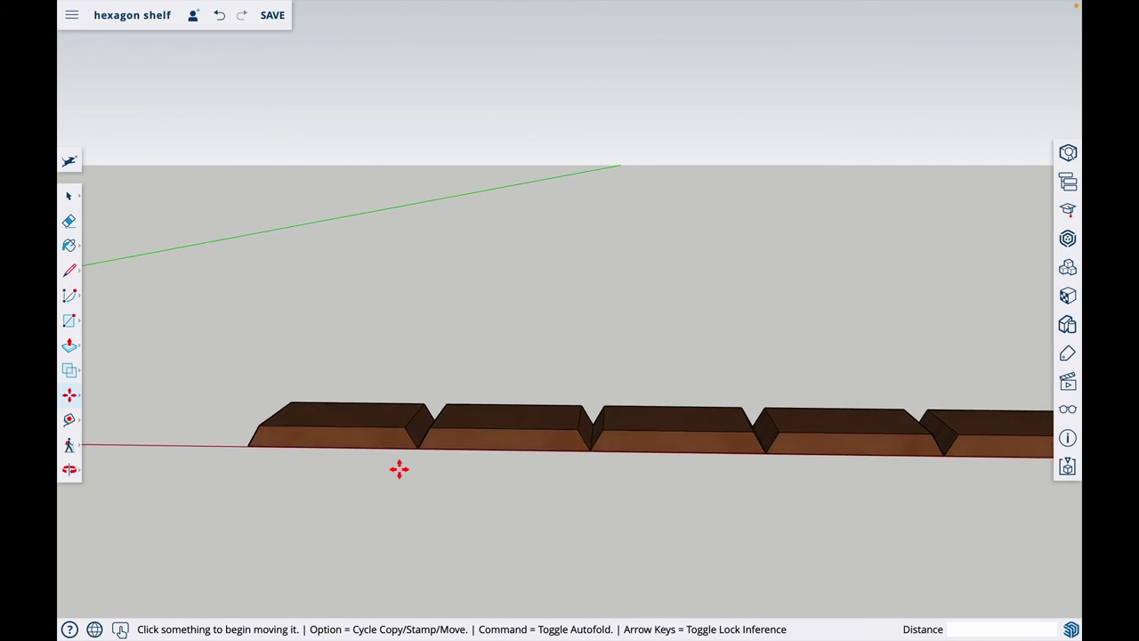
pyautogui.scroll(-4, 399, 469)
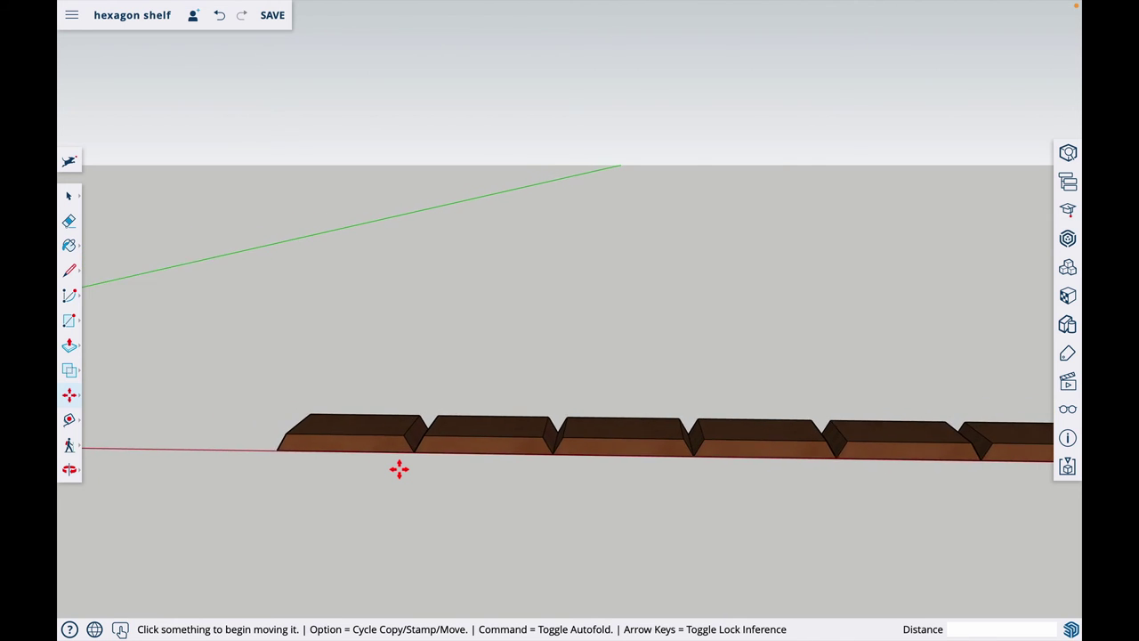
pyautogui.scroll(-2, 399, 469)
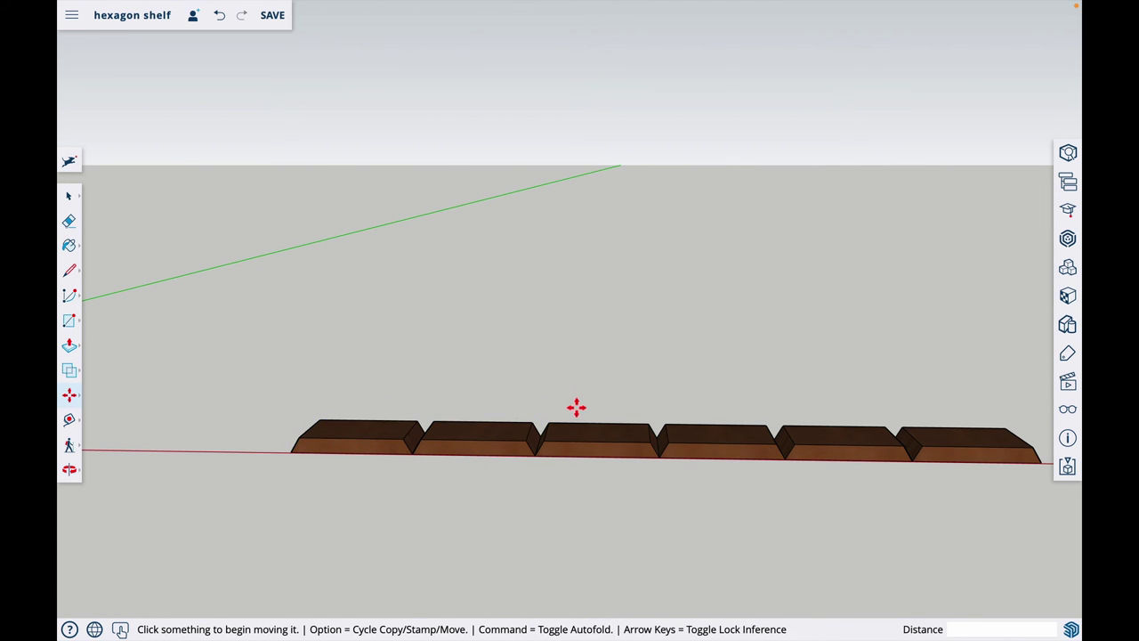
pyautogui.scroll(5, 330, 437)
pyautogui.scroll(1, 330, 437)
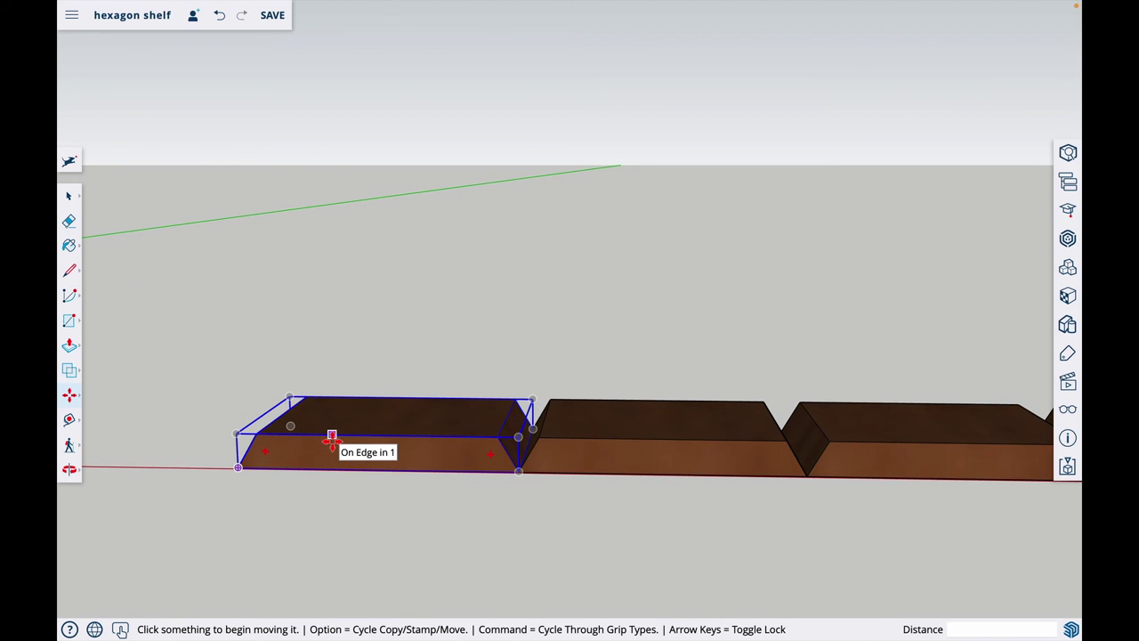
pyautogui.press('q')
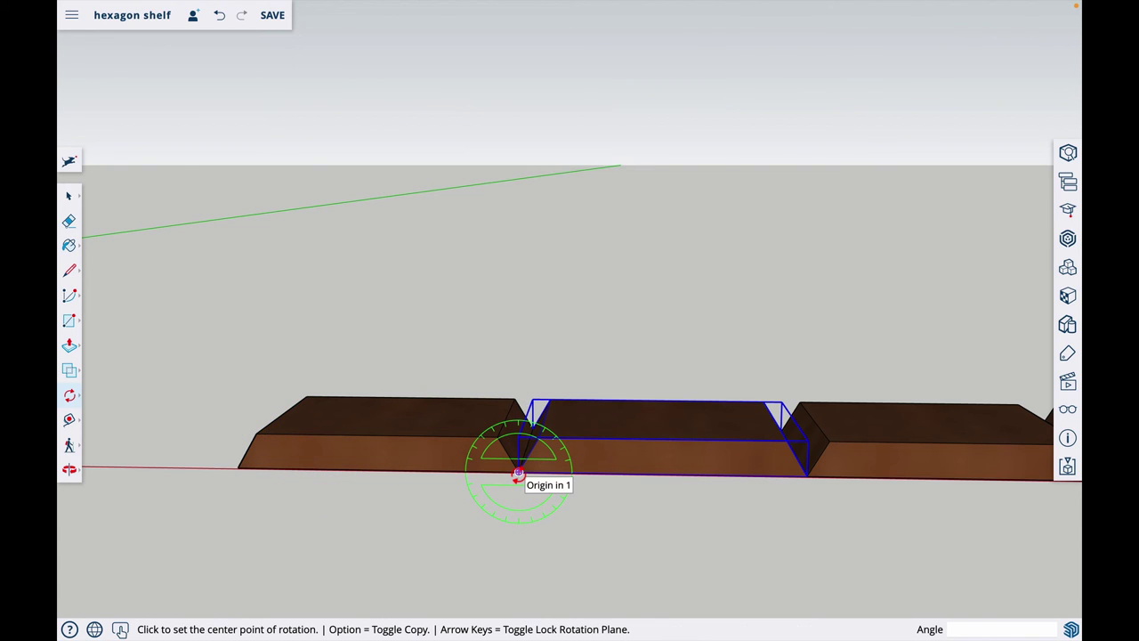
pyautogui.press('Right')
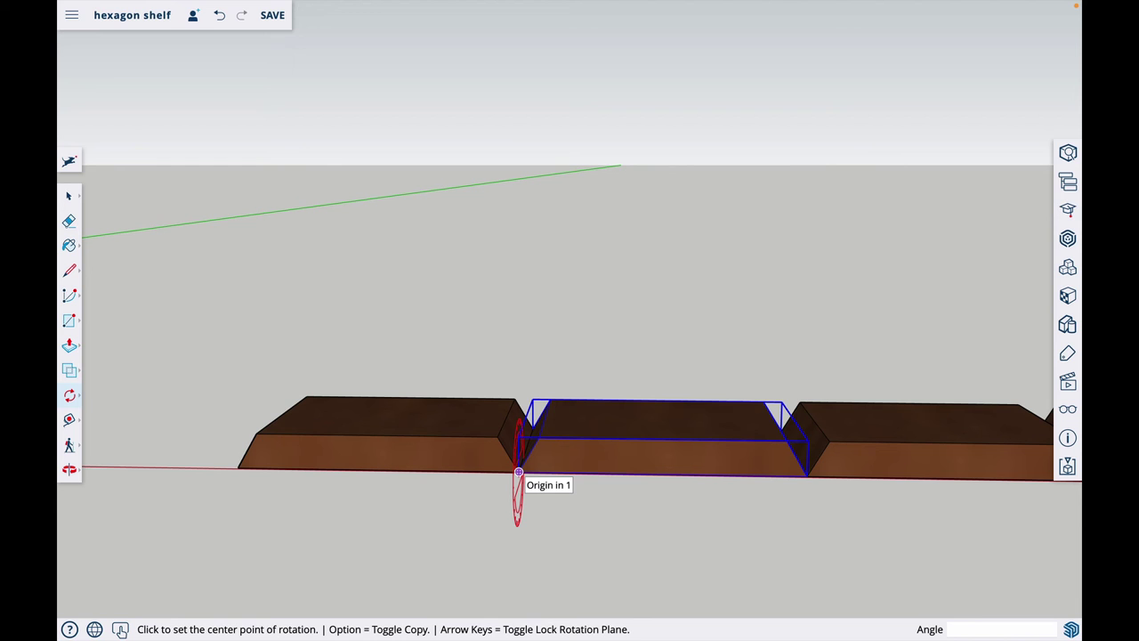
pyautogui.press('Left')
pyautogui.scroll(-8, 518, 472)
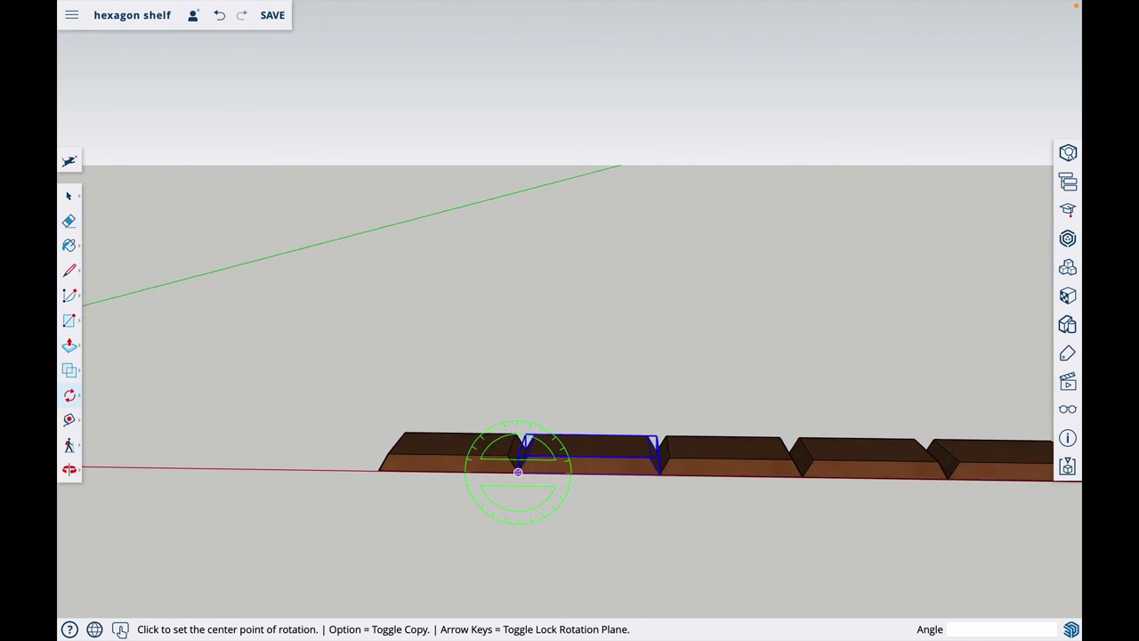
# Rotate the first board of the row 60 degrees upward about its front lower corner shared with the second board, and save the model
pyautogui.press('o')
pyautogui.moveTo(429, 480); pyautogui.dragTo(205, 496)
pyautogui.moveTo(477, 481); pyautogui.dragTo(183, 475)
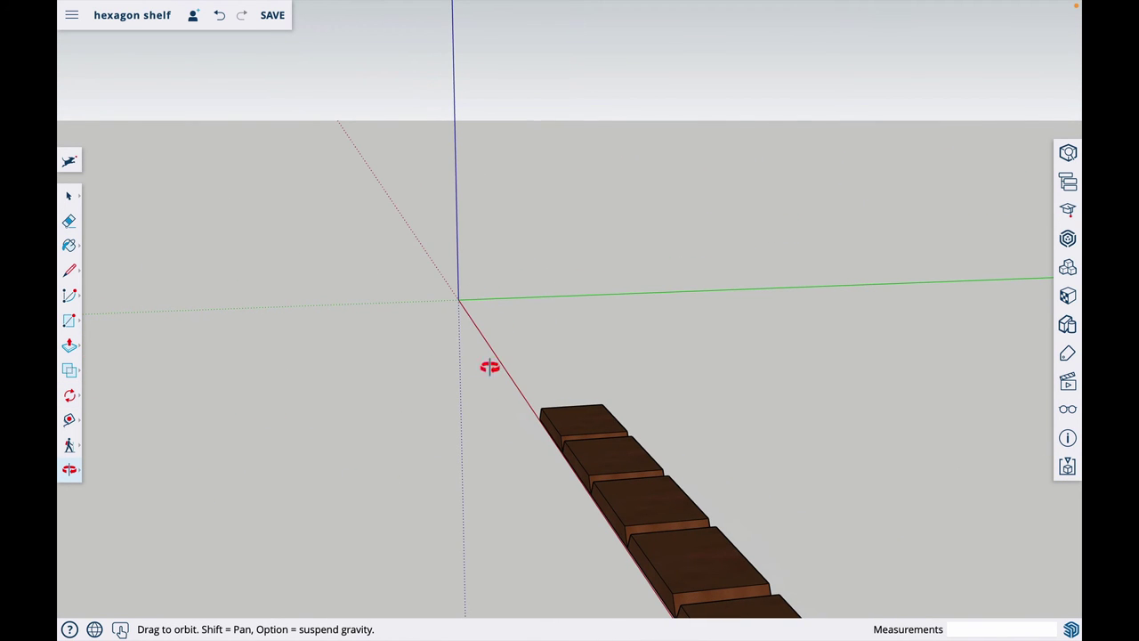
pyautogui.moveTo(501, 426); pyautogui.dragTo(676, 511)
pyautogui.scroll(5, 427, 471)
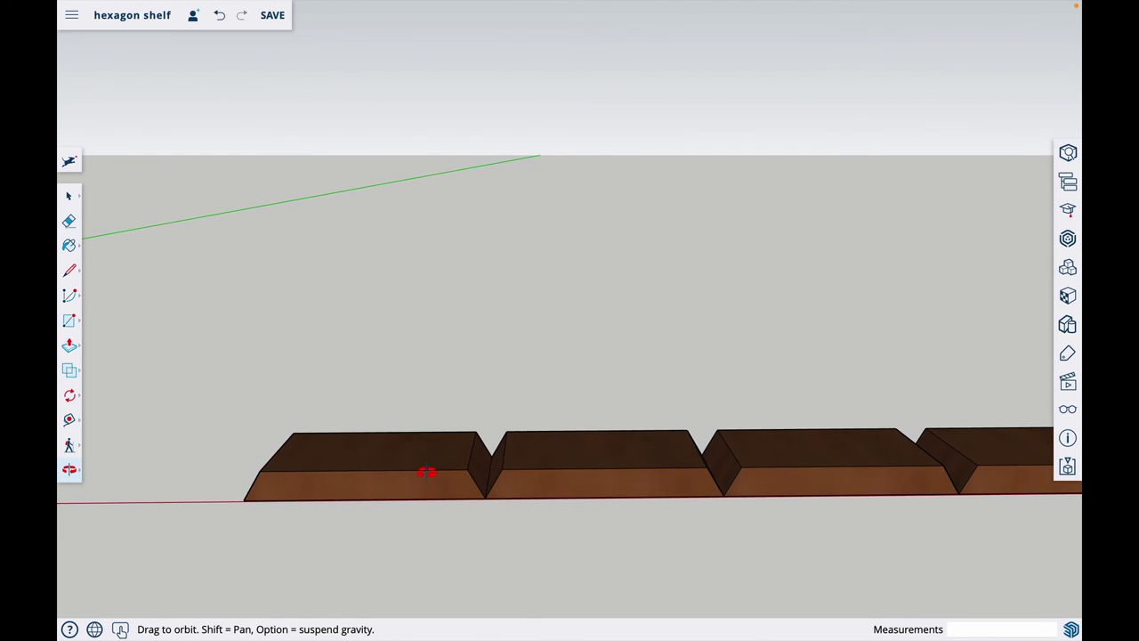
pyautogui.press('space')
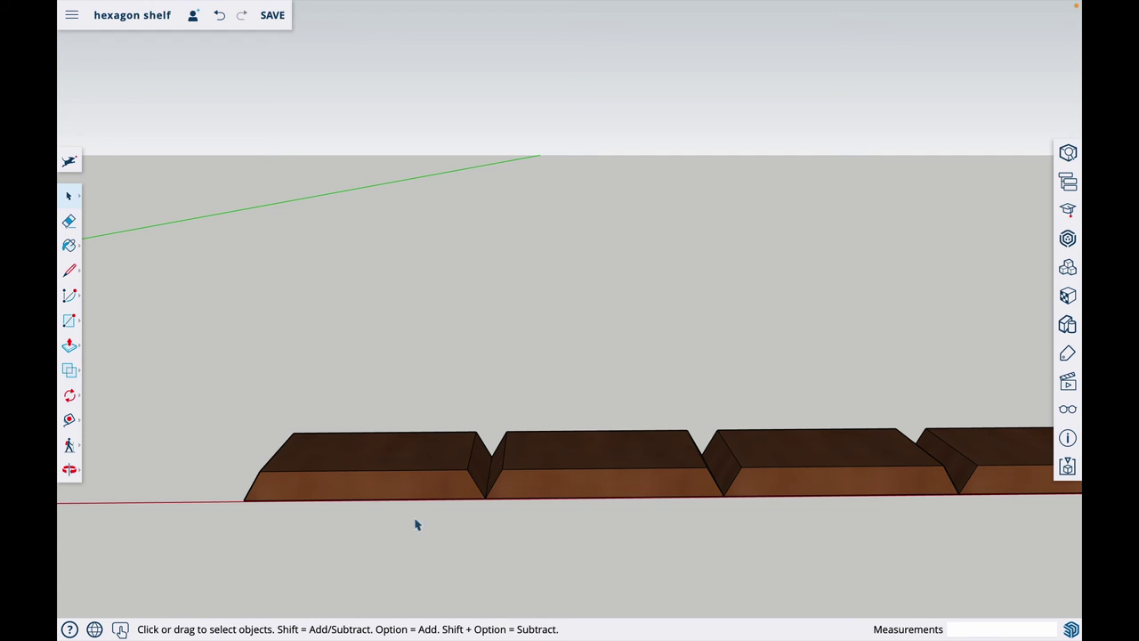
pyautogui.click(424, 493)
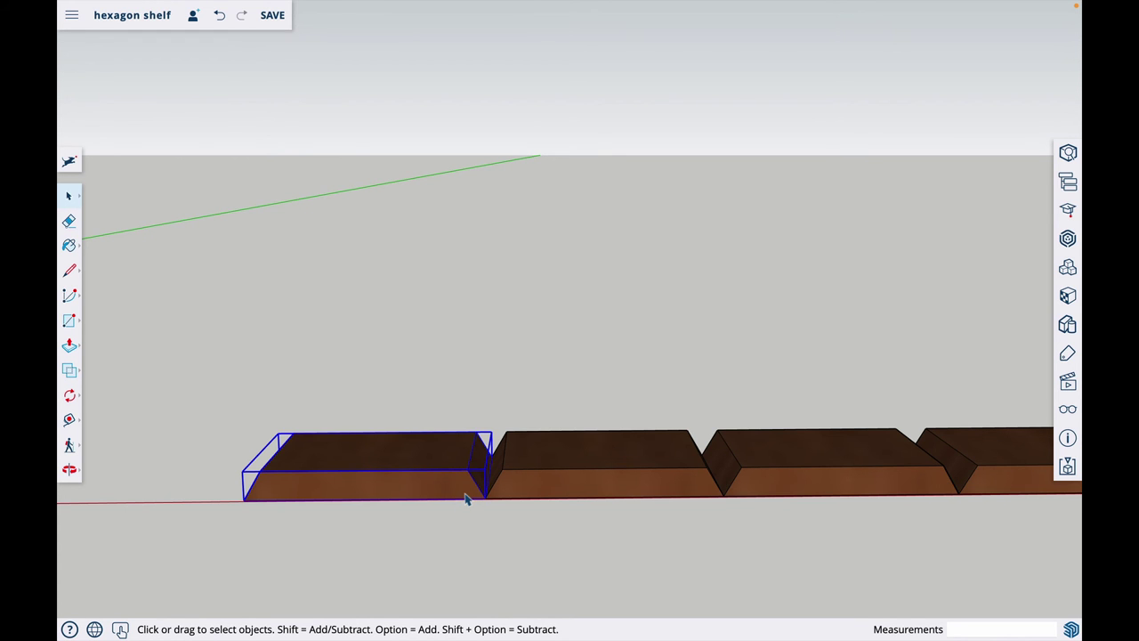
pyautogui.scroll(5, 464, 498)
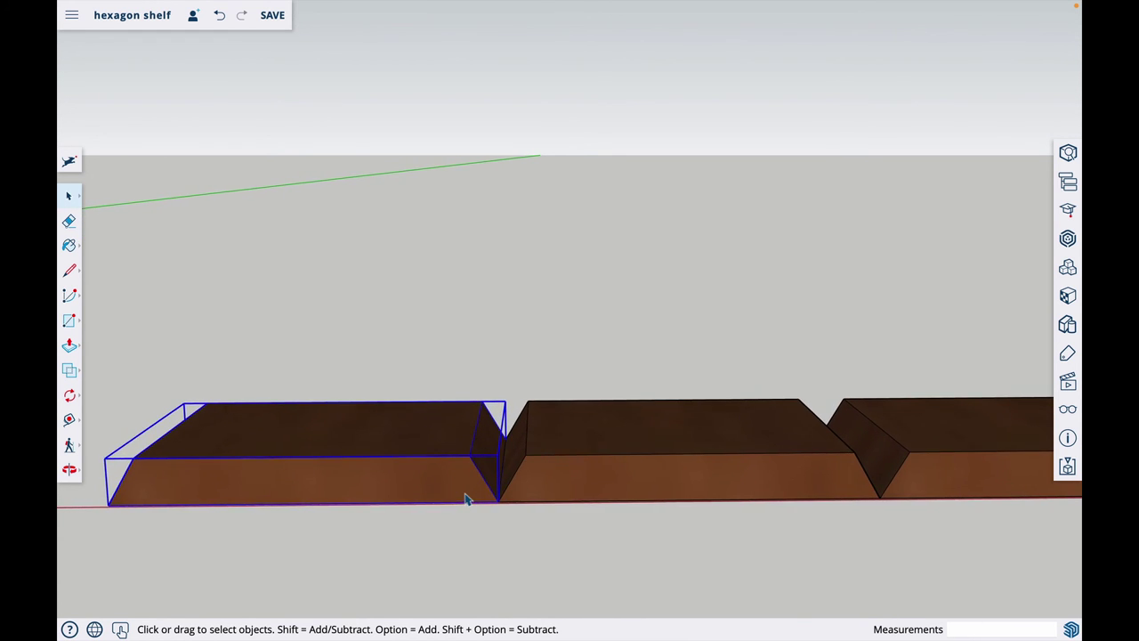
pyautogui.press('q')
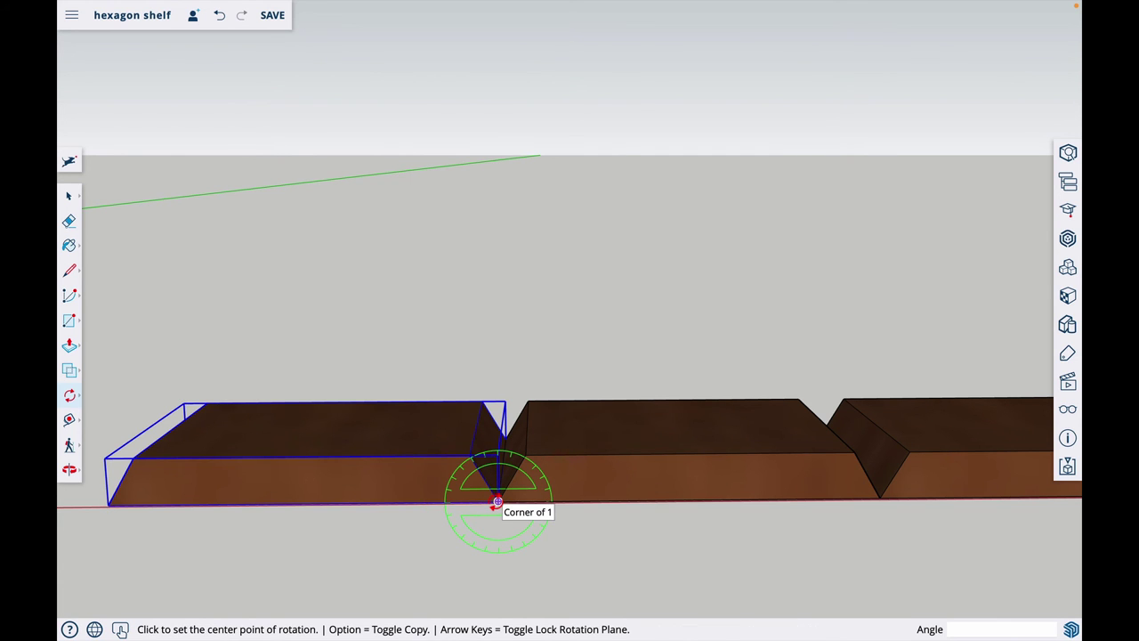
pyautogui.click(498, 501)
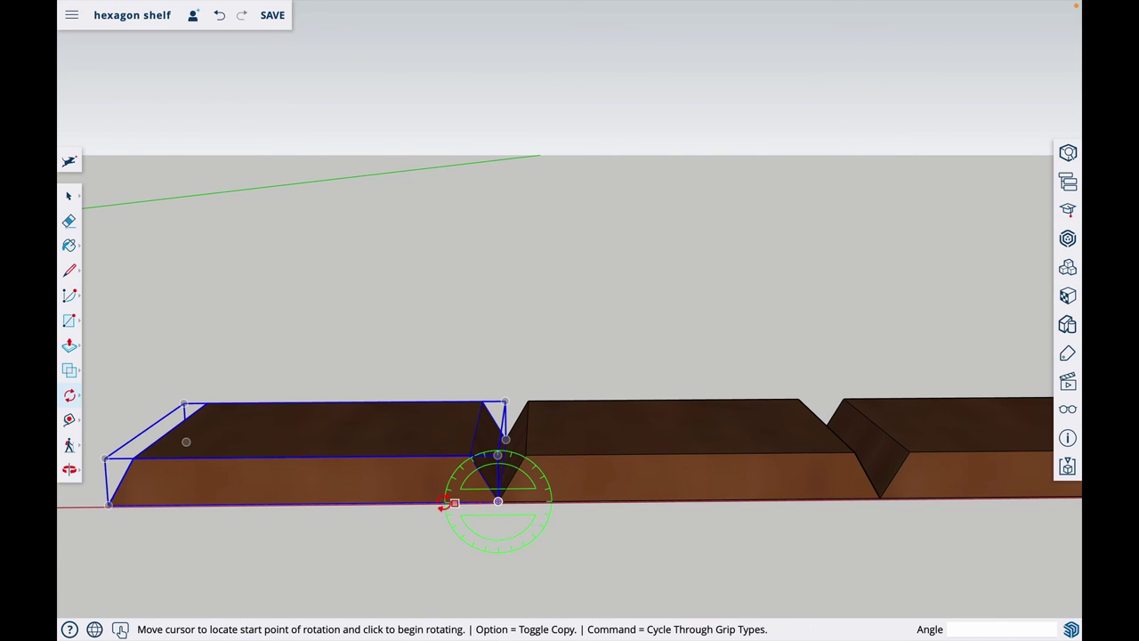
pyautogui.click(332, 503)
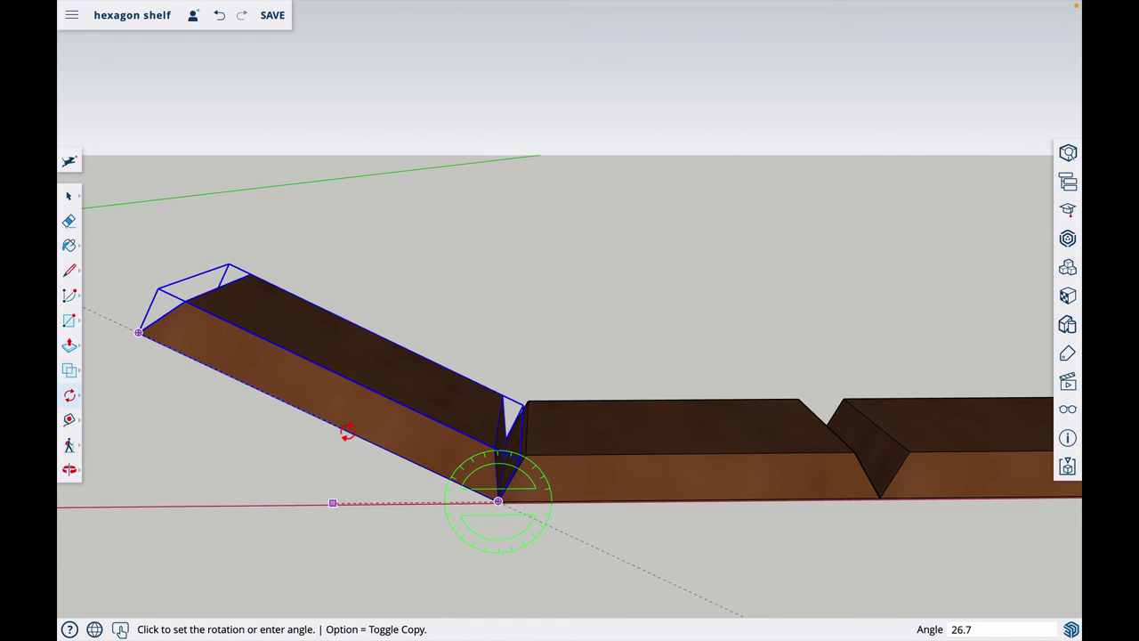
pyautogui.write('60')
pyautogui.press('Return')
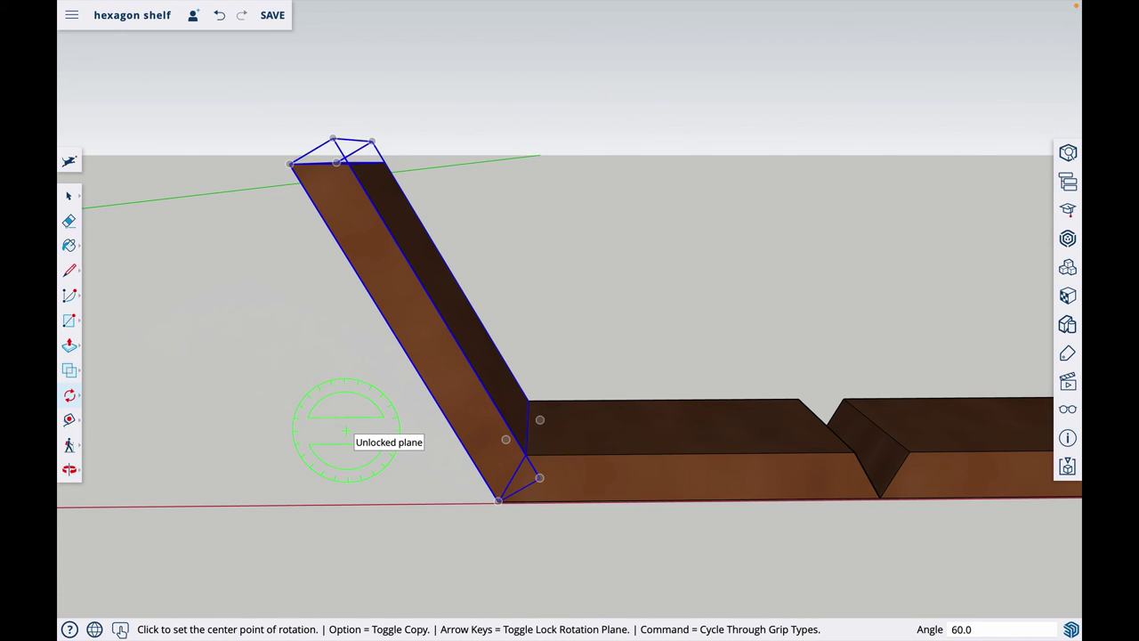
pyautogui.press('space')
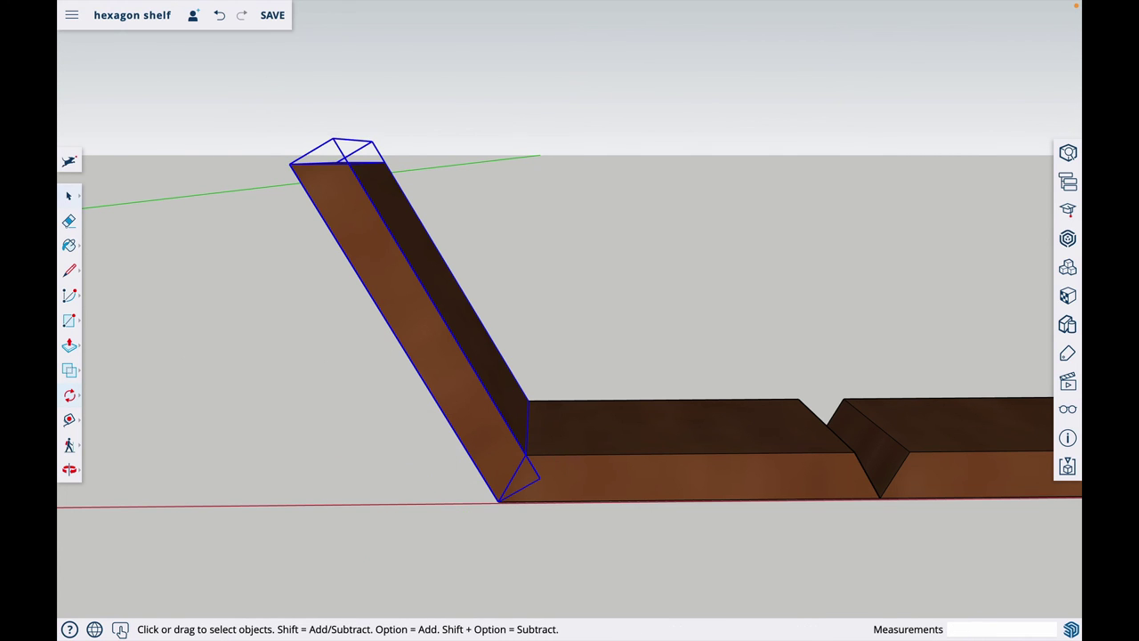
pyautogui.click(444, 556)
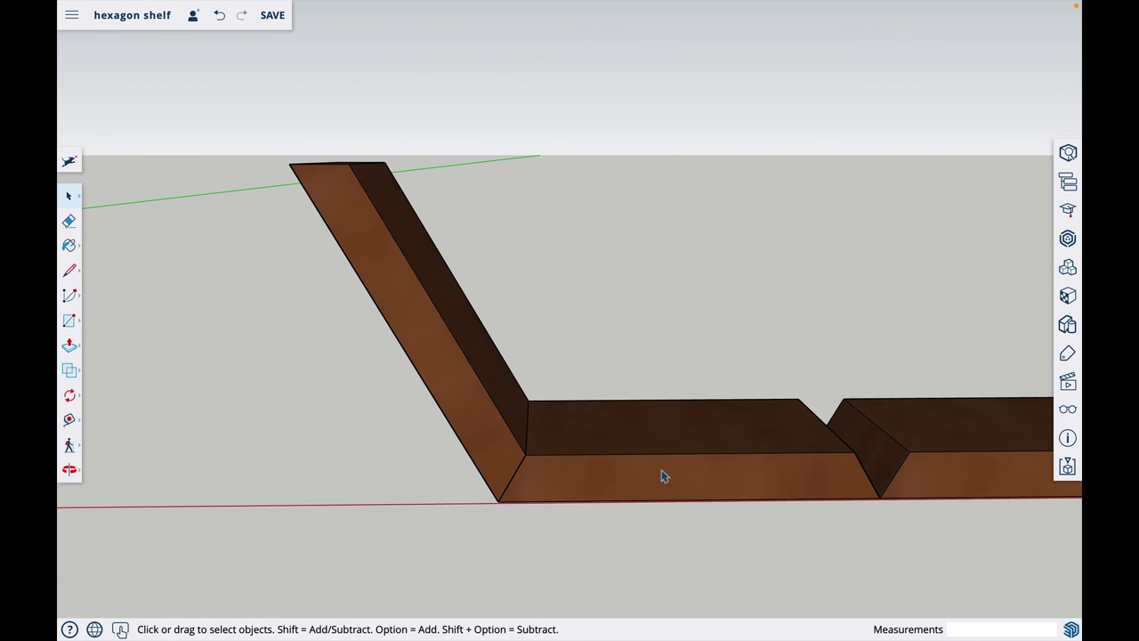
pyautogui.press('super+s')
# Select the first two boards together and rotate them 60 degrees upward about the front lower corner where the second meets the third
pyautogui.click(626, 478)
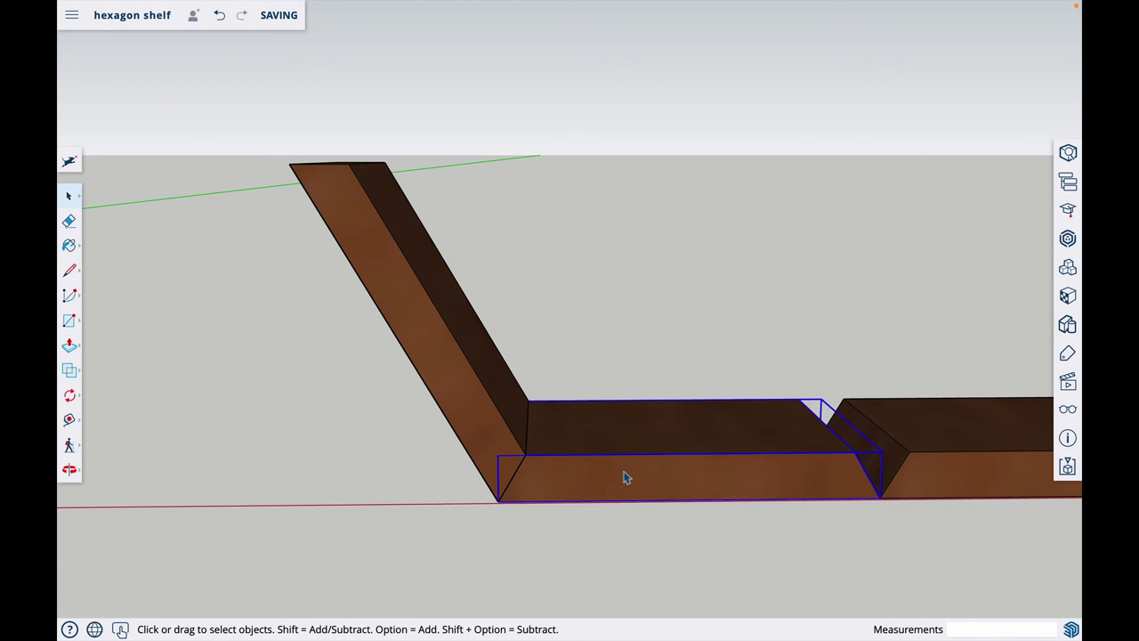
pyautogui.keyDown('shift'); pyautogui.click(477, 412); pyautogui.keyUp('shift')
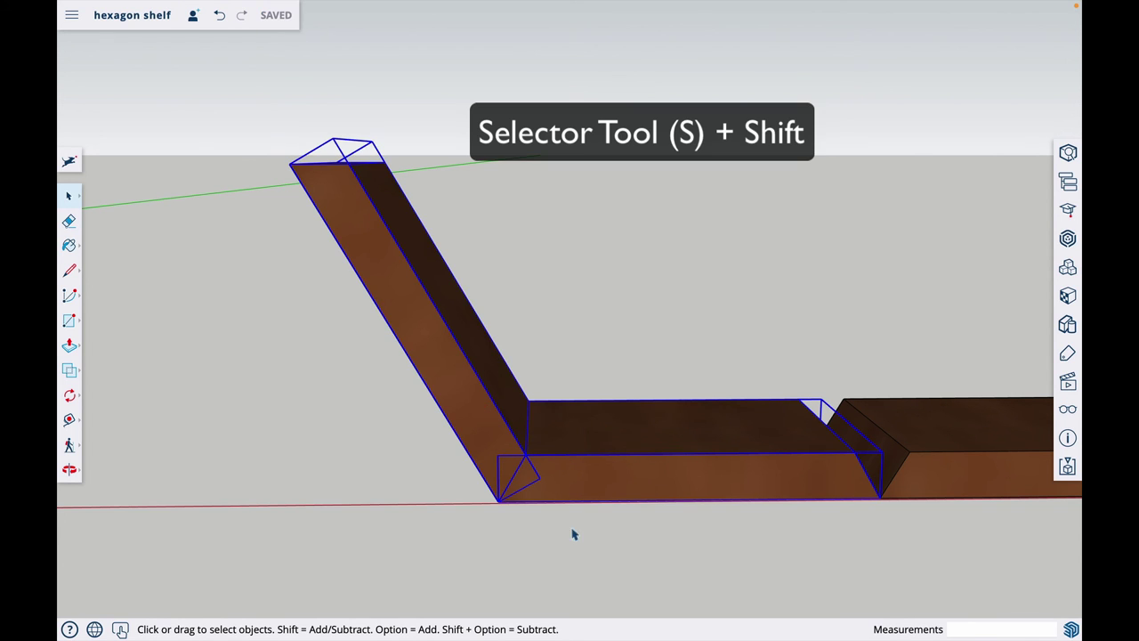
pyautogui.scroll(-6, 394, 483)
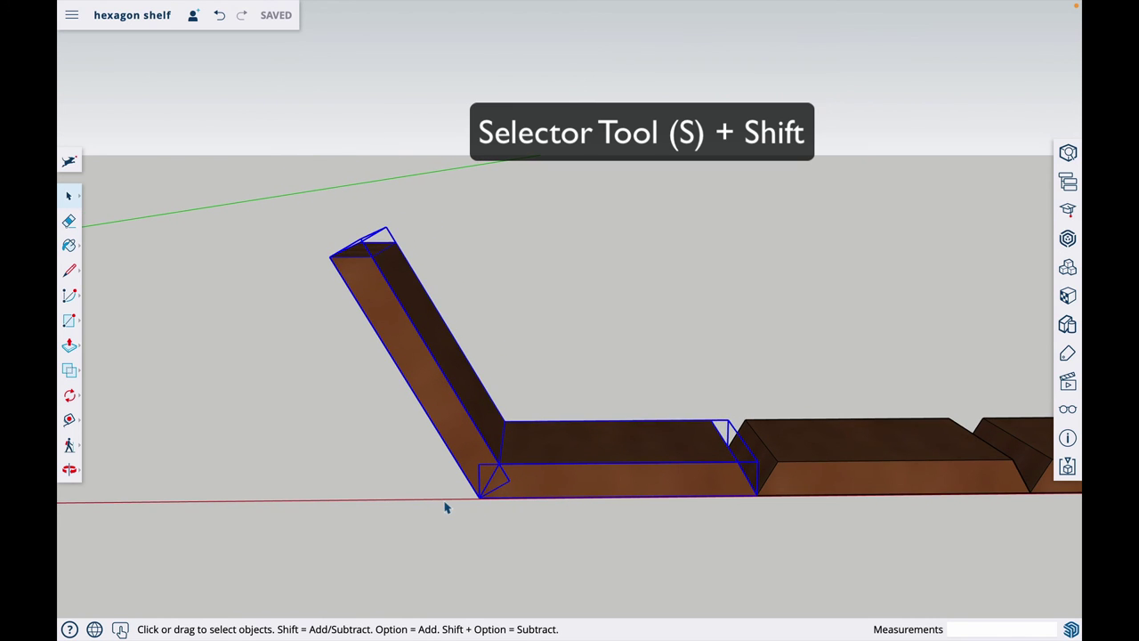
pyautogui.scroll(-2, 446, 507)
pyautogui.scroll(8, 744, 515)
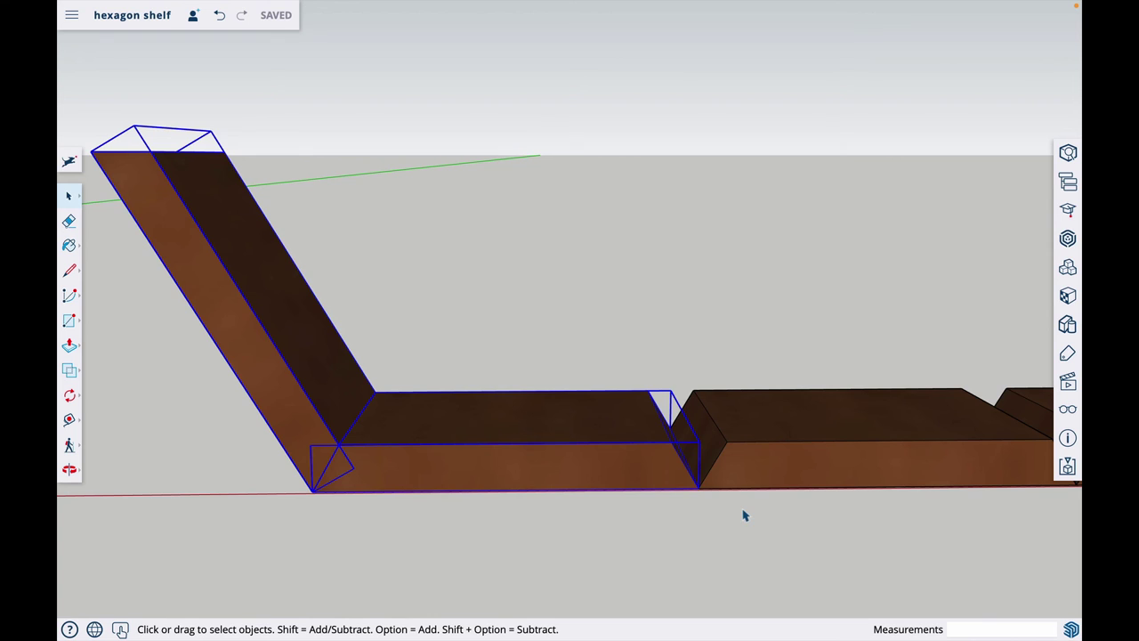
pyautogui.press('q')
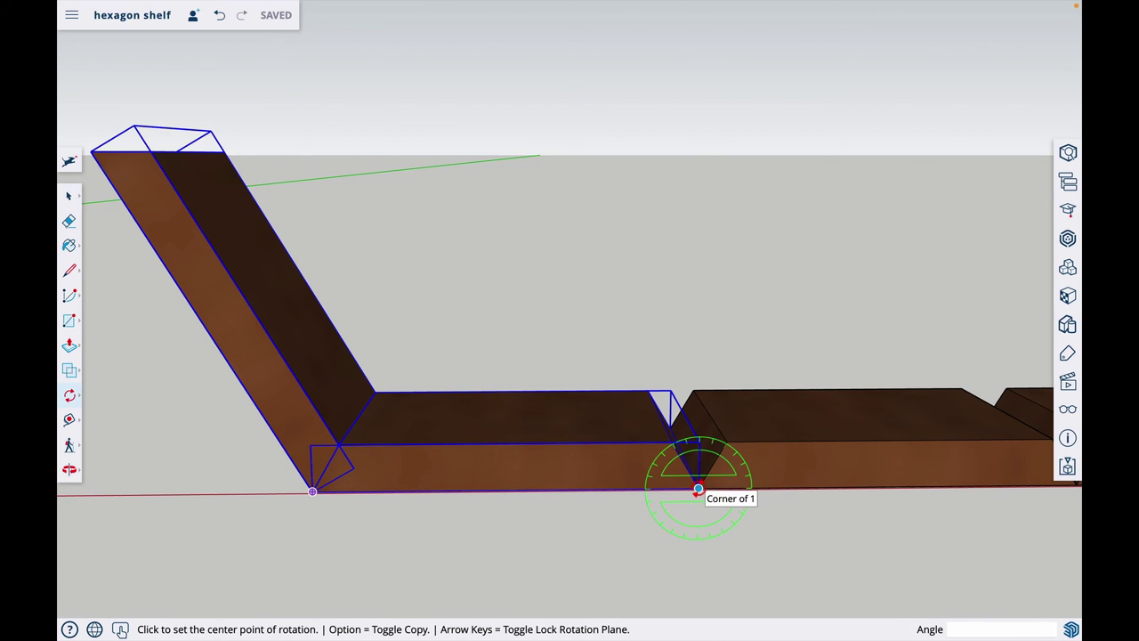
pyautogui.click(699, 488)
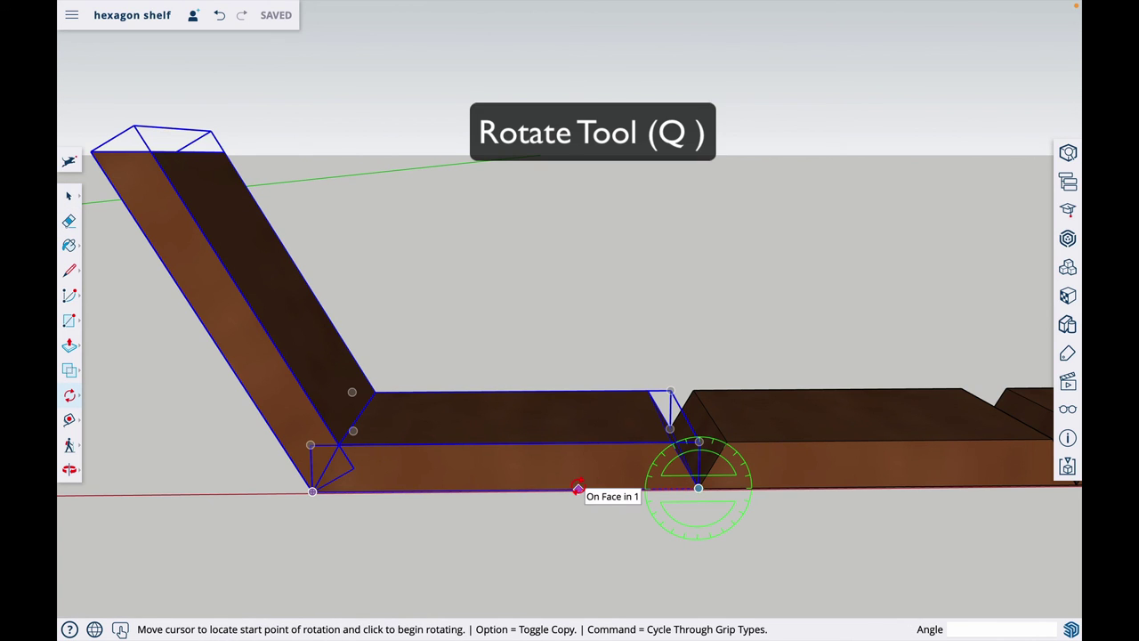
pyautogui.click(578, 488)
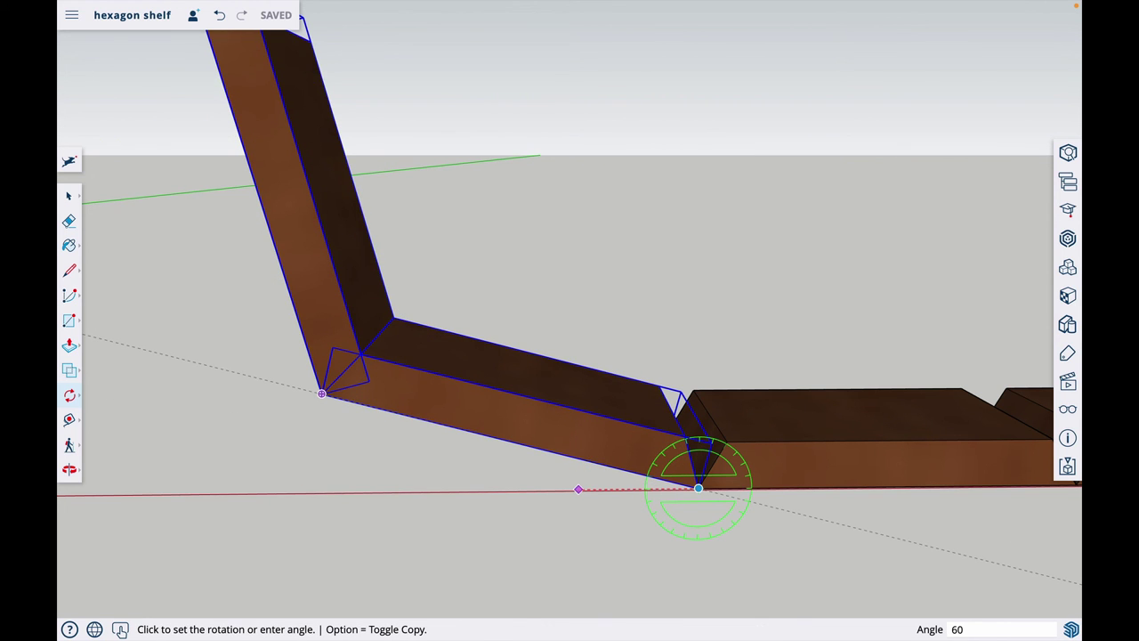
pyautogui.click(322, 393)
# Select the two raised boards plus the third board and rotate them 60 degrees upward about the front lower corner shared with the fourth
pyautogui.scroll(-3, 592, 469)
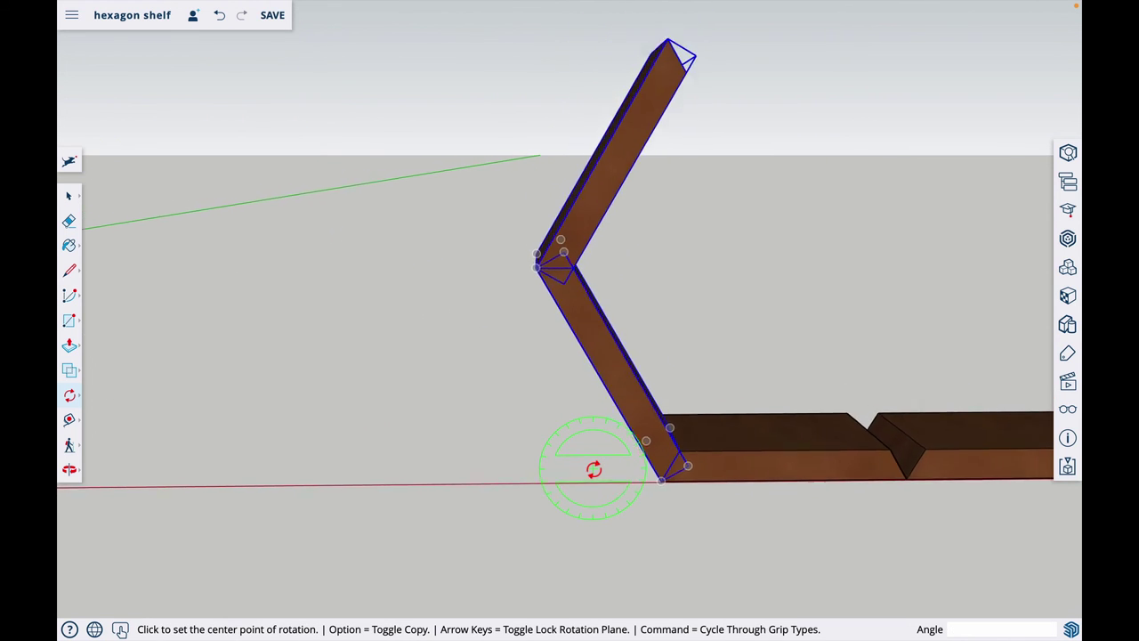
pyautogui.press('space')
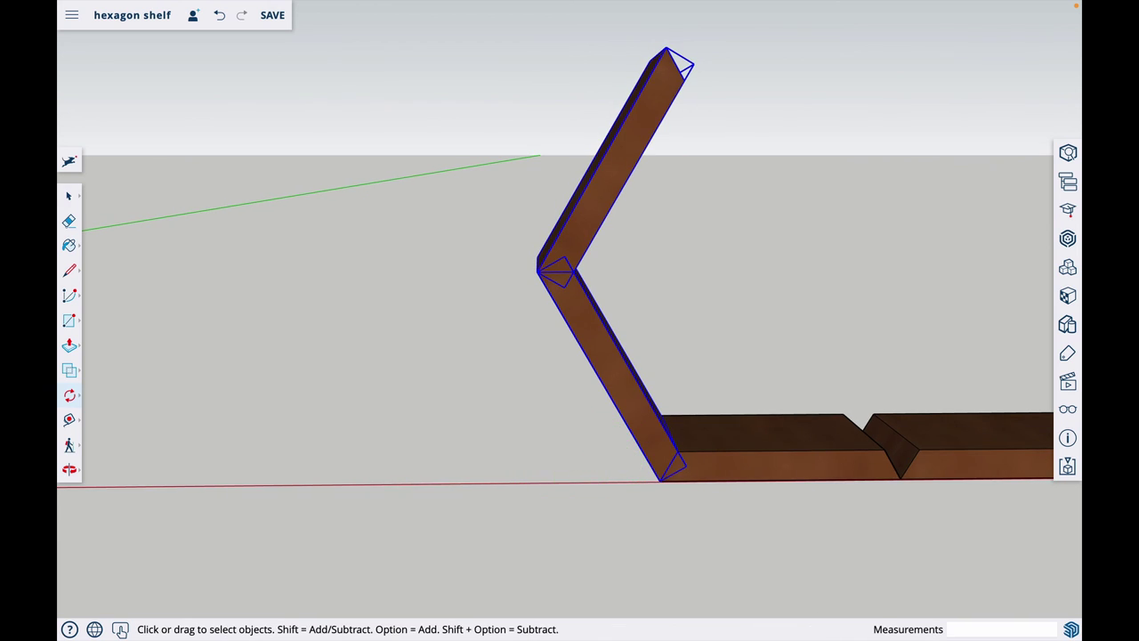
pyautogui.keyDown('shift'); pyautogui.click(731, 472); pyautogui.keyUp('shift')
pyautogui.click(738, 337)
pyautogui.click(606, 177)
pyautogui.keyDown('shift'); pyautogui.click(593, 321); pyautogui.keyUp('shift')
pyautogui.keyDown('shift'); pyautogui.click(735, 458); pyautogui.keyUp('shift')
pyautogui.scroll(-5, 558, 495)
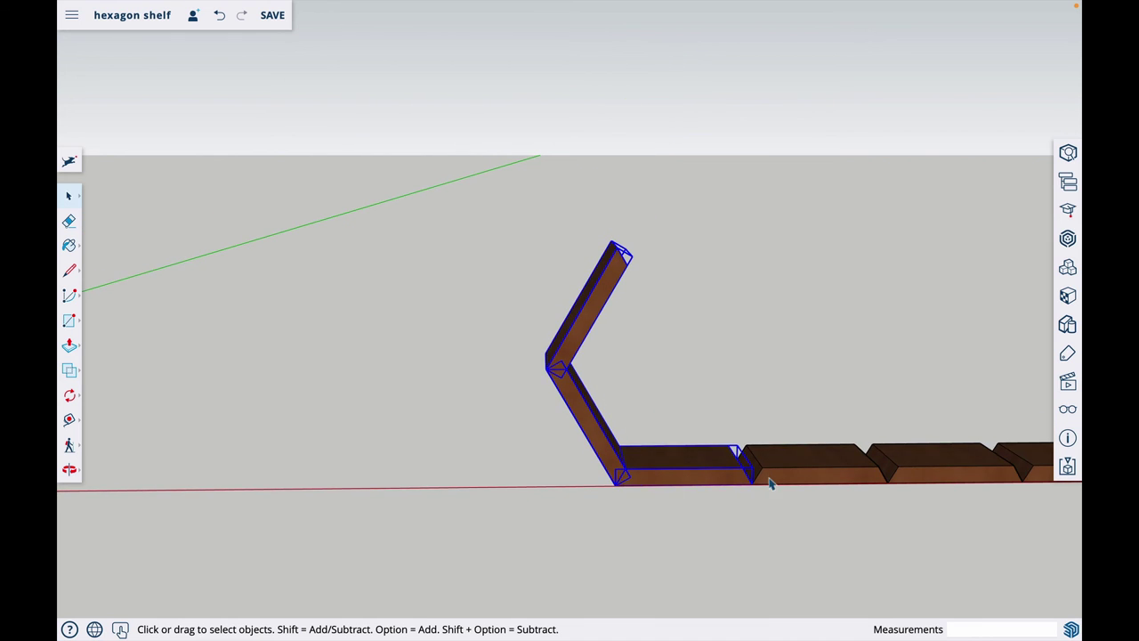
pyautogui.scroll(5, 770, 483)
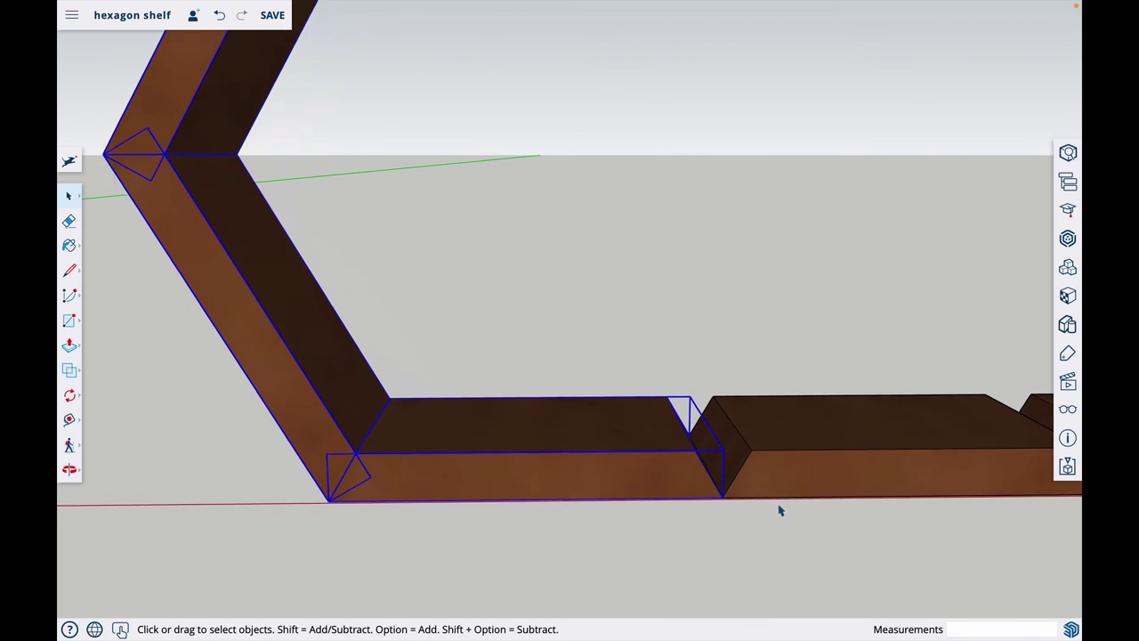
pyautogui.press('q')
pyautogui.click(720, 496)
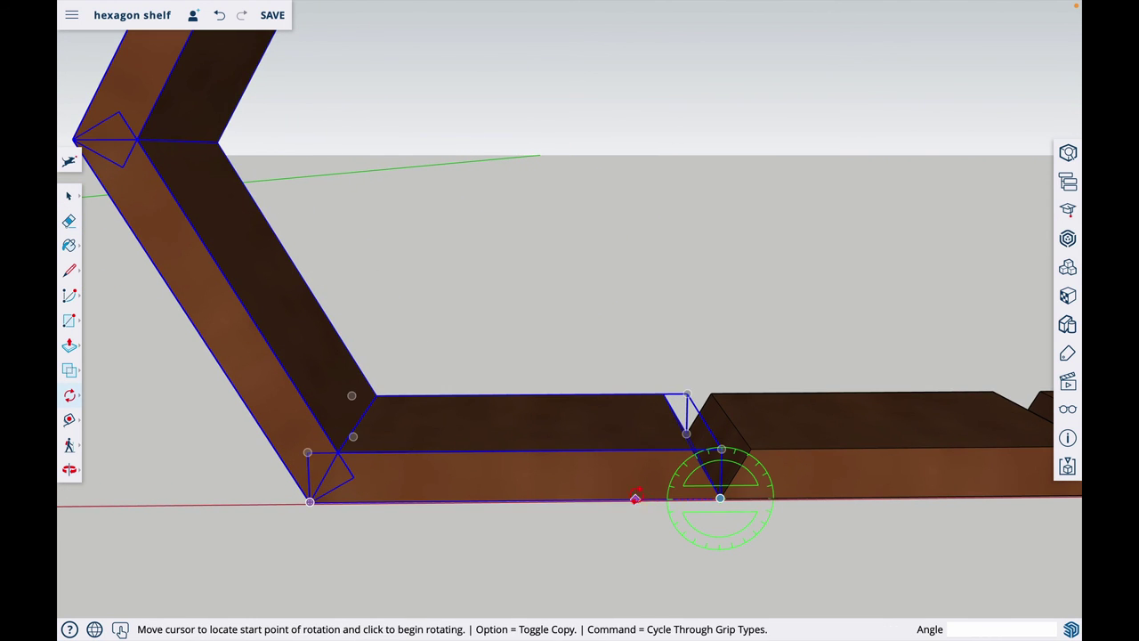
pyautogui.click(635, 500)
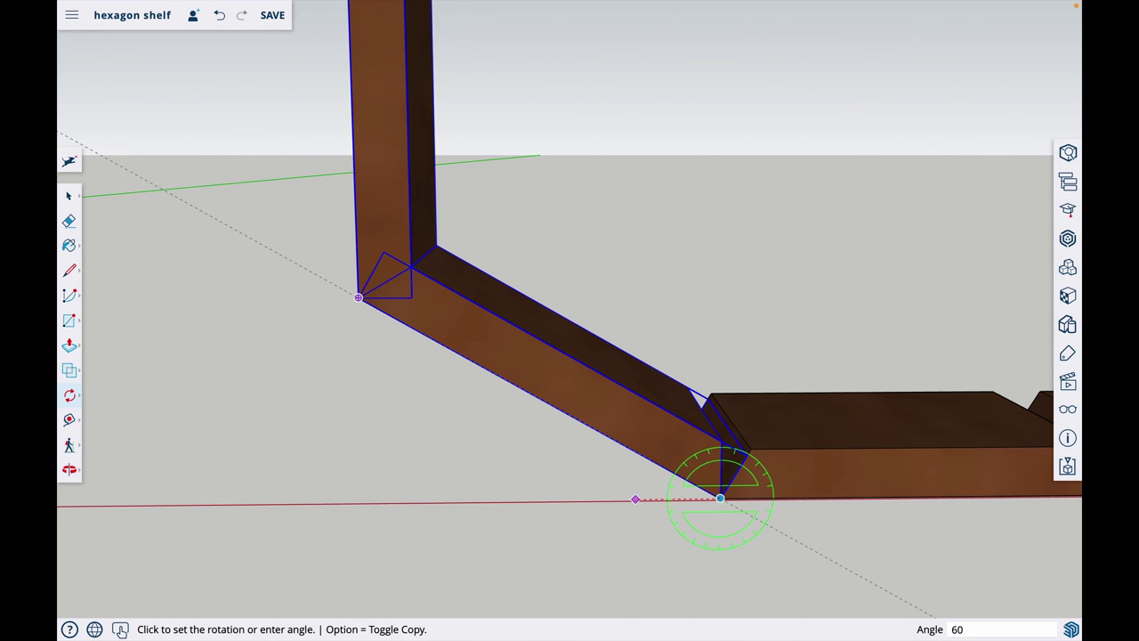
pyautogui.press('Return')
# Add the fourth board to the selection and rotate all four 60 degrees upward about the front lower corner shared with the fifth
pyautogui.scroll(-3, 518, 479)
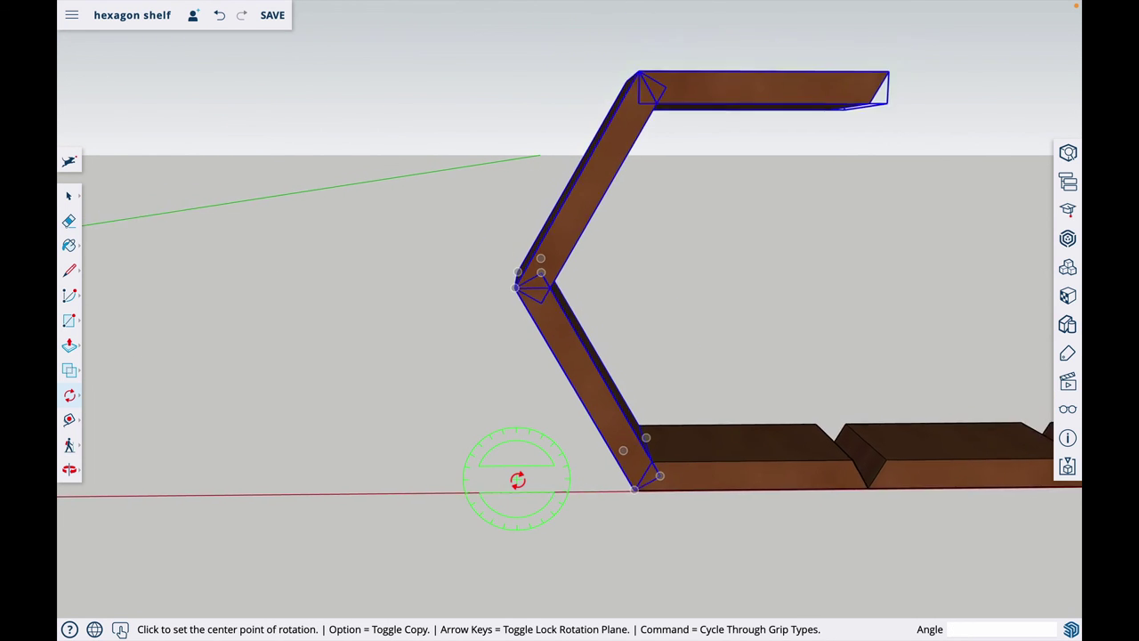
pyautogui.scroll(-3, 518, 479)
pyautogui.scroll(1, 743, 497)
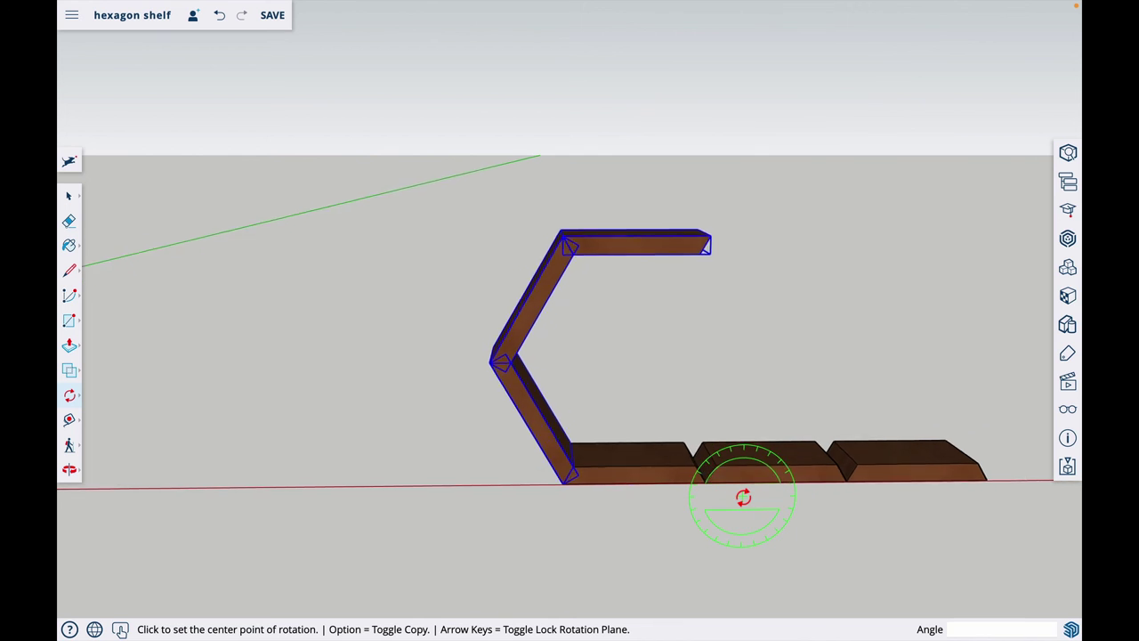
pyautogui.scroll(5, 743, 496)
pyautogui.press('space')
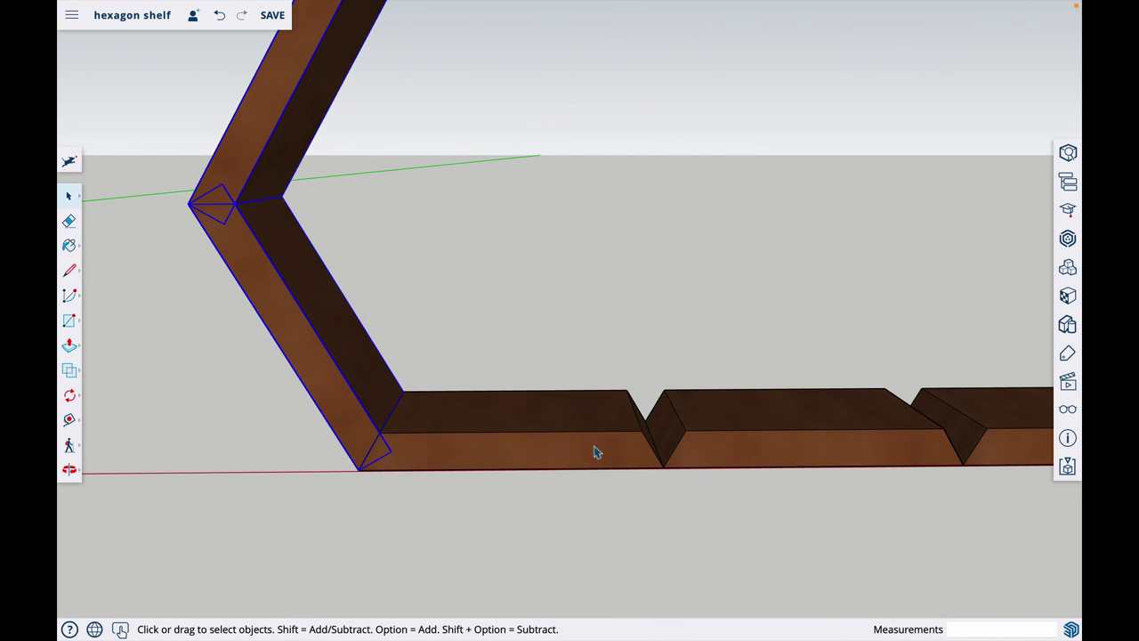
pyautogui.keyDown('shift'); pyautogui.click(561, 450); pyautogui.keyUp('shift')
pyautogui.press('q')
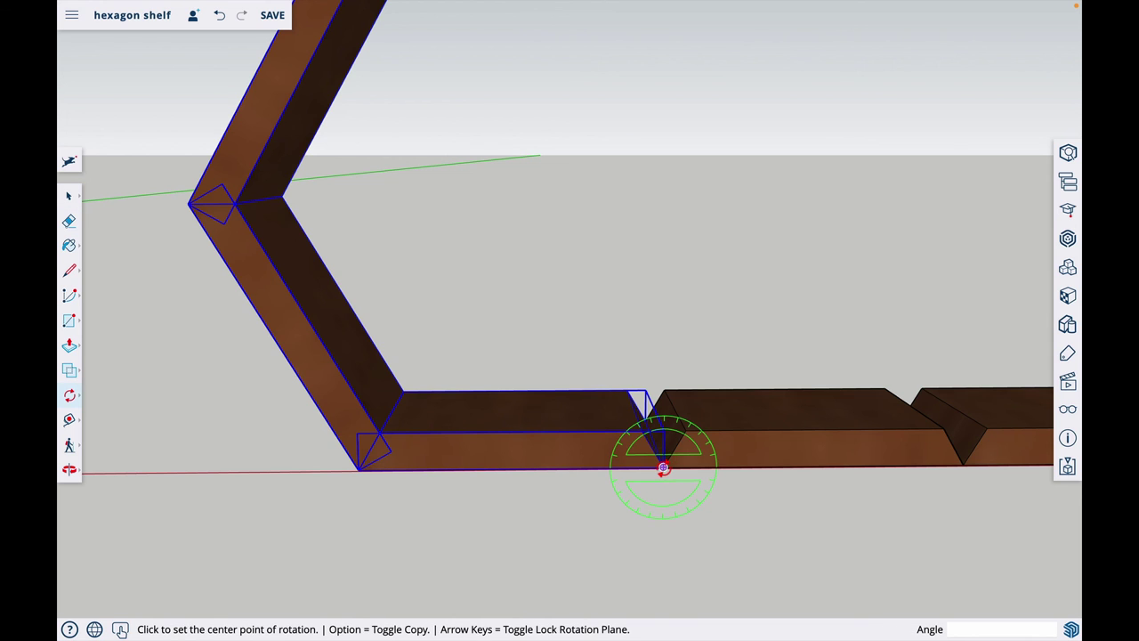
pyautogui.click(663, 466)
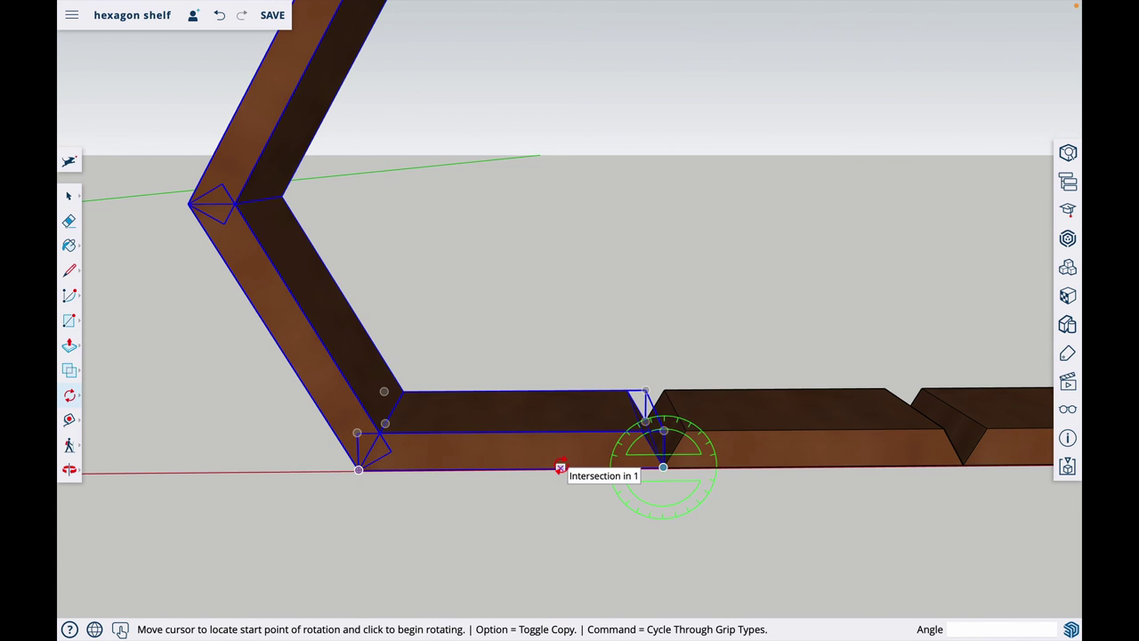
pyautogui.click(560, 468)
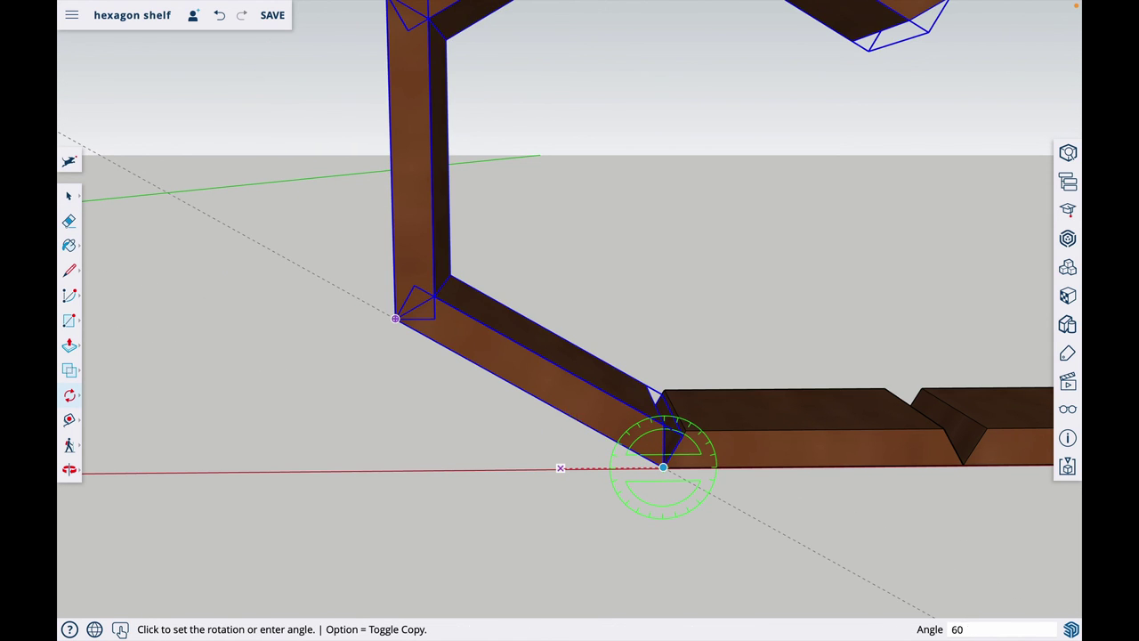
pyautogui.press('Return')
# Add the fifth board to the selection and rotate all five 60 degrees upward about the front lower corner shared with the sixth
pyautogui.scroll(-5, 598, 489)
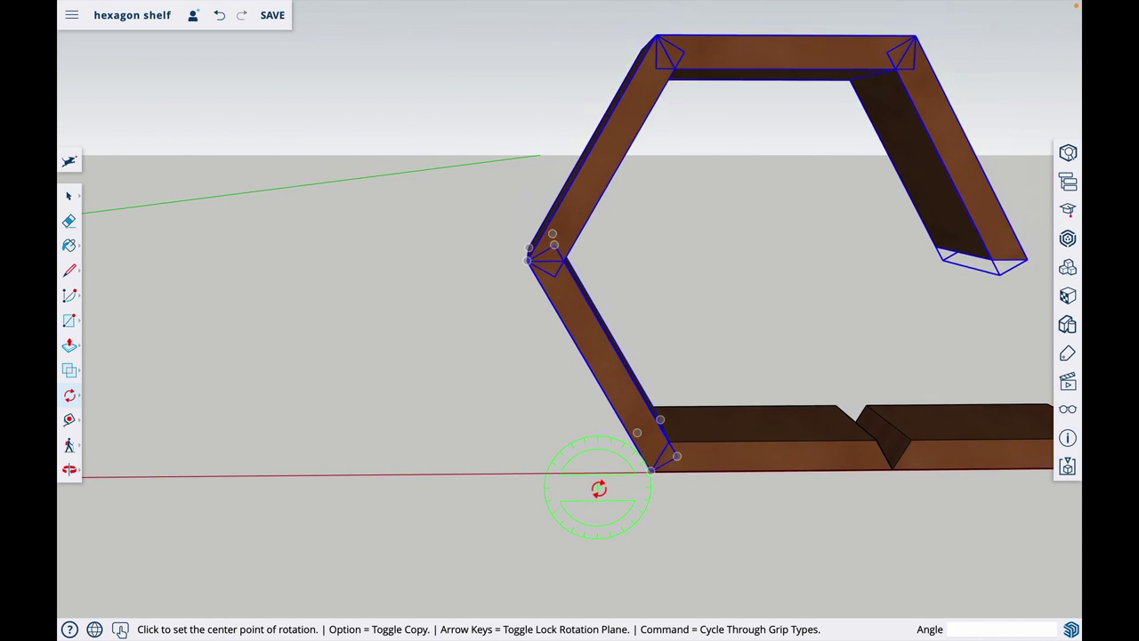
pyautogui.scroll(-2, 598, 489)
pyautogui.scroll(6, 810, 509)
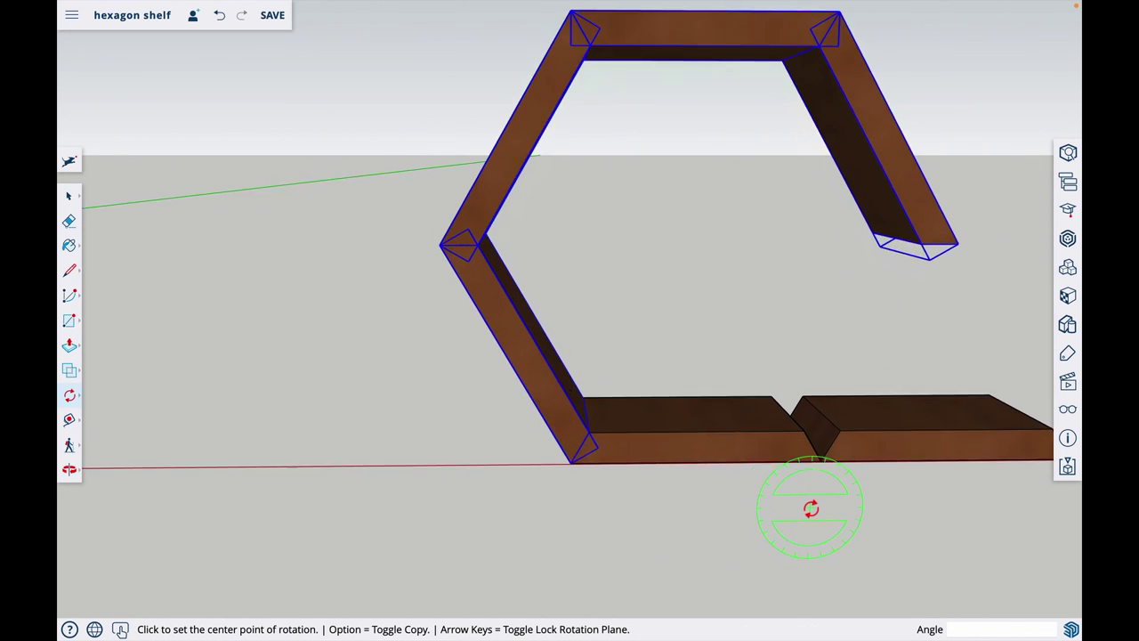
pyautogui.scroll(1, 810, 509)
pyautogui.press('space')
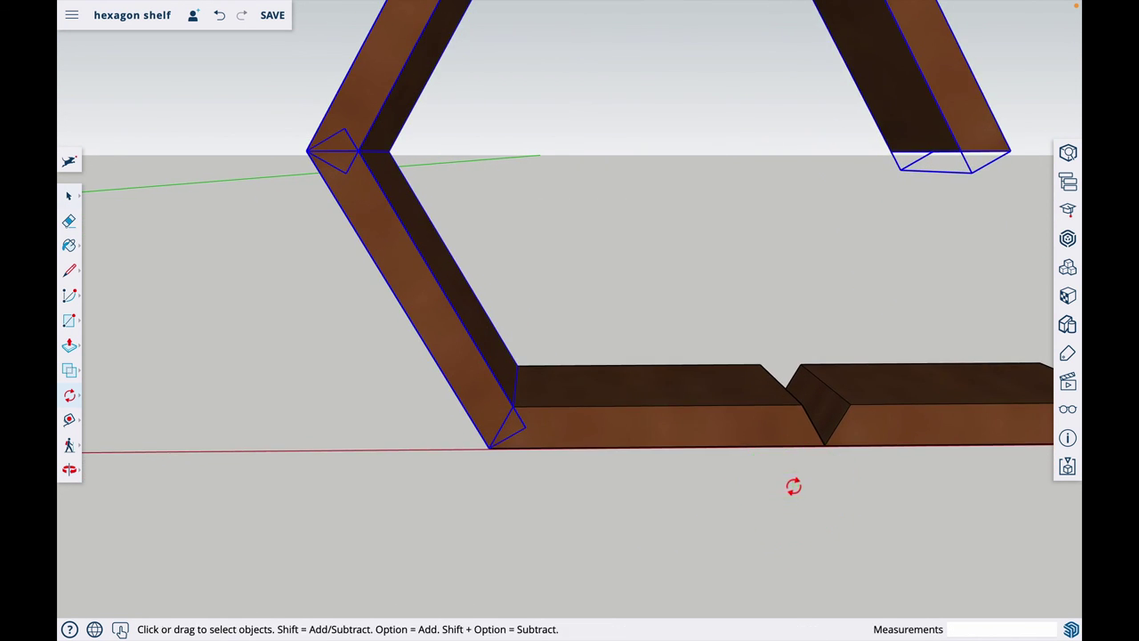
pyautogui.keyDown('shift'); pyautogui.click(743, 438); pyautogui.keyUp('shift')
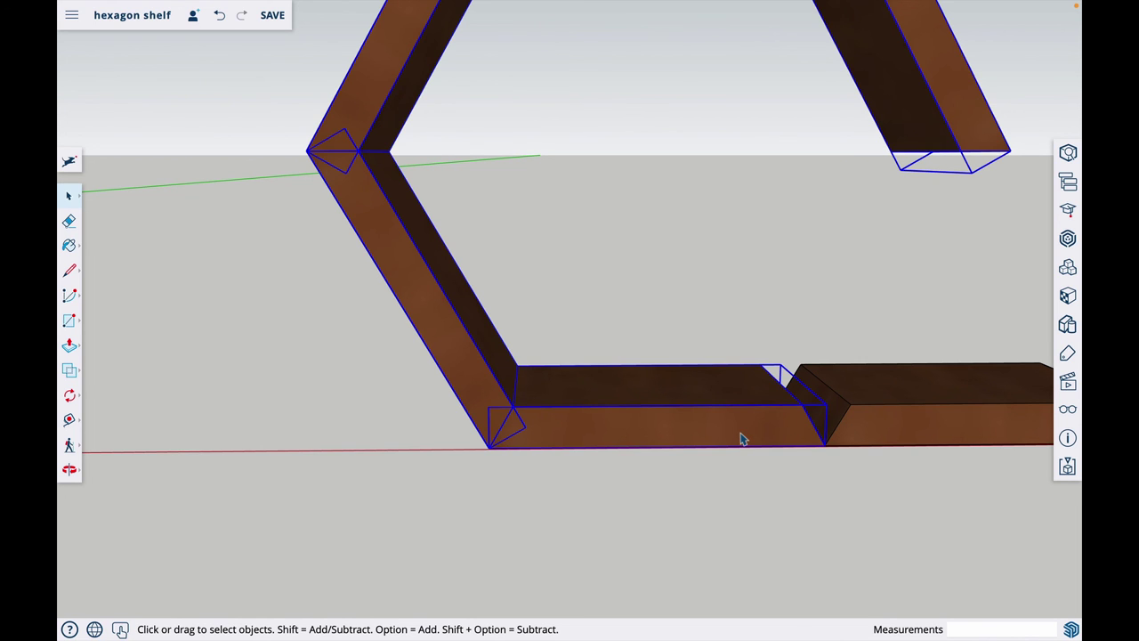
pyautogui.press('q')
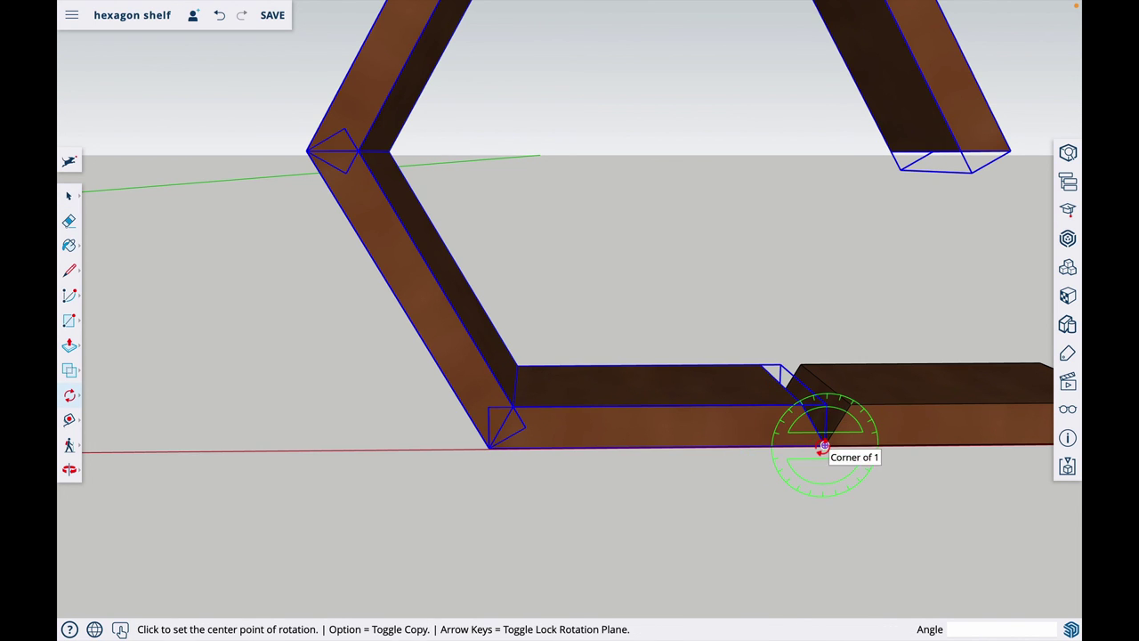
pyautogui.click(825, 445)
pyautogui.click(731, 444)
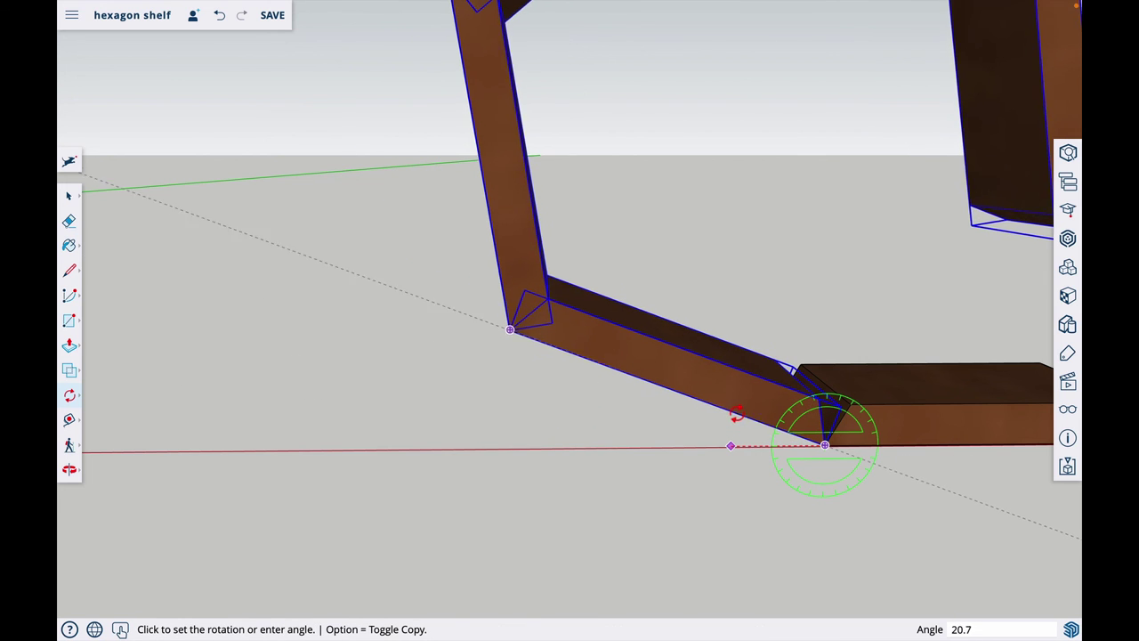
pyautogui.write('60')
pyautogui.press('Return')
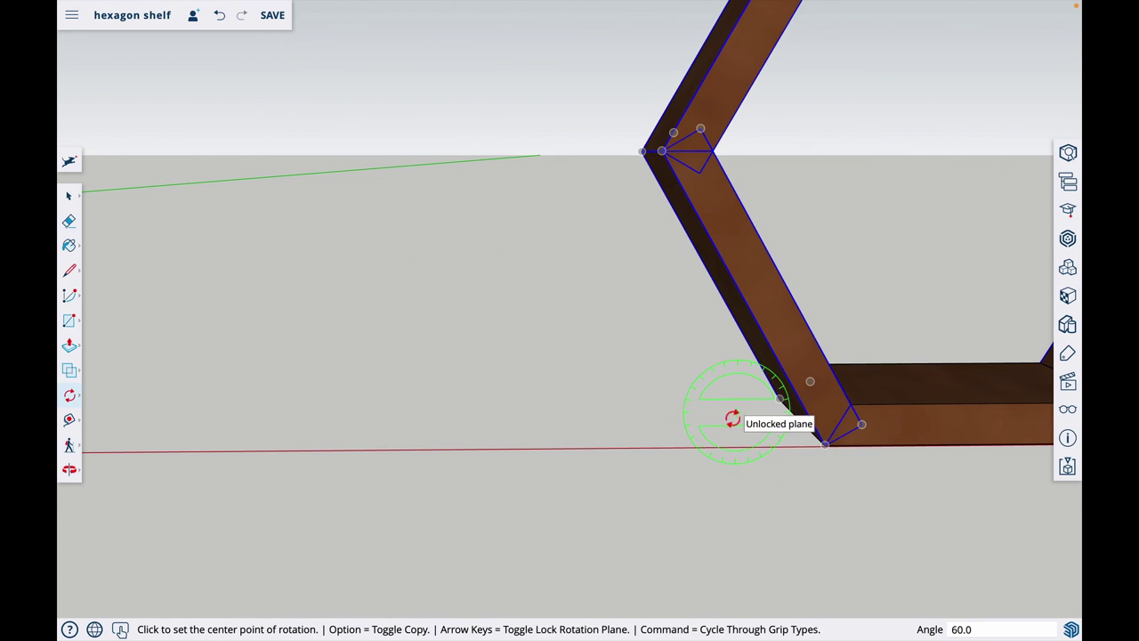
pyautogui.scroll(-5, 605, 459)
pyautogui.press('space')
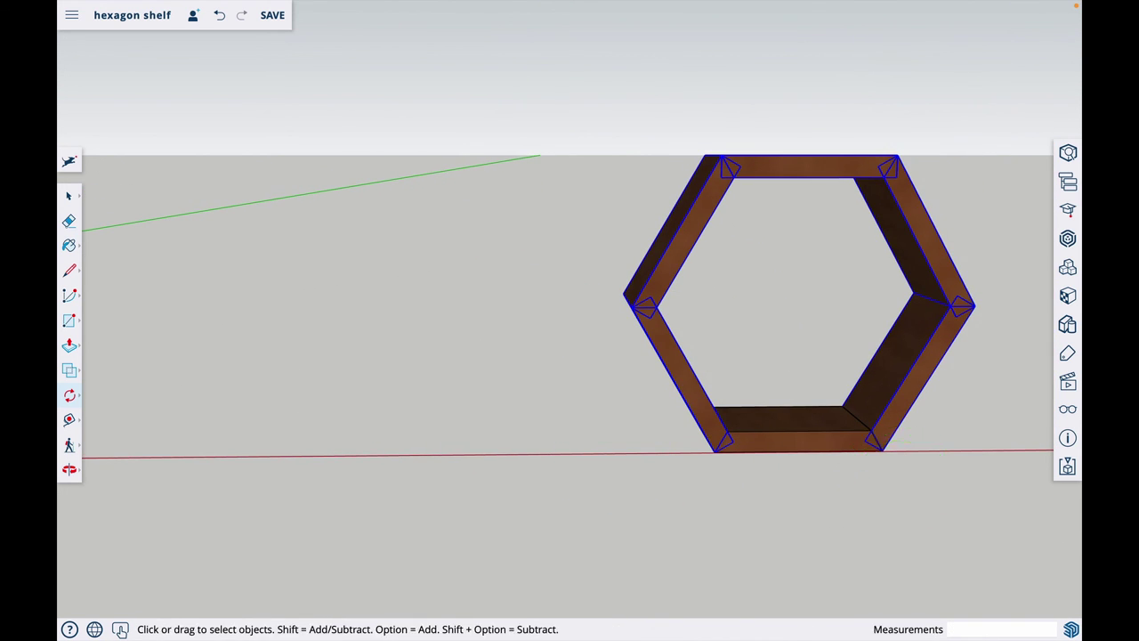
# Deselect the boards and inspect the assembled hexagon shelf's mitred joints and wood faces from several angles
pyautogui.click(867, 487)
pyautogui.press('o')
pyautogui.moveTo(868, 487); pyautogui.dragTo(696, 518)
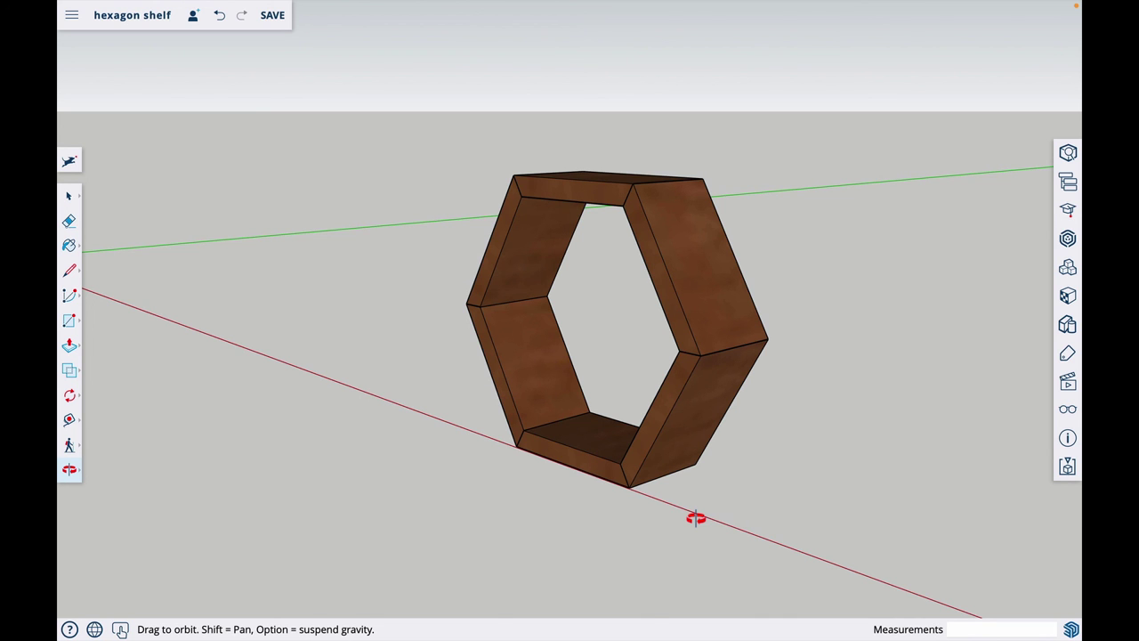
pyautogui.moveTo(646, 498)
pyautogui.mouseDown()
pyautogui.moveTo(734, 492)
pyautogui.moveTo(616, 492)
pyautogui.moveTo(635, 488)
pyautogui.mouseUp()
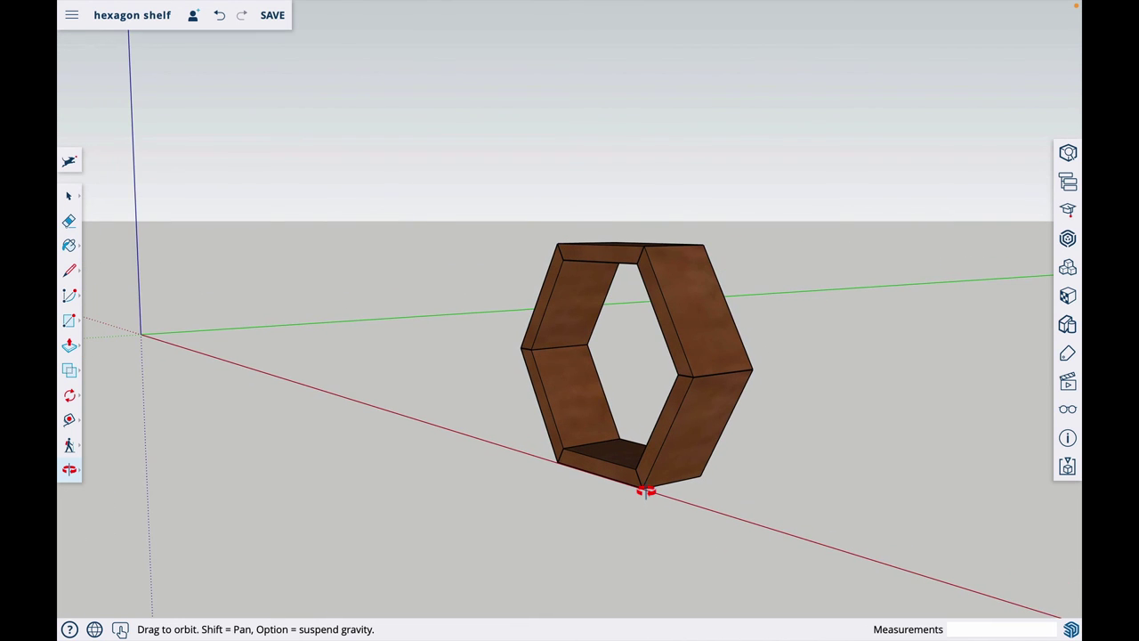
pyautogui.moveTo(651, 488); pyautogui.dragTo(768, 493)
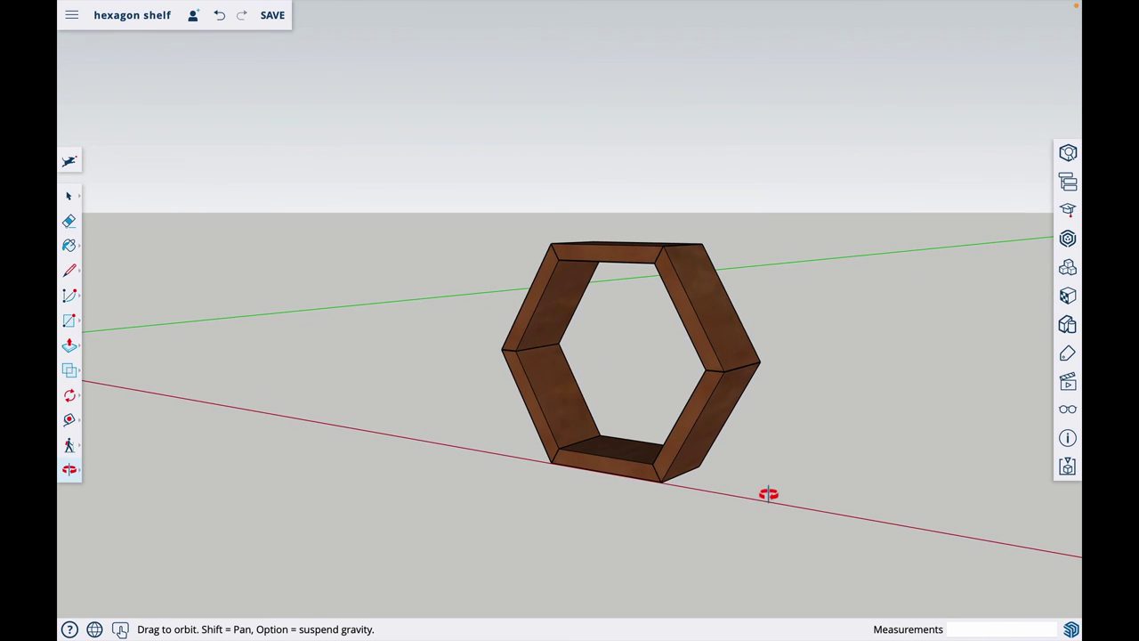
pyautogui.moveTo(667, 478); pyautogui.dragTo(754, 482)
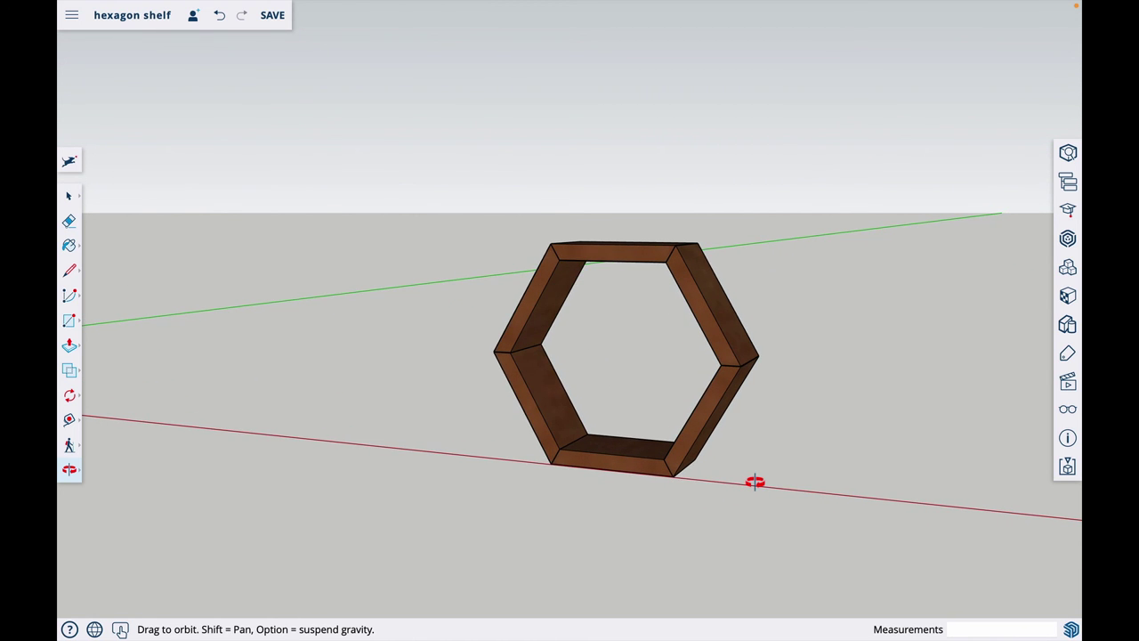
pyautogui.moveTo(755, 481)
pyautogui.mouseDown()
pyautogui.moveTo(647, 474)
pyautogui.moveTo(712, 489)
pyautogui.mouseUp()
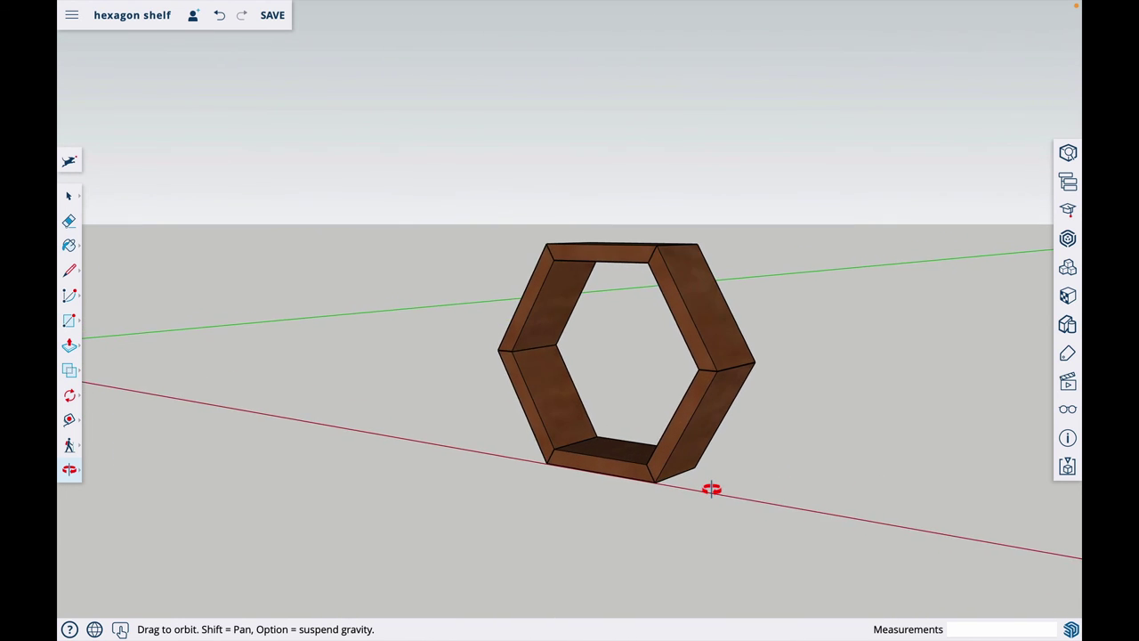